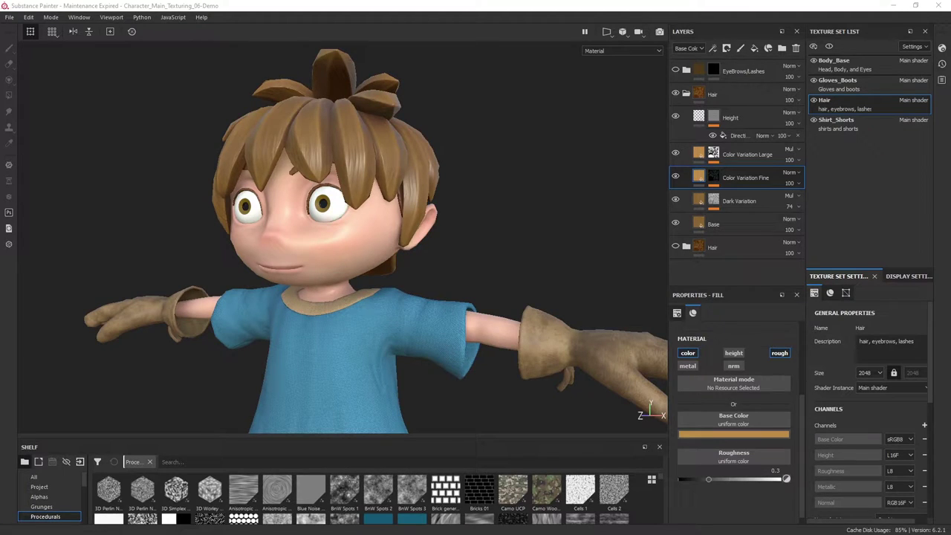
# - Orbit around the finished brown hair and inspect its Base and Dark Variation layers
pyautogui.moveTo(223, 239)
pyautogui.keyDown('alt'); pyautogui.mouseDown()
pyautogui.moveTo(338, 236)
pyautogui.moveTo(510, 289)
pyautogui.moveTo(229, 290)
pyautogui.moveTo(376, 290)
pyautogui.moveTo(312, 312)
pyautogui.moveTo(294, 303)
pyautogui.moveTo(307, 301)
pyautogui.mouseUp(); pyautogui.keyUp('alt')
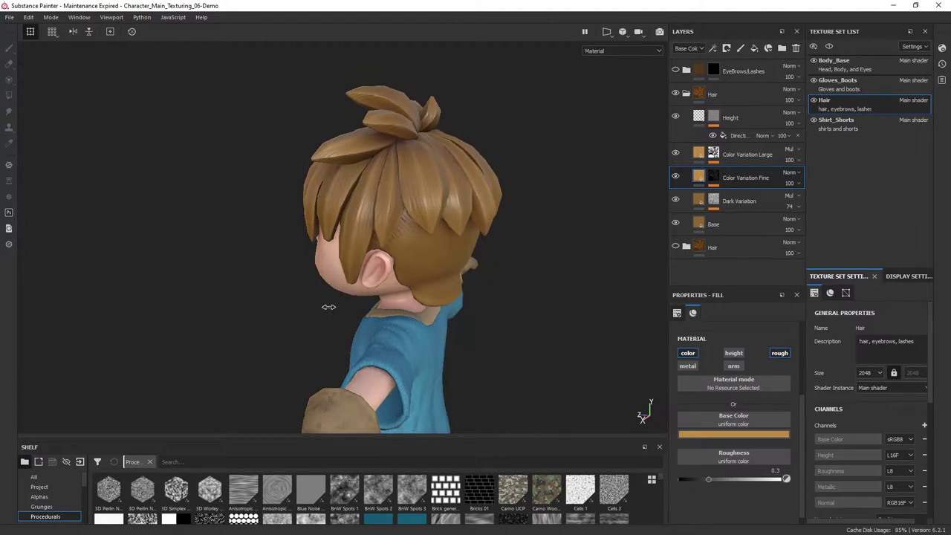
pyautogui.moveTo(307, 301)
pyautogui.keyDown('shift'); pyautogui.mouseDown(button='right')
pyautogui.moveTo(339, 314)
pyautogui.moveTo(304, 314)
pyautogui.mouseUp(button='right'); pyautogui.keyUp('shift')
pyautogui.moveTo(257, 312)
pyautogui.keyDown('alt'); pyautogui.mouseDown()
pyautogui.moveTo(439, 299)
pyautogui.moveTo(496, 273)
pyautogui.mouseUp(); pyautogui.keyUp('alt')
pyautogui.click(738, 219)
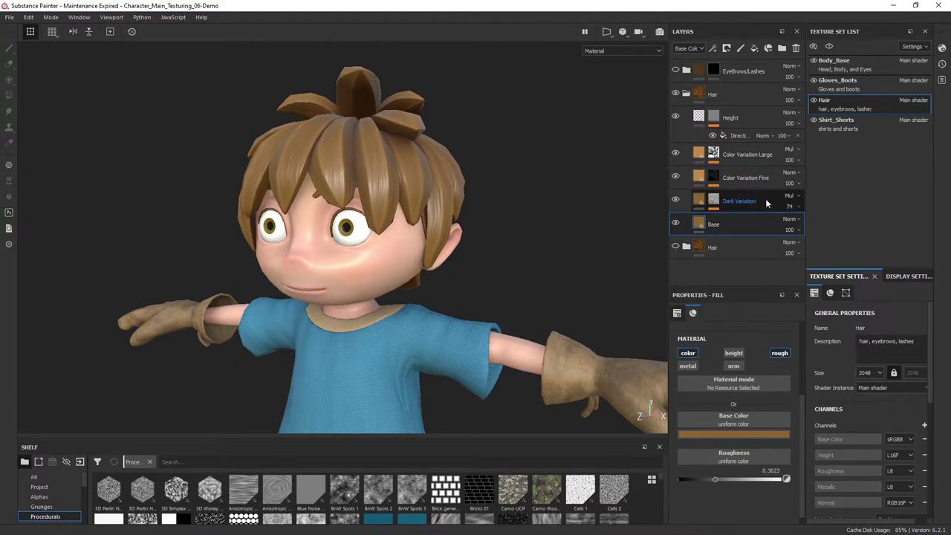
pyautogui.click(767, 199)
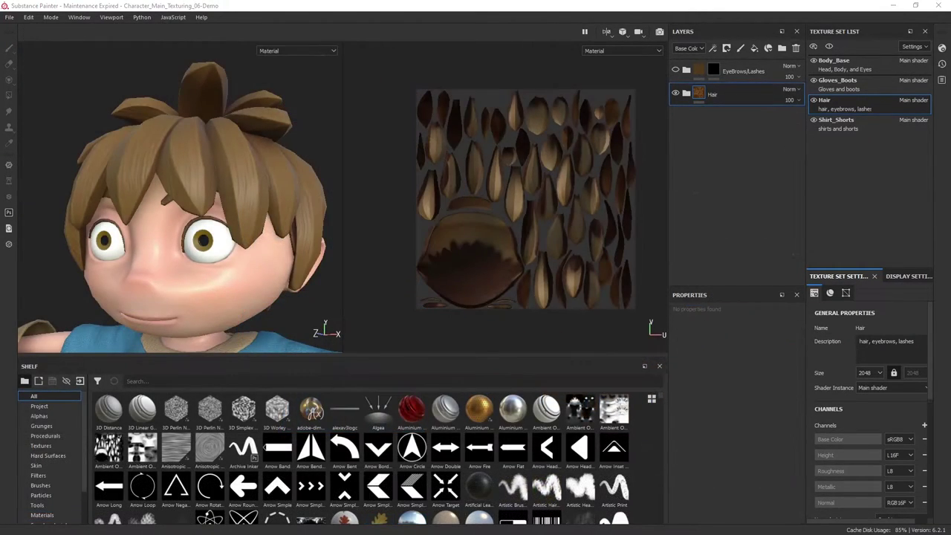
# - Switch the viewport to 3D only and reframe the character
pyautogui.click(606, 35)
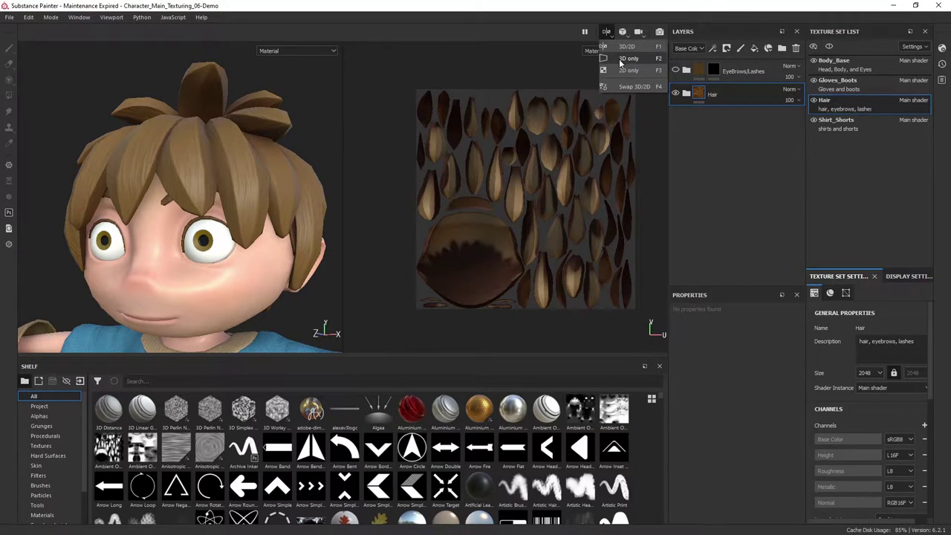
pyautogui.click(624, 59)
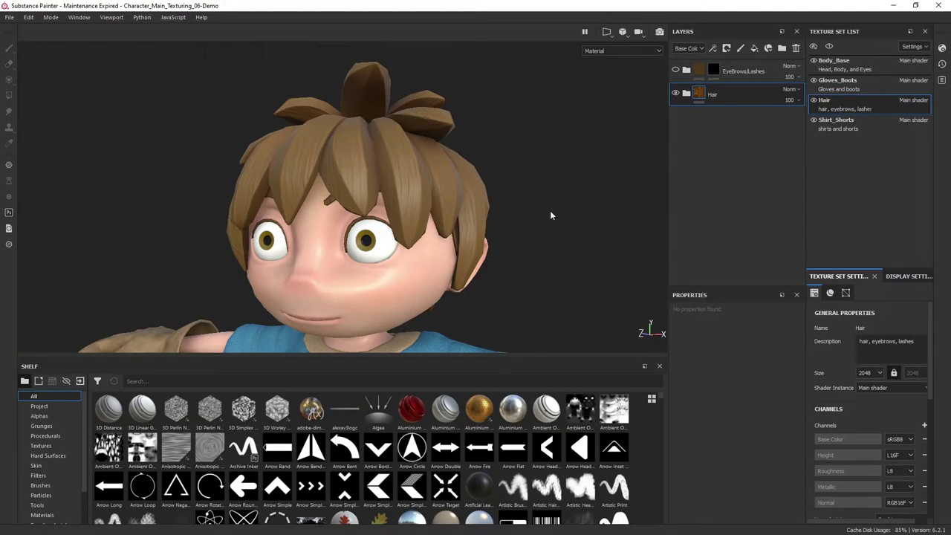
pyautogui.keyDown('alt'); pyautogui.moveTo(551, 215); pyautogui.dragTo(532, 212); pyautogui.keyUp('alt')
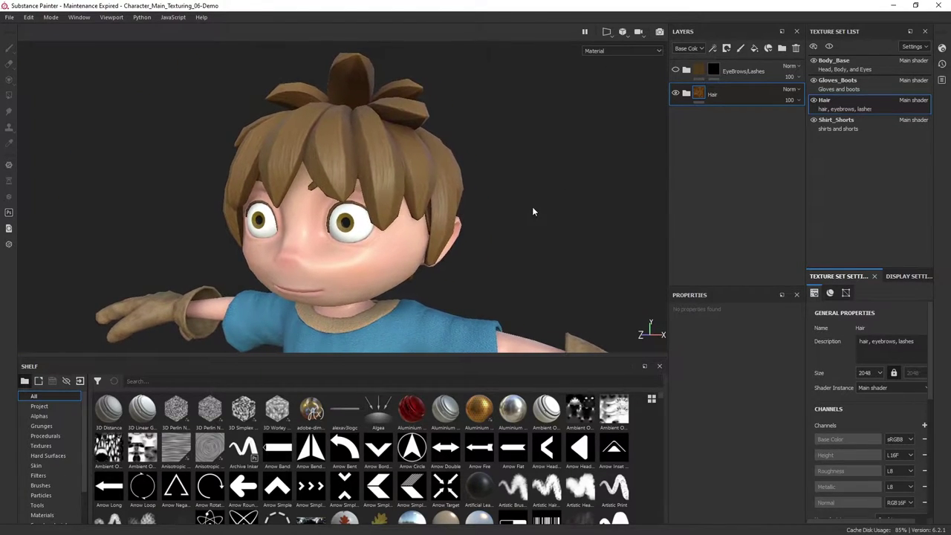
# - Add a new layer folder named Hair
pyautogui.click(781, 51)
pyautogui.doubleClick(720, 95)
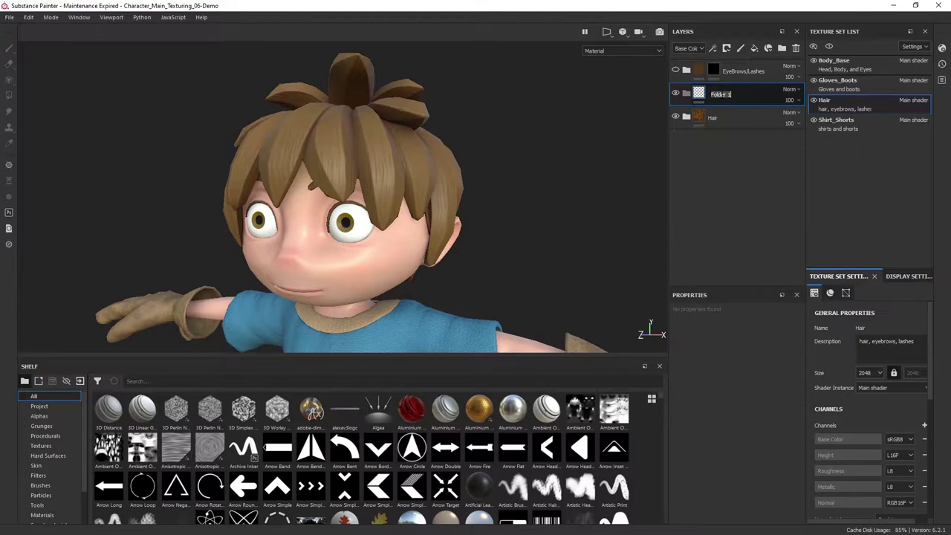
pyautogui.write('Hair')
pyautogui.press('Return')
# - Hide the original hair folder and add a new fill layer
pyautogui.click(675, 116)
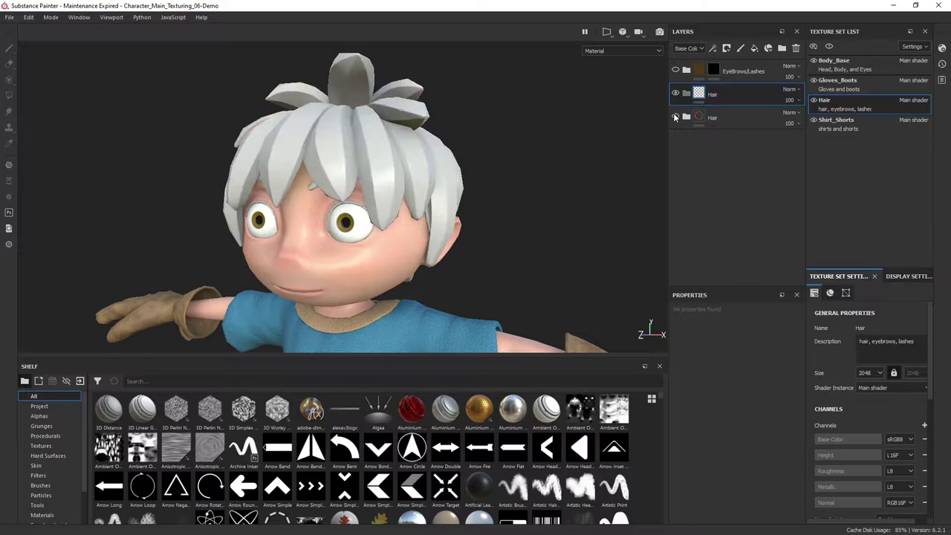
pyautogui.rightClick(736, 90)
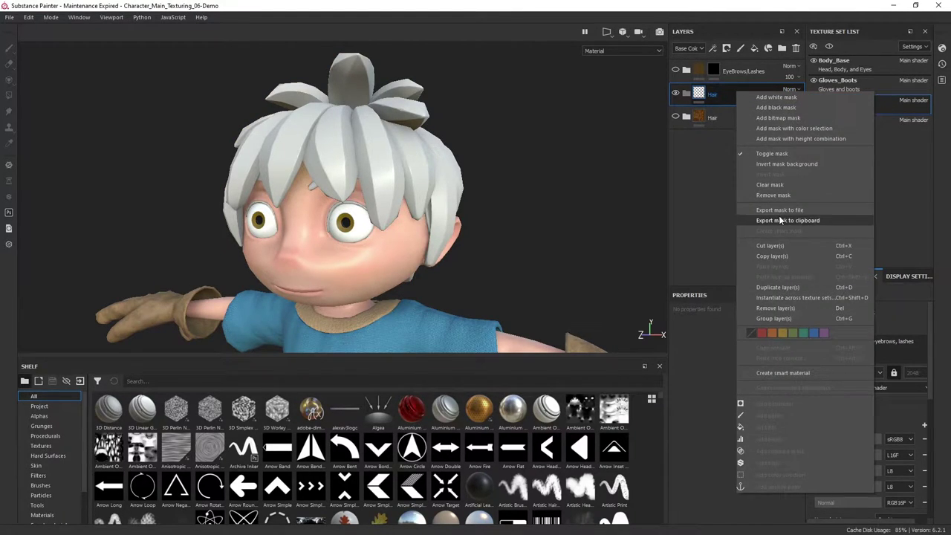
pyautogui.click(755, 48)
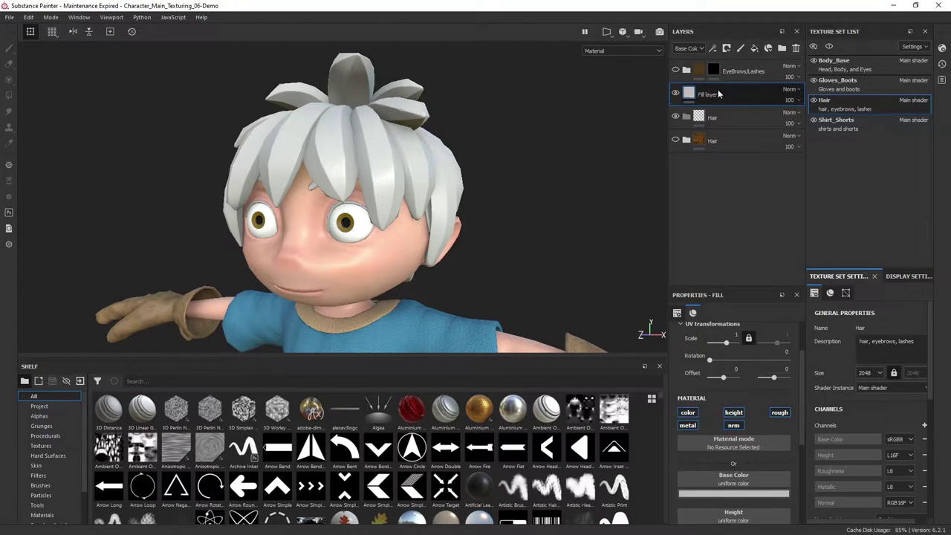
# - Move the fill layer into the Hair folder and rename it Base
pyautogui.moveTo(734, 93); pyautogui.dragTo(731, 116)
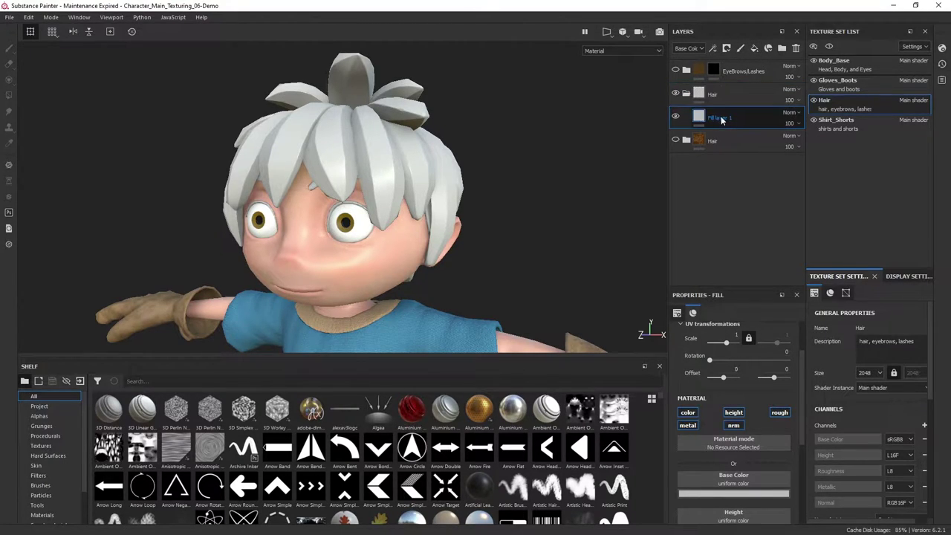
pyautogui.doubleClick(724, 117)
pyautogui.write('Base')
pyautogui.press('Return')
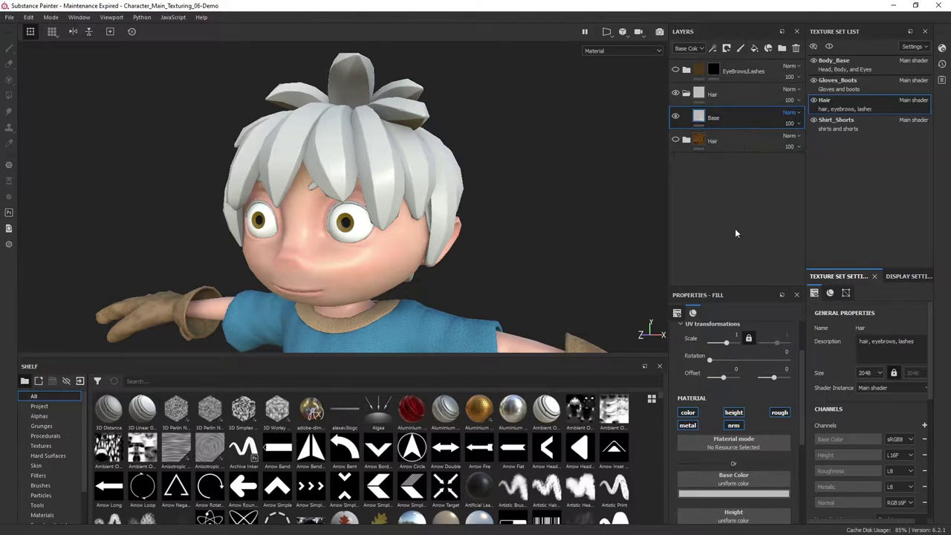
# - Disable height, enable roughness, and set Base roughness to about 0.36
pyautogui.scroll(-1, 690, 385)
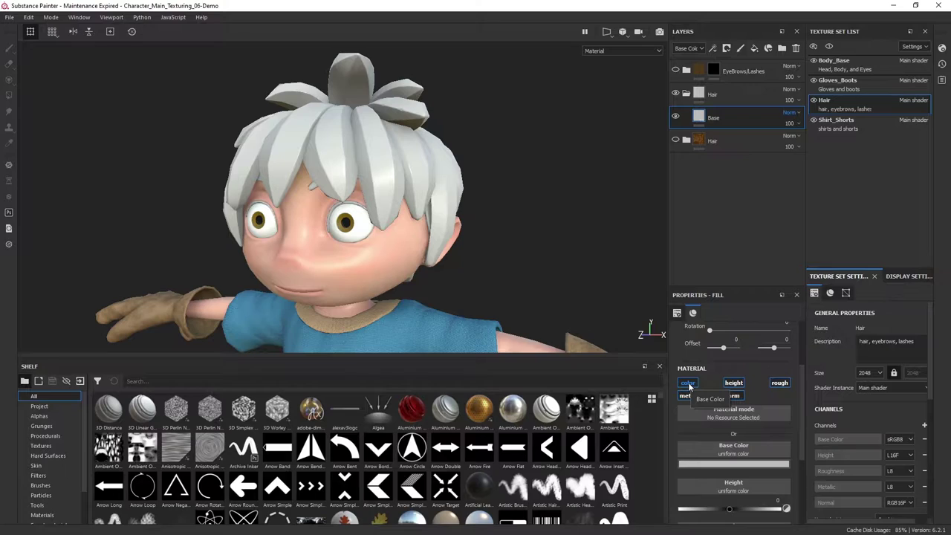
pyautogui.click(688, 384)
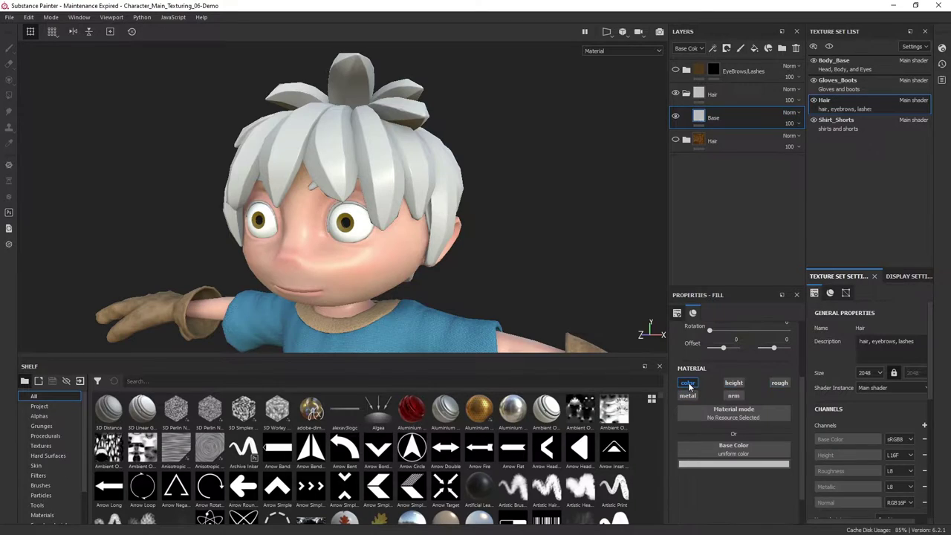
pyautogui.click(778, 384)
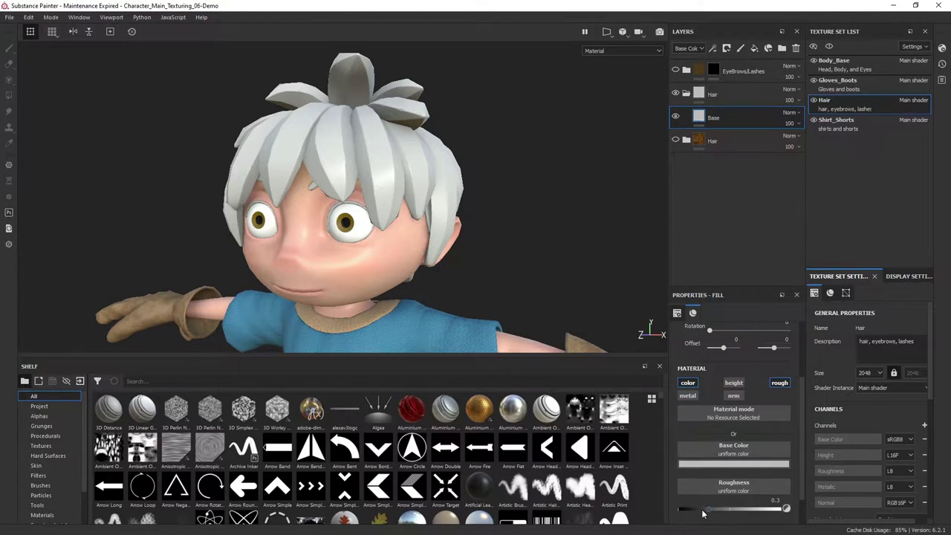
pyautogui.moveTo(703, 512); pyautogui.dragTo(724, 517)
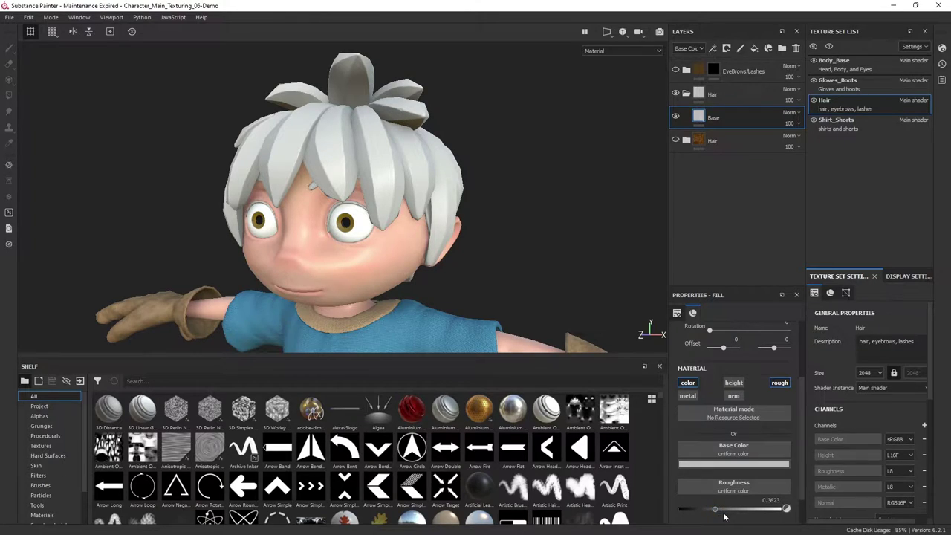
# - Give the Base layer a brown base colour and check it on the model
pyautogui.click(759, 465)
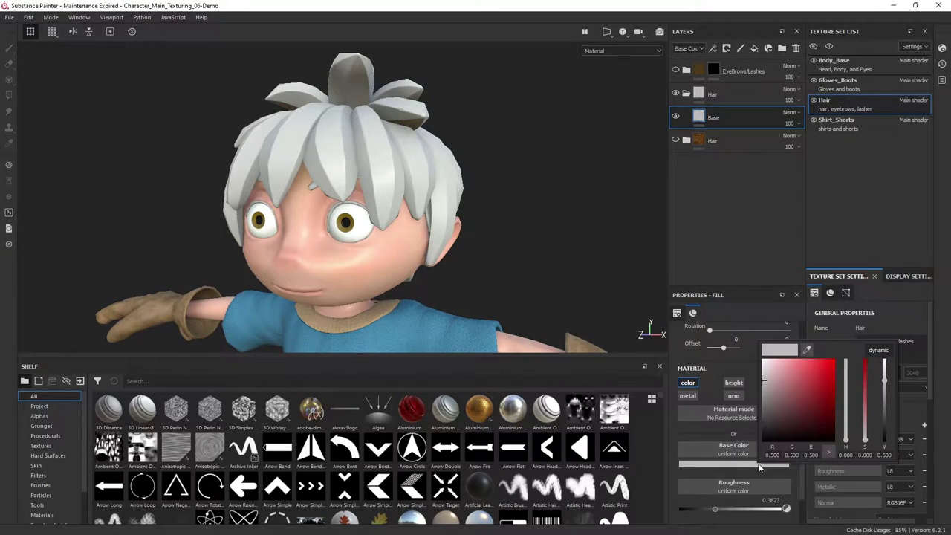
pyautogui.click(762, 360)
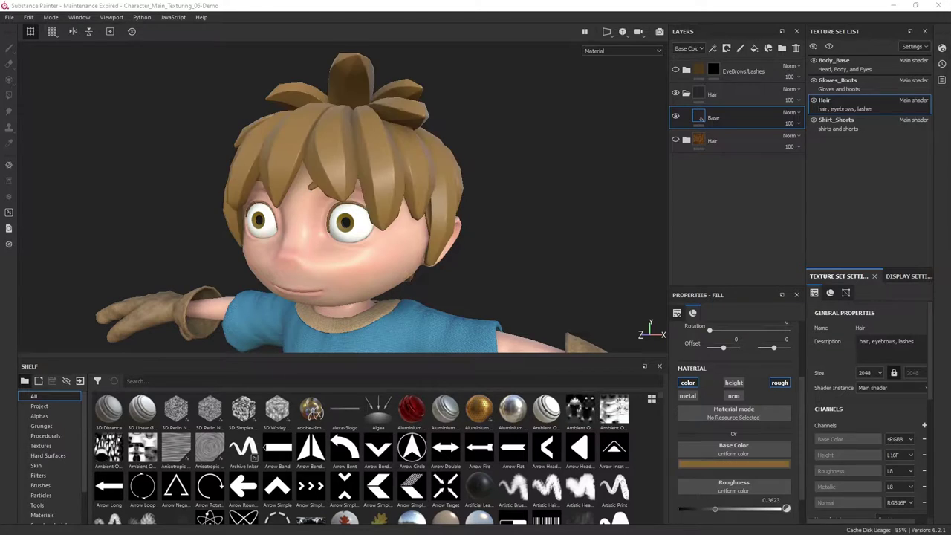
pyautogui.click(743, 463)
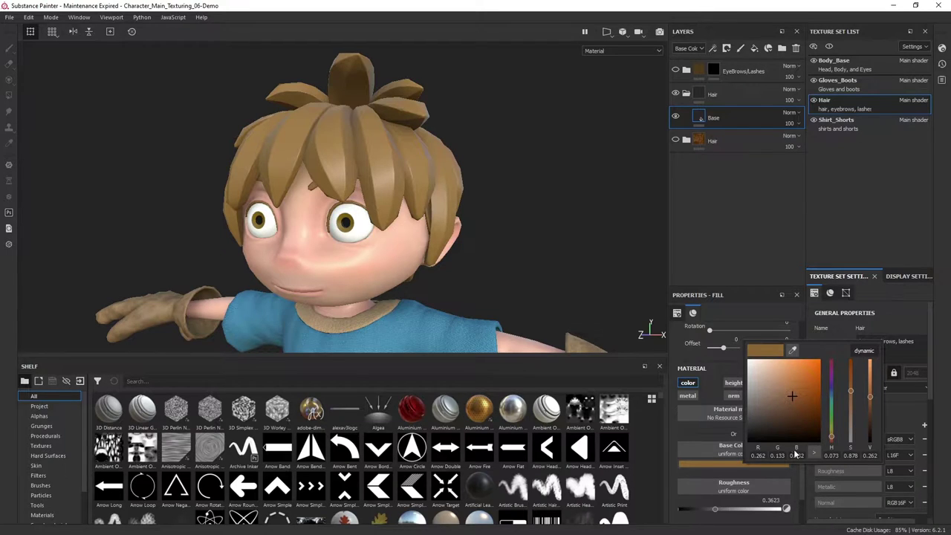
pyautogui.keyDown('alt'); pyautogui.moveTo(475, 241); pyautogui.dragTo(482, 161); pyautogui.keyUp('alt')
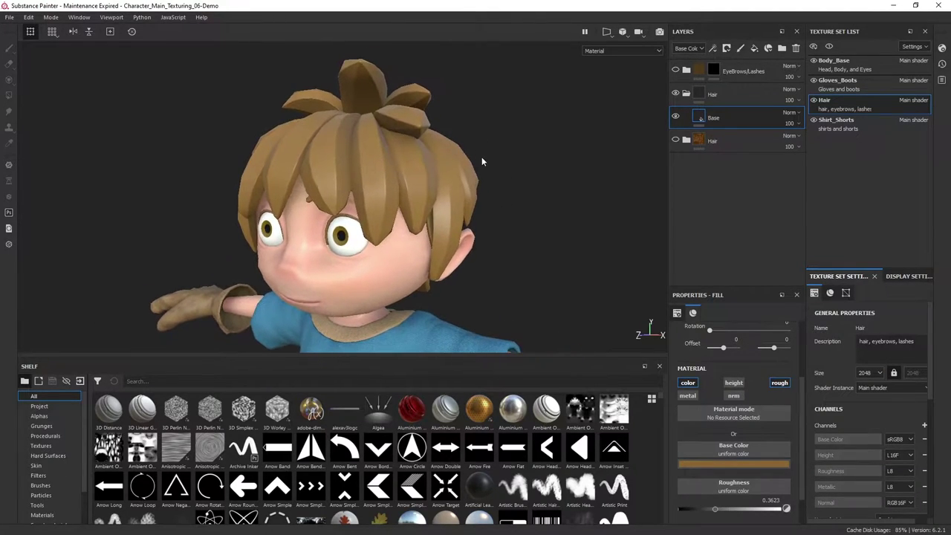
# - Duplicate Base with Ctrl+D and rename the copy Dark Variation
pyautogui.keyDown('alt'); pyautogui.moveTo(490, 123); pyautogui.dragTo(454, 189); pyautogui.keyUp('alt')
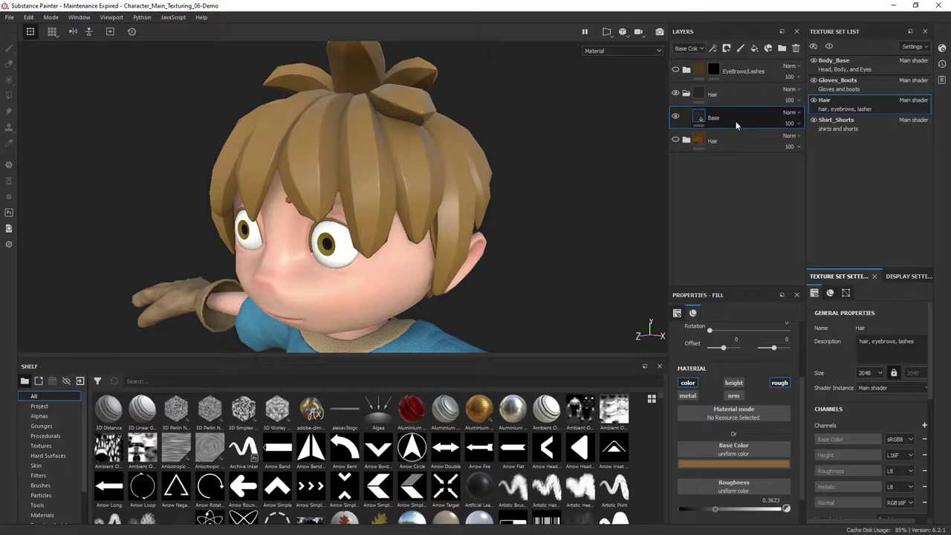
pyautogui.hotkey('ctrl', 'd')
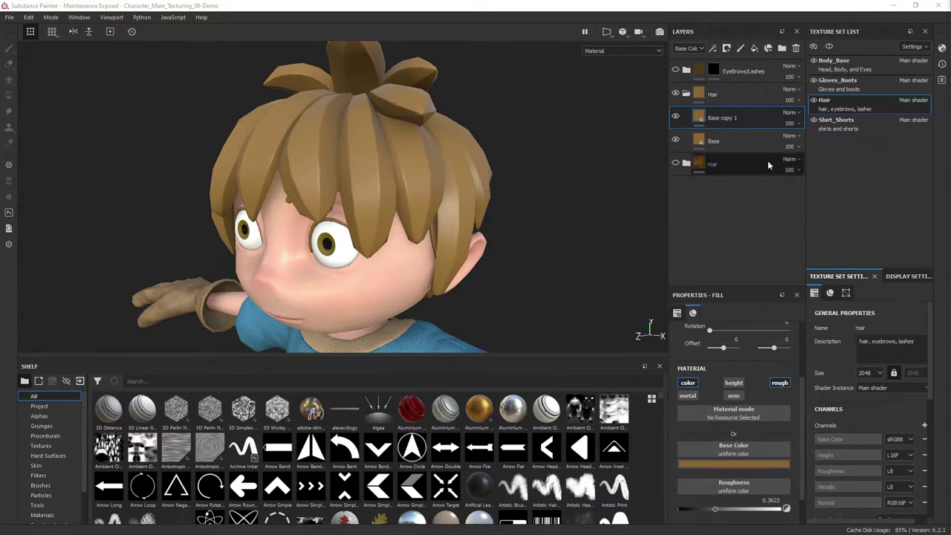
pyautogui.doubleClick(720, 120)
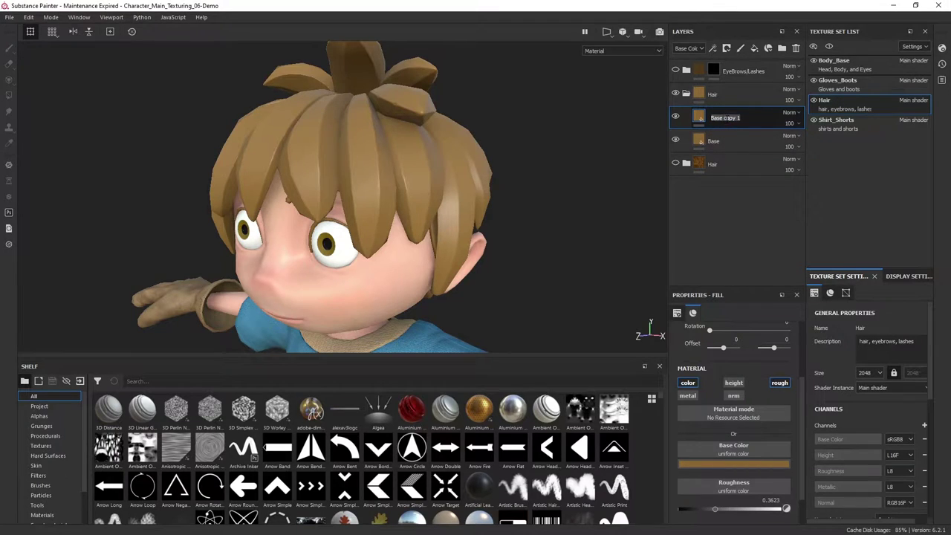
pyautogui.write('Dark Varia')
pyautogui.write('tion')
pyautogui.write('ion')
pyautogui.press('Return')
# - Set Dark Variation to Multiply blending at 74% opacity
pyautogui.click(792, 113)
pyautogui.click(793, 160)
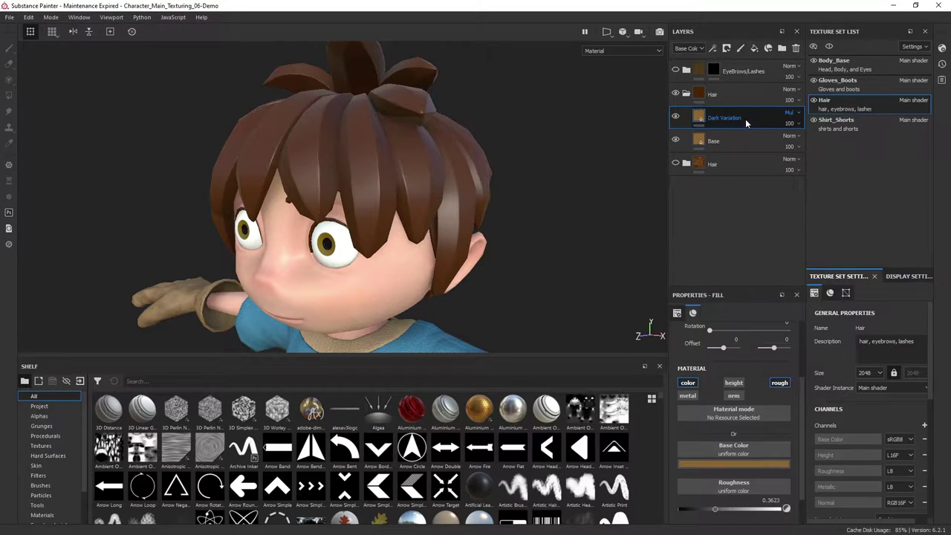
pyautogui.click(792, 123)
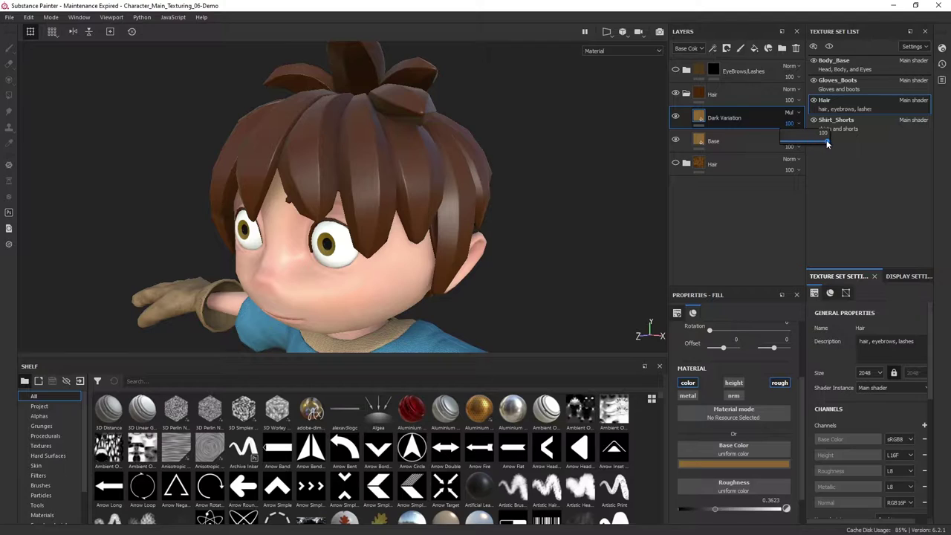
pyautogui.moveTo(826, 140); pyautogui.dragTo(815, 140)
pyautogui.moveTo(459, 171)
pyautogui.keyDown('alt'); pyautogui.mouseDown()
pyautogui.moveTo(442, 173)
pyautogui.moveTo(426, 151)
pyautogui.mouseUp(); pyautogui.keyUp('alt')
pyautogui.moveTo(267, 142)
pyautogui.keyDown('alt'); pyautogui.mouseDown()
pyautogui.moveTo(352, 166)
pyautogui.moveTo(479, 165)
pyautogui.moveTo(311, 167)
pyautogui.mouseUp(); pyautogui.keyUp('alt')
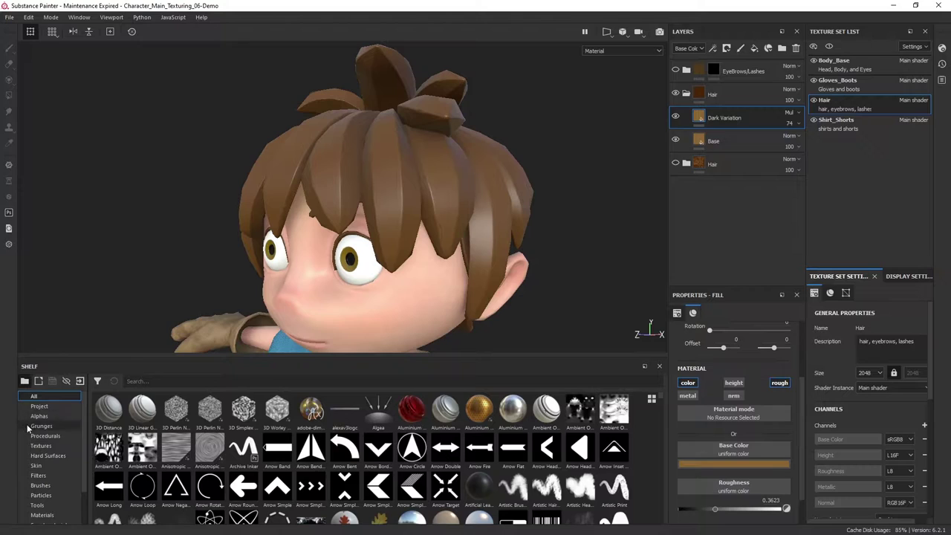
# - Add a black mask to the Dark Variation layer
pyautogui.click(45, 406)
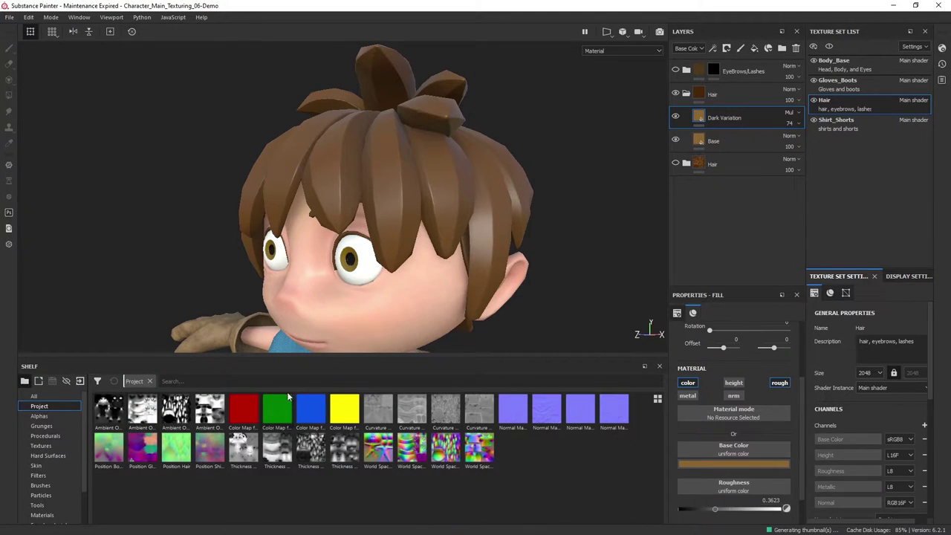
pyautogui.keyDown('alt'); pyautogui.moveTo(426, 281); pyautogui.dragTo(645, 183); pyautogui.keyUp('alt')
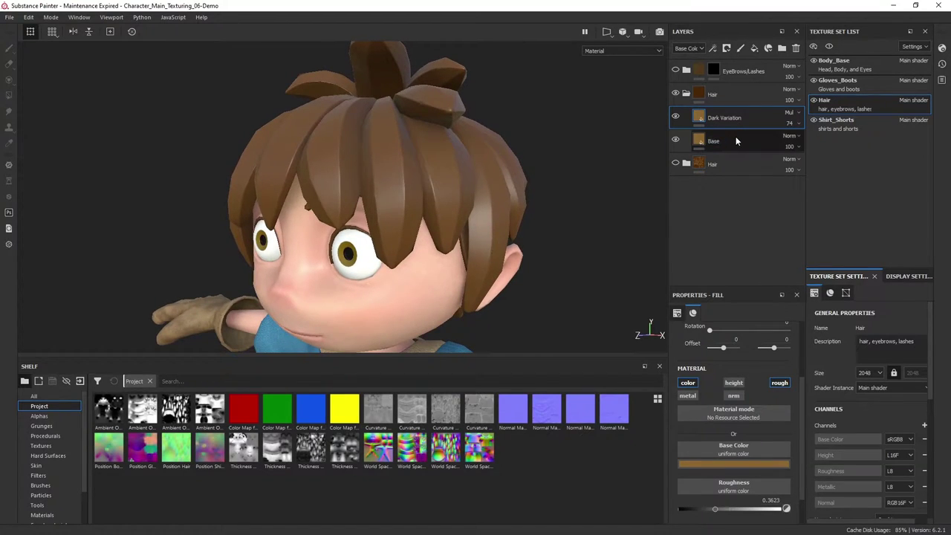
pyautogui.doubleClick(724, 117)
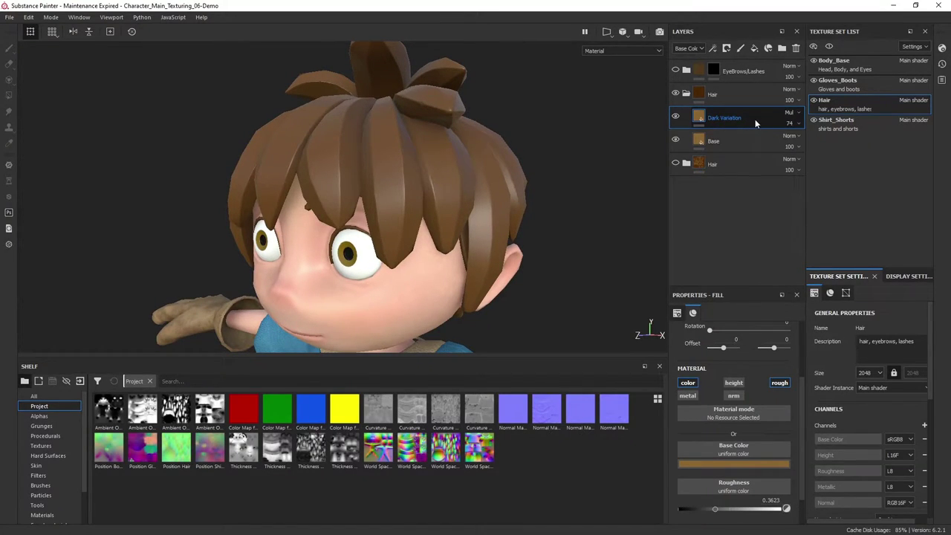
pyautogui.rightClick(754, 119)
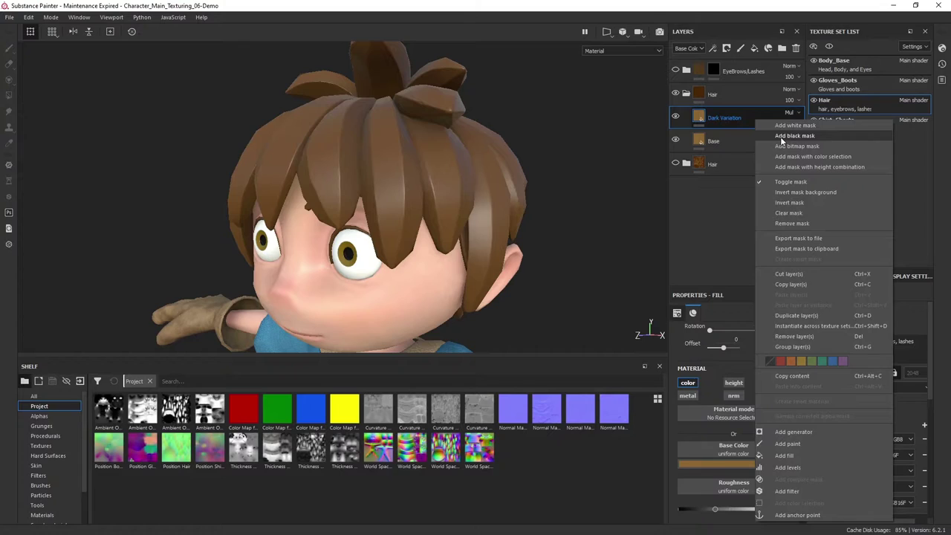
pyautogui.click(780, 137)
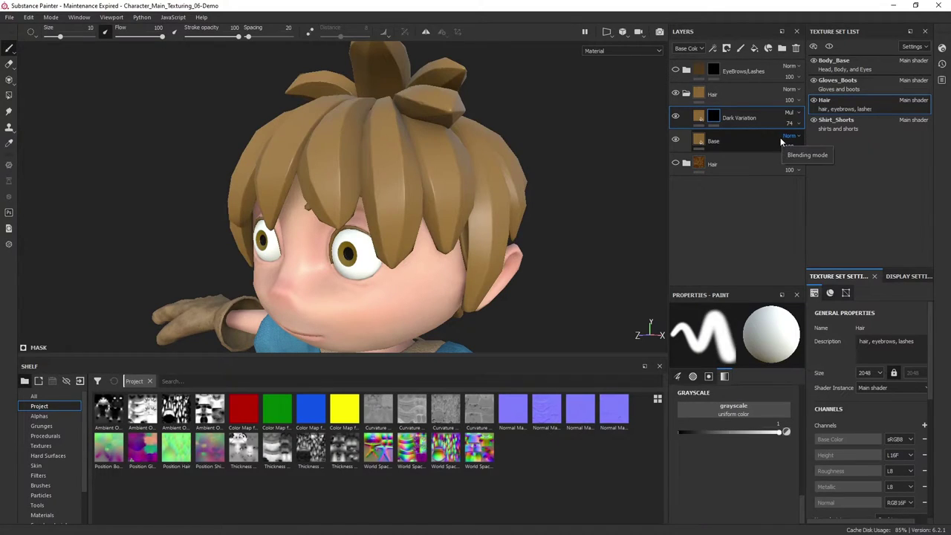
# - Add a fill to the mask using the hair's curvature map, then inspect the darkening
pyautogui.rightClick(713, 118)
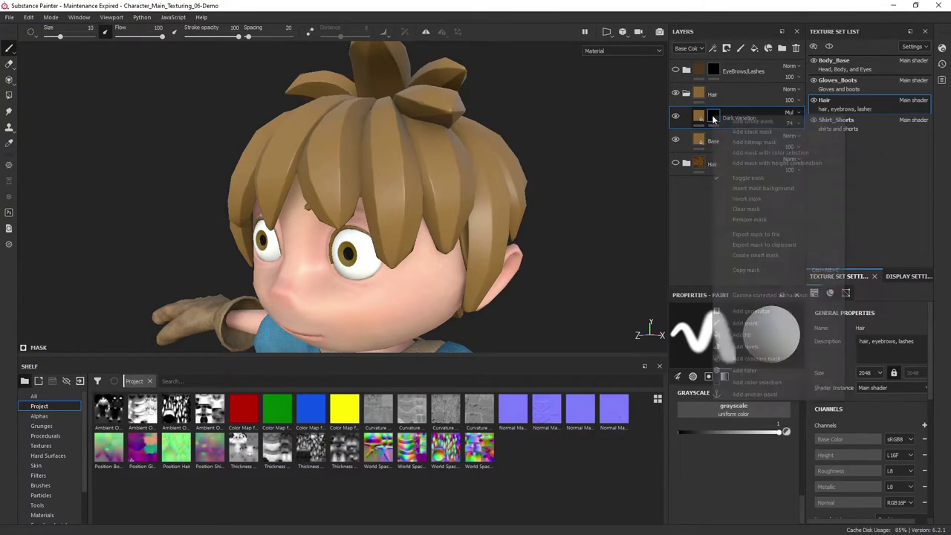
pyautogui.click(741, 335)
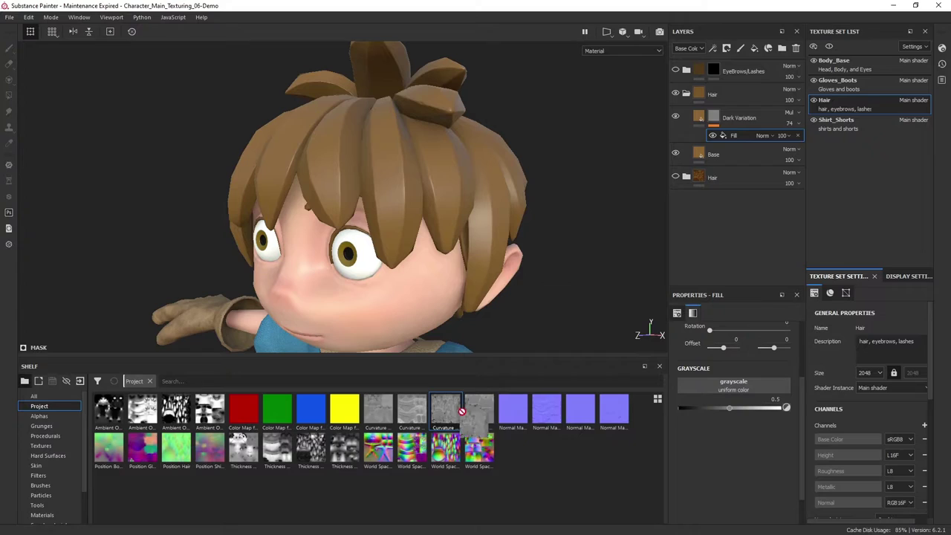
pyautogui.moveTo(455, 410); pyautogui.dragTo(725, 381)
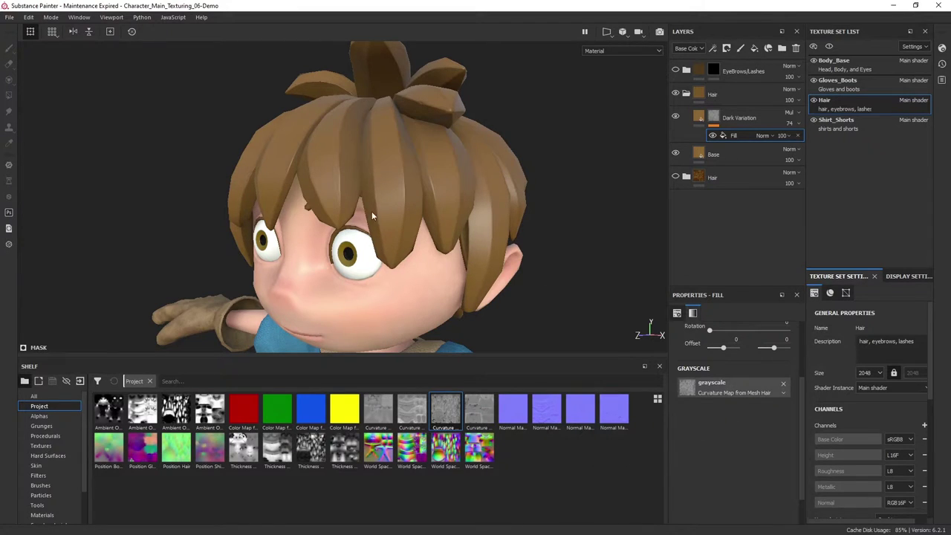
pyautogui.keyDown('alt'); pyautogui.moveTo(371, 211); pyautogui.dragTo(368, 202); pyautogui.keyUp('alt')
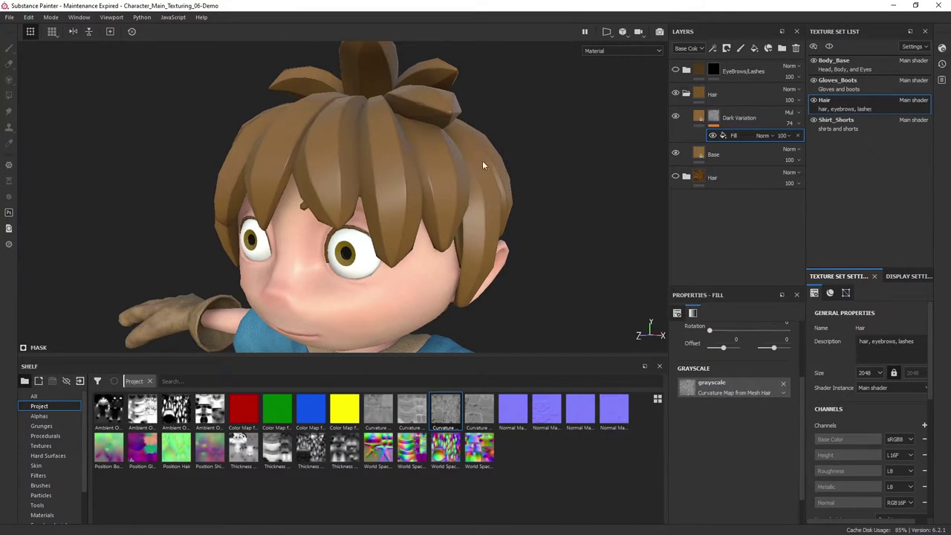
pyautogui.moveTo(482, 160)
pyautogui.keyDown('alt'); pyautogui.mouseDown()
pyautogui.moveTo(422, 200)
pyautogui.moveTo(435, 206)
pyautogui.moveTo(350, 151)
pyautogui.mouseUp(); pyautogui.keyUp('alt')
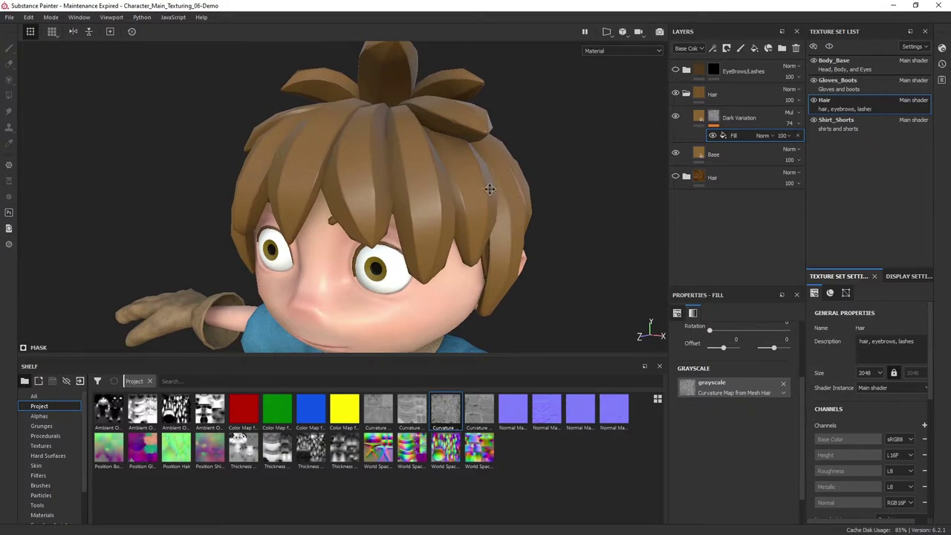
pyautogui.keyDown('alt'); pyautogui.moveTo(489, 188); pyautogui.dragTo(482, 192); pyautogui.keyUp('alt')
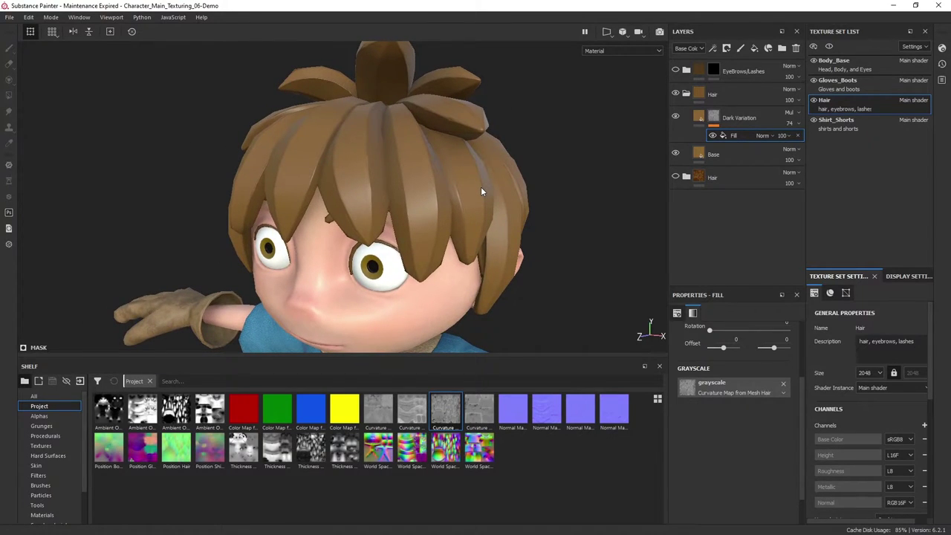
# - Add a Levels adjustment to the mask with black point 0.291 and white point 0.722
pyautogui.click(712, 117)
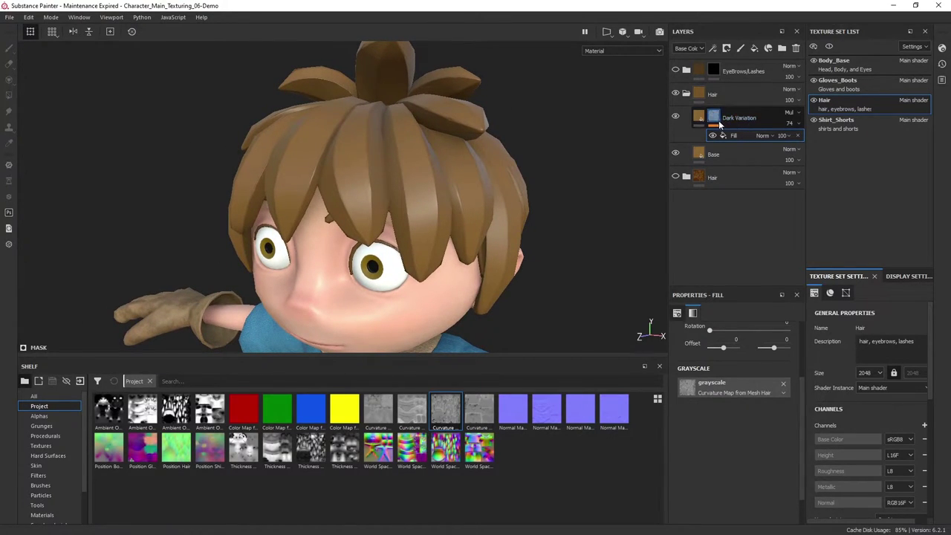
pyautogui.rightClick(712, 119)
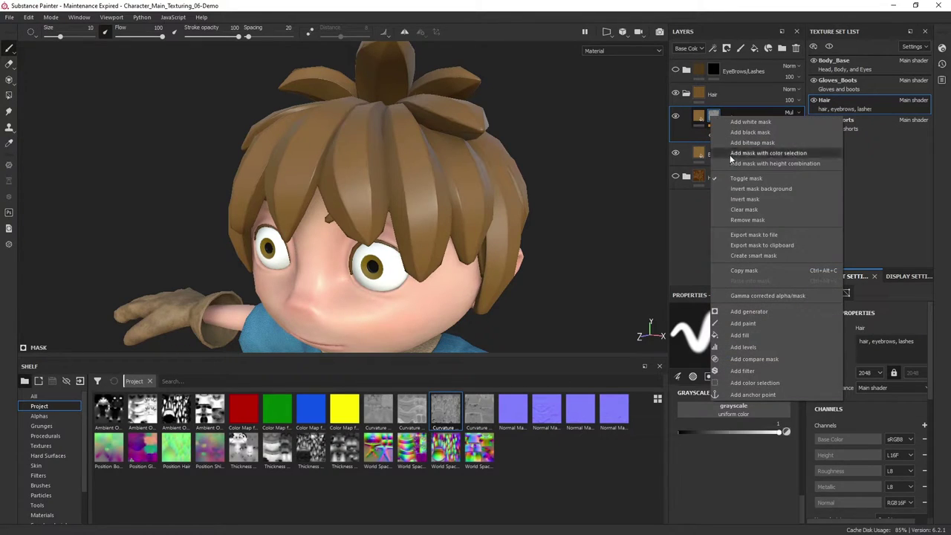
pyautogui.click(754, 352)
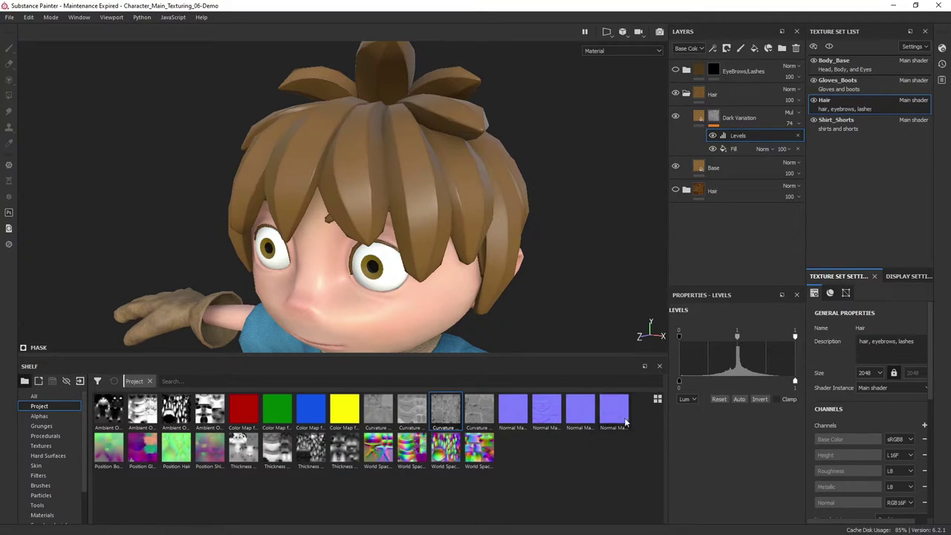
pyautogui.moveTo(678, 337); pyautogui.dragTo(708, 342)
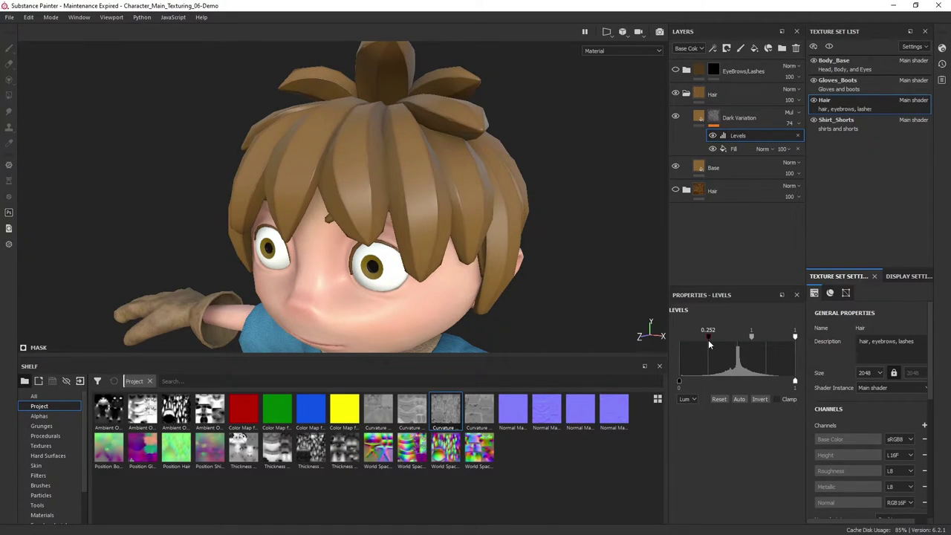
pyautogui.moveTo(710, 344); pyautogui.dragTo(713, 344)
pyautogui.moveTo(795, 336); pyautogui.dragTo(763, 338)
pyautogui.moveTo(463, 272)
pyautogui.keyDown('alt'); pyautogui.mouseDown()
pyautogui.moveTo(410, 214)
pyautogui.moveTo(407, 220)
pyautogui.moveTo(481, 116)
pyautogui.mouseUp(); pyautogui.keyUp('alt')
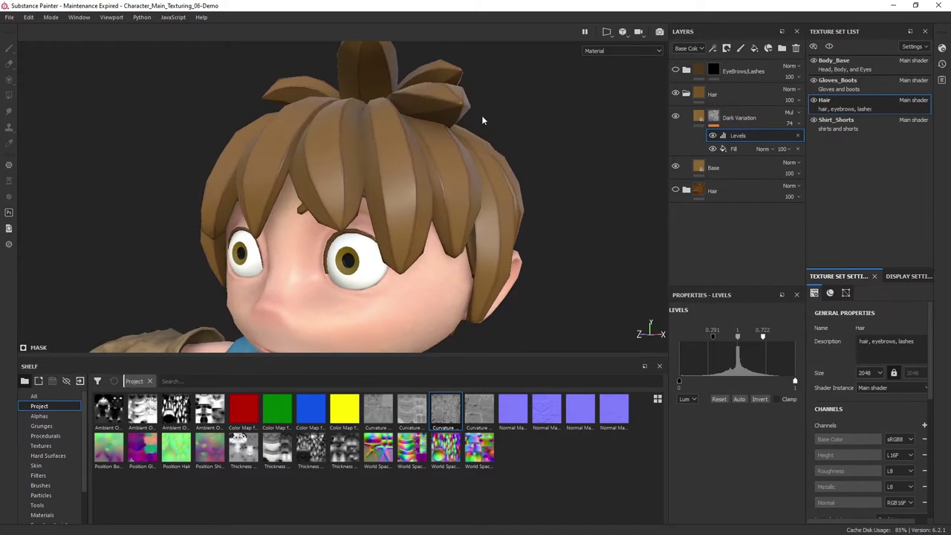
# - Toggle Dark Variation's visibility to compare the hair with and without it
pyautogui.click(675, 117)
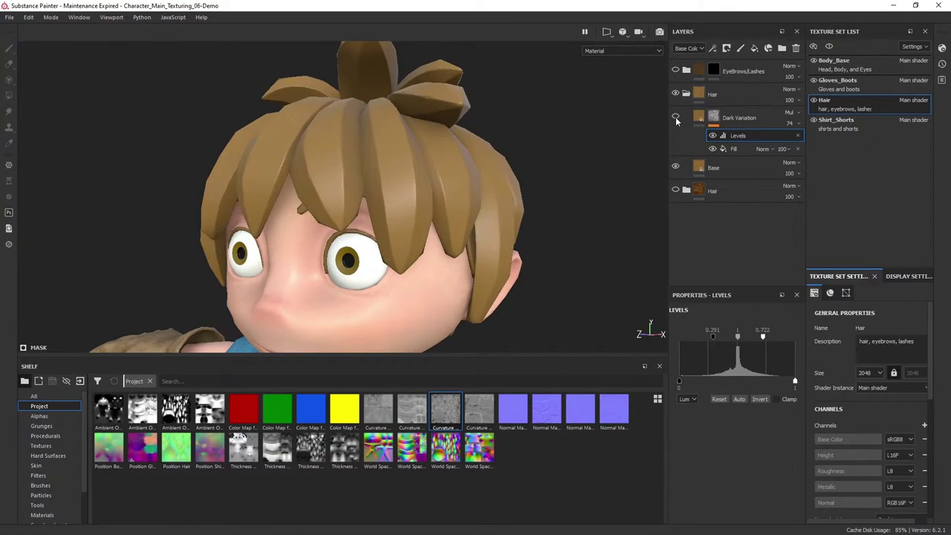
pyautogui.click(675, 117)
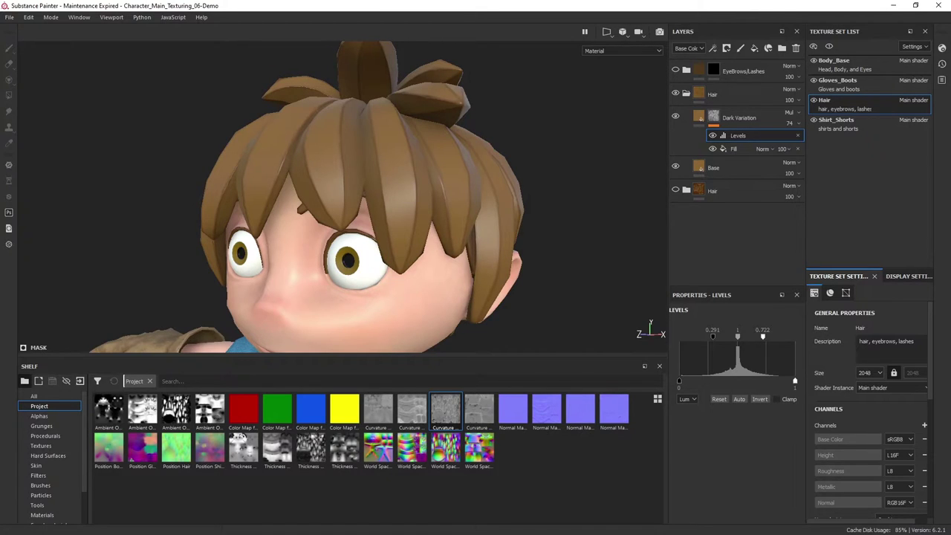
pyautogui.keyDown('alt'); pyautogui.moveTo(460, 238); pyautogui.dragTo(416, 245); pyautogui.keyUp('alt')
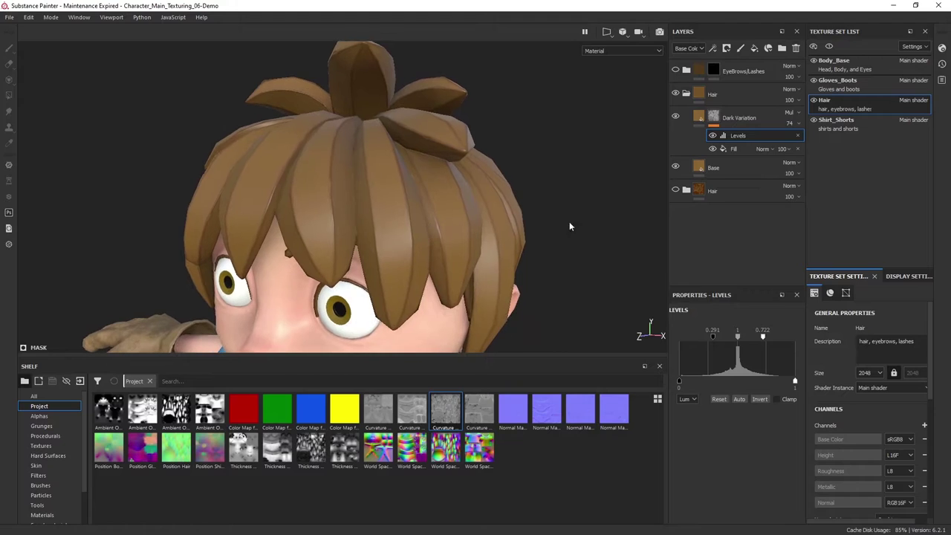
# - Add a Blur filter to the Dark Variation mask, keeping intensity at 0.5
pyautogui.rightClick(714, 117)
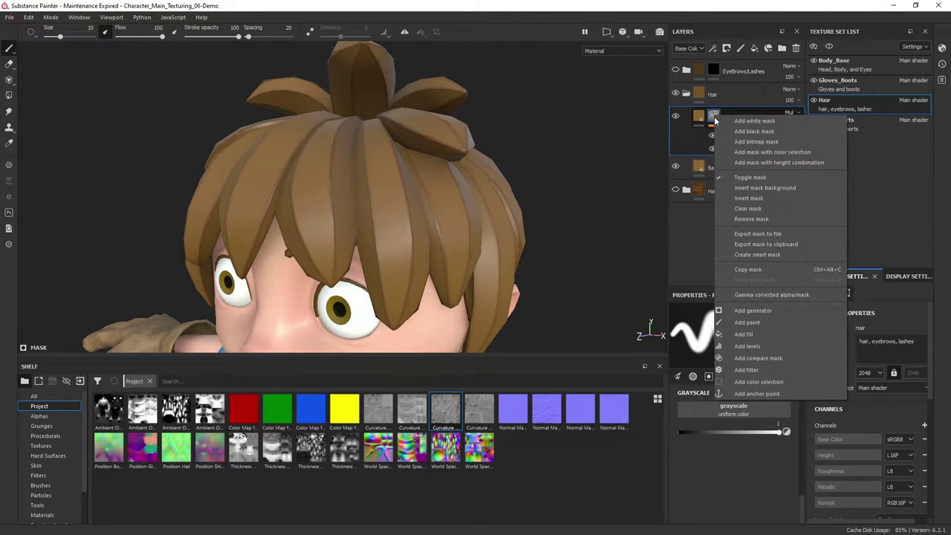
pyautogui.click(752, 370)
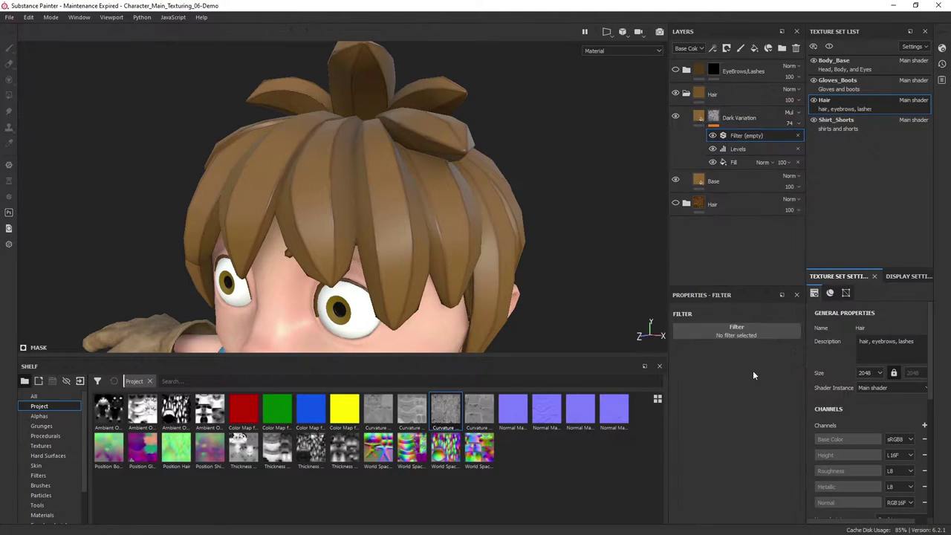
pyautogui.click(736, 331)
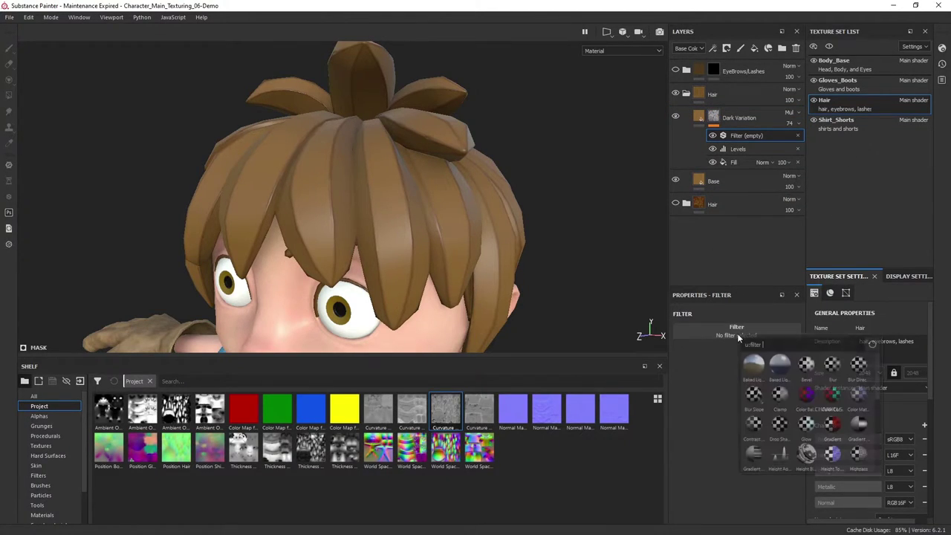
pyautogui.write('blu')
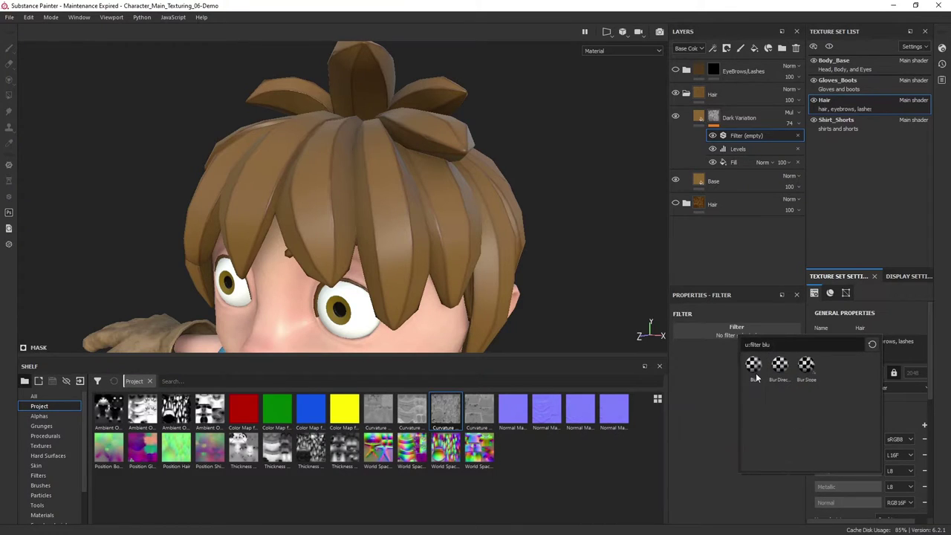
pyautogui.click(753, 365)
pyautogui.moveTo(319, 190)
pyautogui.keyDown('alt'); pyautogui.mouseDown(button='right')
pyautogui.moveTo(389, 244)
pyautogui.moveTo(445, 199)
pyautogui.mouseUp(button='right'); pyautogui.keyUp('alt')
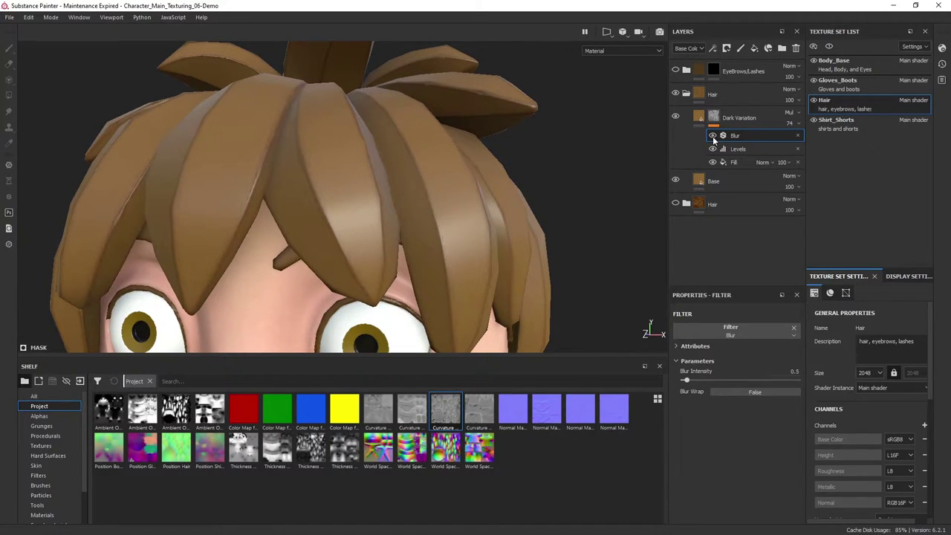
pyautogui.keyDown('alt'); pyautogui.moveTo(416, 160); pyautogui.dragTo(409, 164); pyautogui.keyUp('alt')
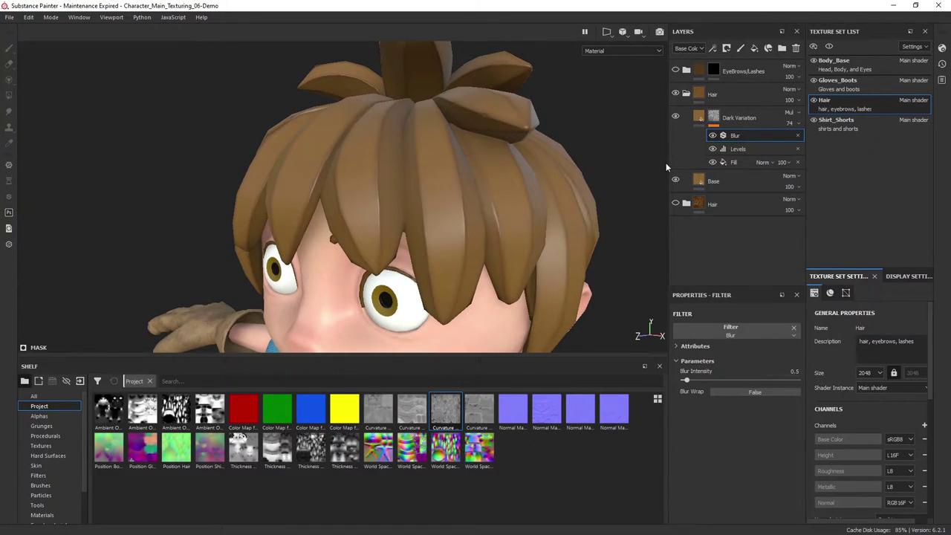
pyautogui.moveTo(340, 117)
pyautogui.keyDown('alt'); pyautogui.mouseDown()
pyautogui.moveTo(425, 162)
pyautogui.moveTo(461, 196)
pyautogui.mouseUp(); pyautogui.keyUp('alt')
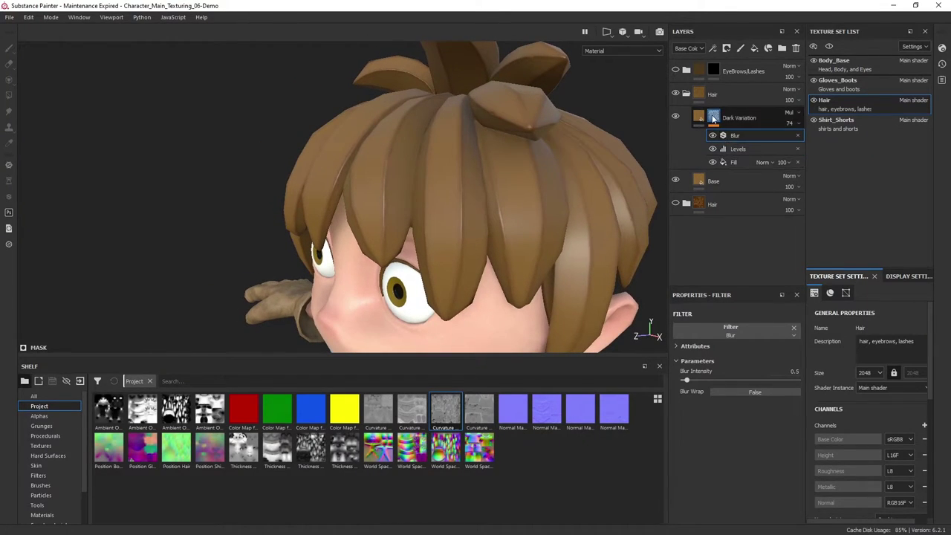
# - Add a fill to the Dark Variation mask using the Clouds 2 noise
pyautogui.click(714, 117)
pyautogui.rightClick(714, 118)
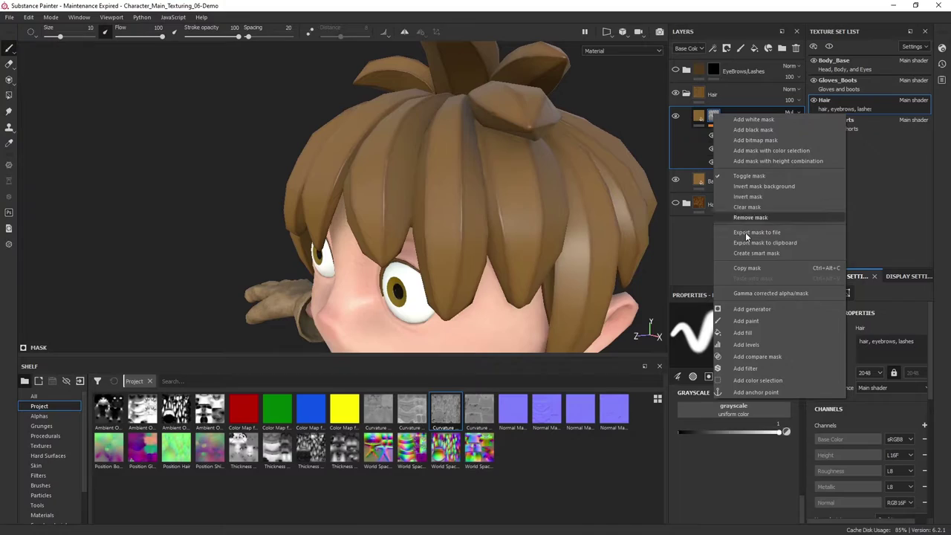
pyautogui.click(743, 332)
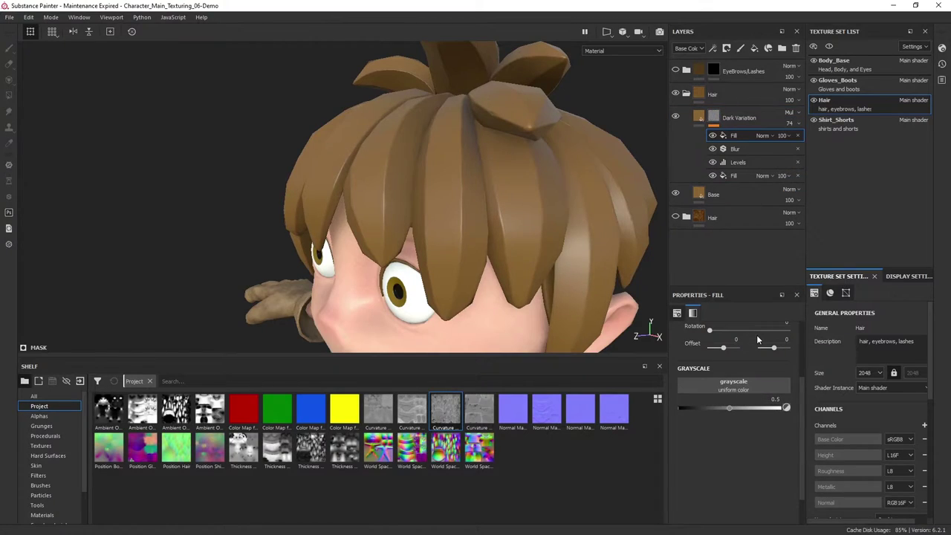
pyautogui.click(731, 390)
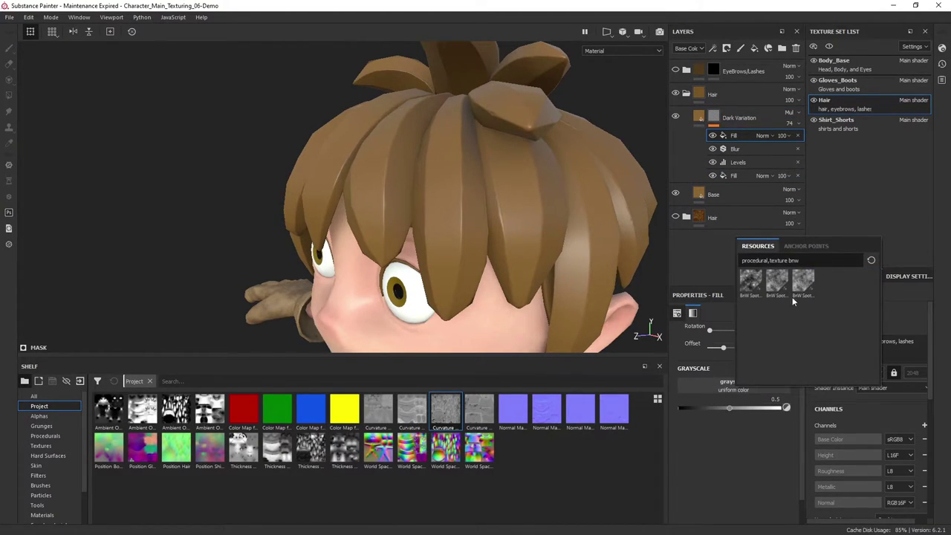
pyautogui.doubleClick(792, 262)
pyautogui.write('clou')
pyautogui.write('d')
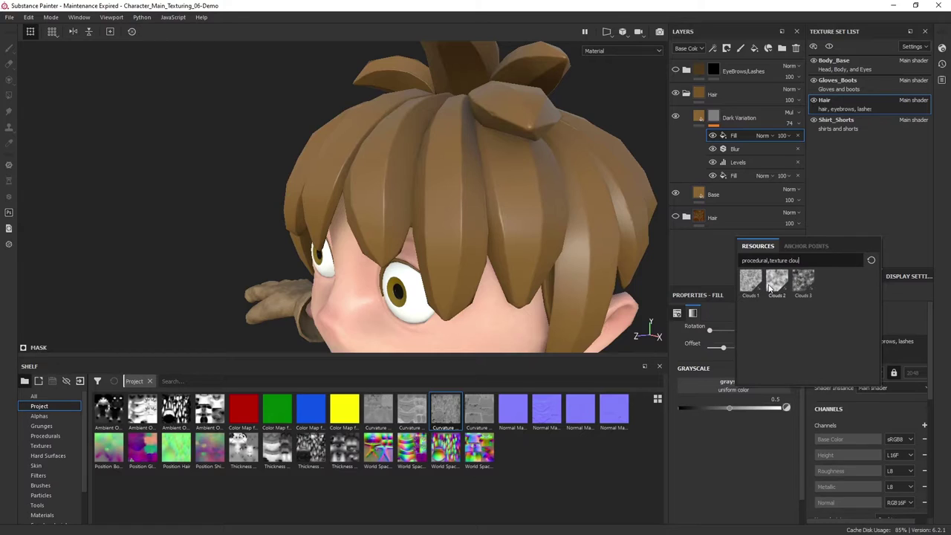
pyautogui.moveTo(751, 281)
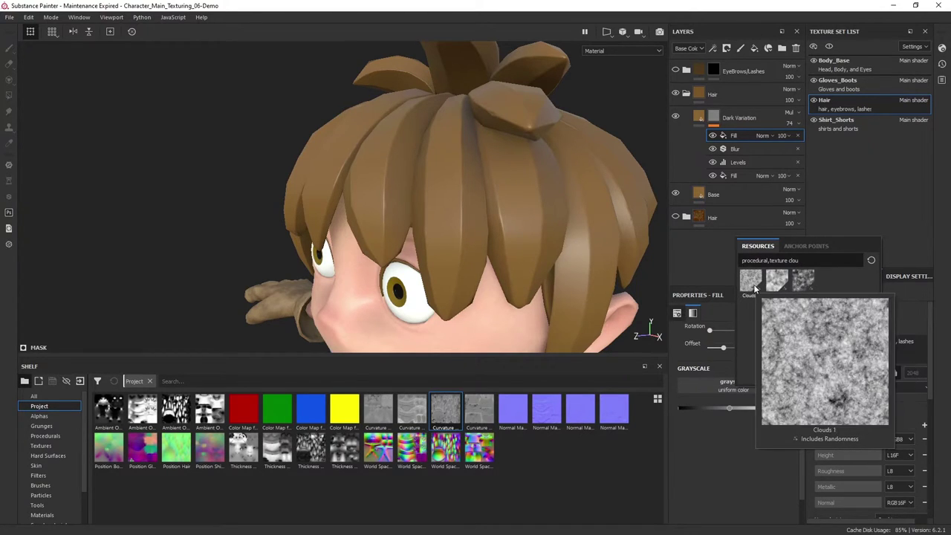
pyautogui.click(775, 287)
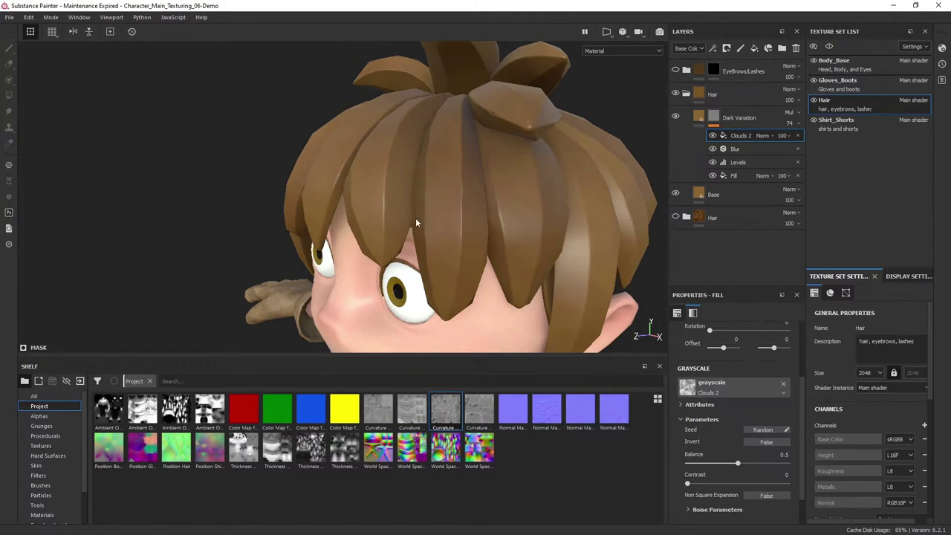
pyautogui.moveTo(418, 222)
pyautogui.keyDown('alt'); pyautogui.mouseDown()
pyautogui.moveTo(472, 210)
pyautogui.moveTo(555, 223)
pyautogui.mouseUp(); pyautogui.keyUp('alt')
pyautogui.keyDown('alt'); pyautogui.moveTo(463, 242); pyautogui.dragTo(492, 219); pyautogui.keyUp('alt')
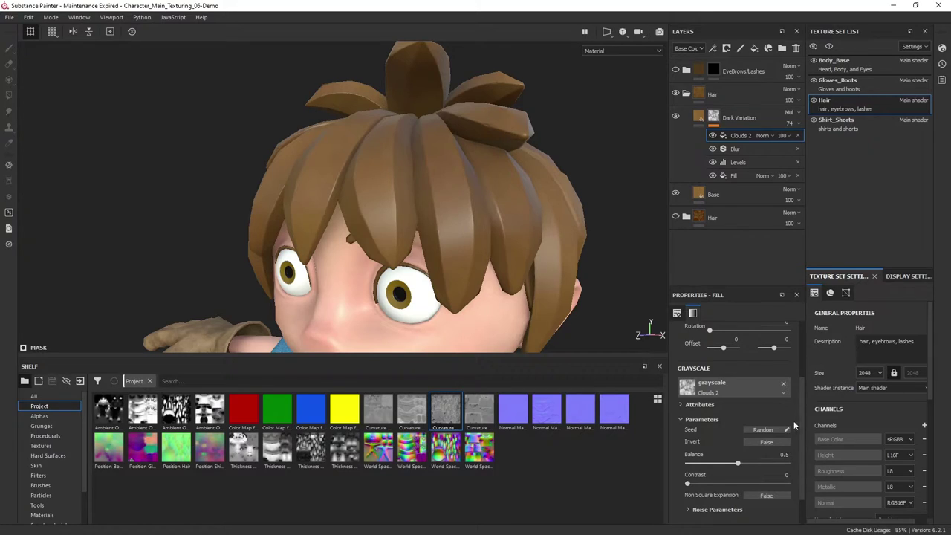
# - Switch the Clouds 2 fill's projection to tri-planar
pyautogui.scroll(3, 793, 425)
pyautogui.click(725, 348)
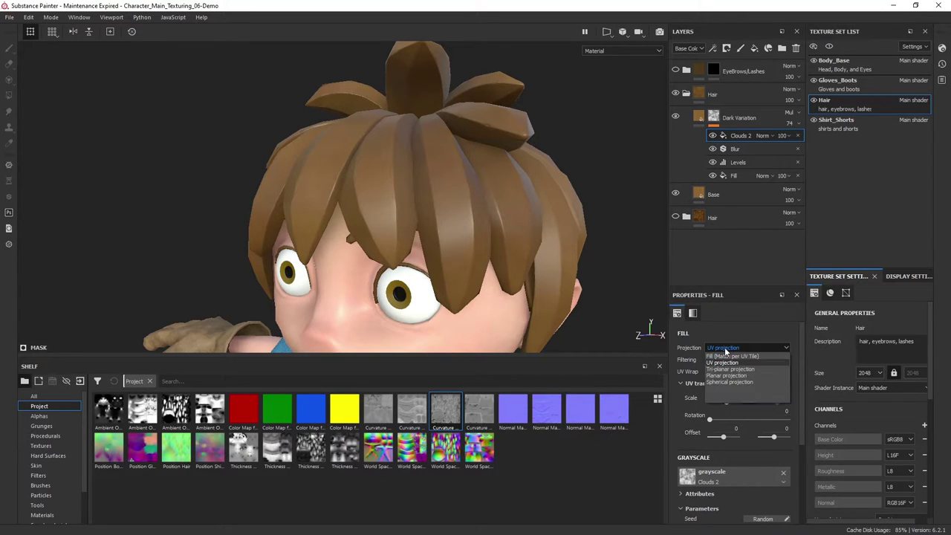
pyautogui.click(719, 369)
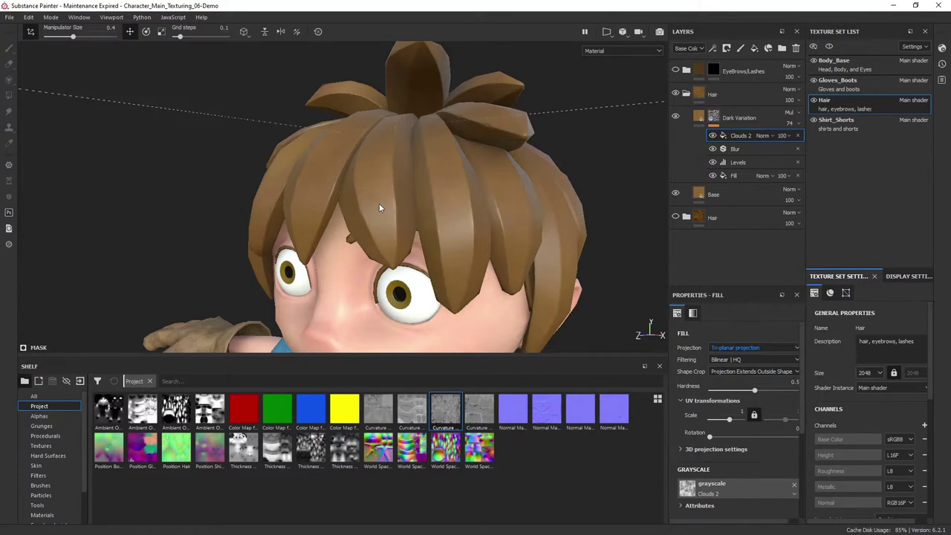
pyautogui.moveTo(379, 203)
pyautogui.keyDown('alt'); pyautogui.mouseDown()
pyautogui.moveTo(558, 233)
pyautogui.moveTo(468, 226)
pyautogui.mouseUp(); pyautogui.keyUp('alt')
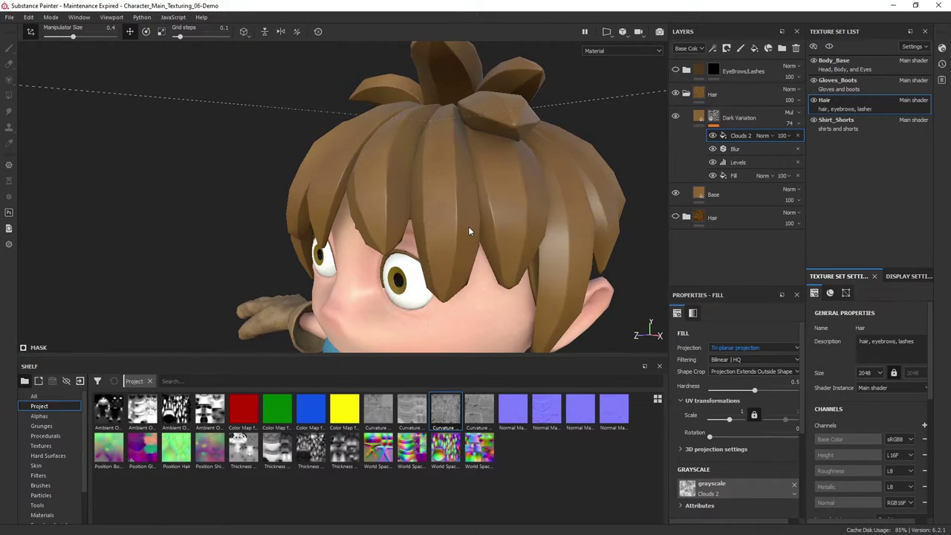
# - Compare Overlay, Normal and Multiply blending for Clouds 2, settling on Overlay
pyautogui.click(768, 136)
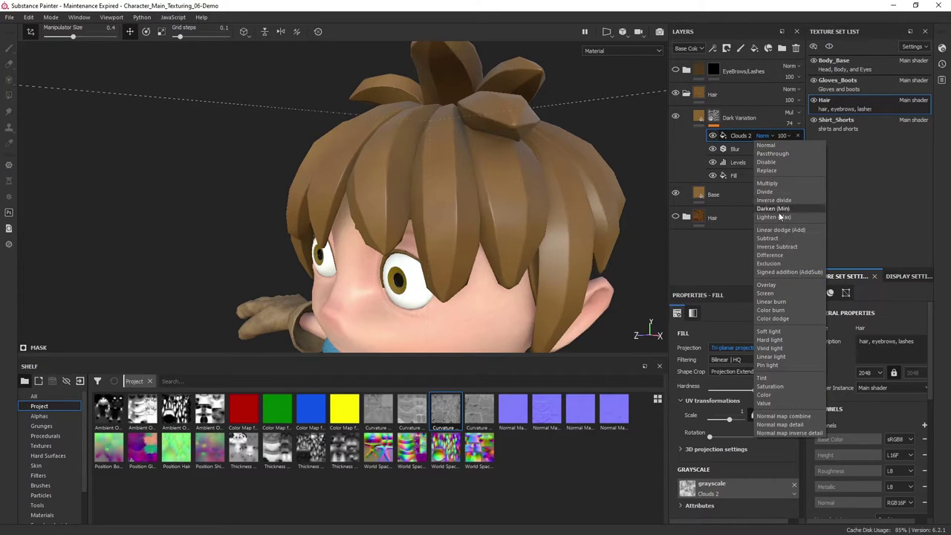
pyautogui.click(777, 285)
pyautogui.moveTo(513, 215)
pyautogui.keyDown('alt'); pyautogui.mouseDown()
pyautogui.moveTo(511, 232)
pyautogui.moveTo(440, 182)
pyautogui.mouseUp(); pyautogui.keyUp('alt')
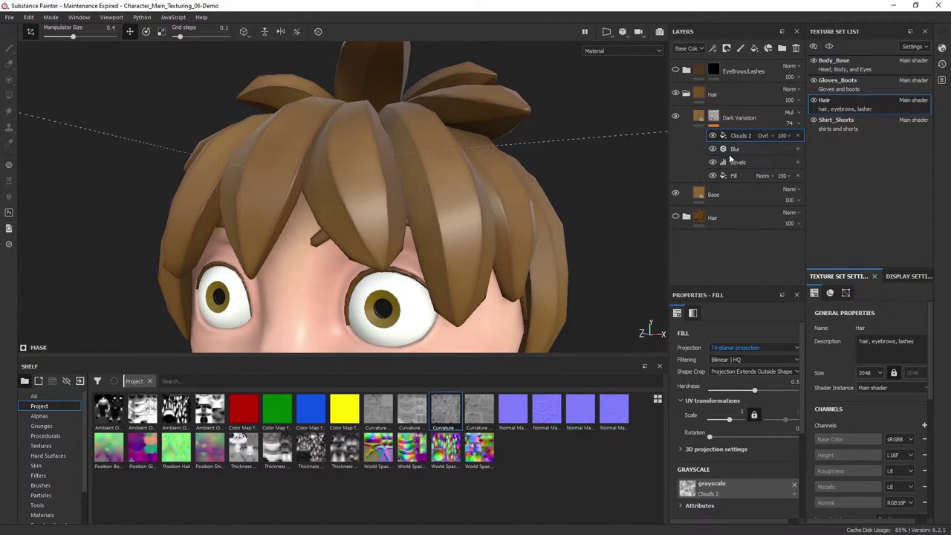
pyautogui.keyDown('alt'); pyautogui.moveTo(385, 188); pyautogui.dragTo(501, 167); pyautogui.keyUp('alt')
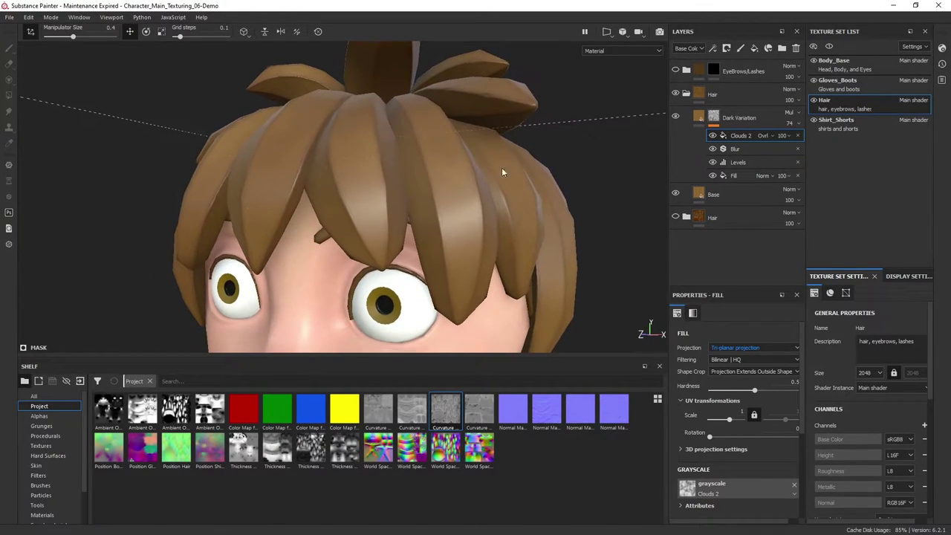
pyautogui.click(766, 135)
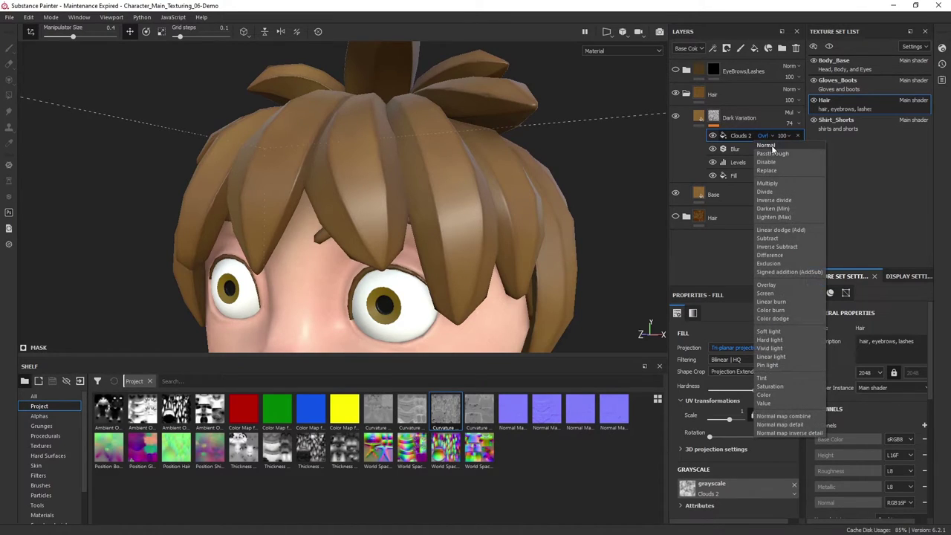
pyautogui.click(771, 144)
pyautogui.click(763, 135)
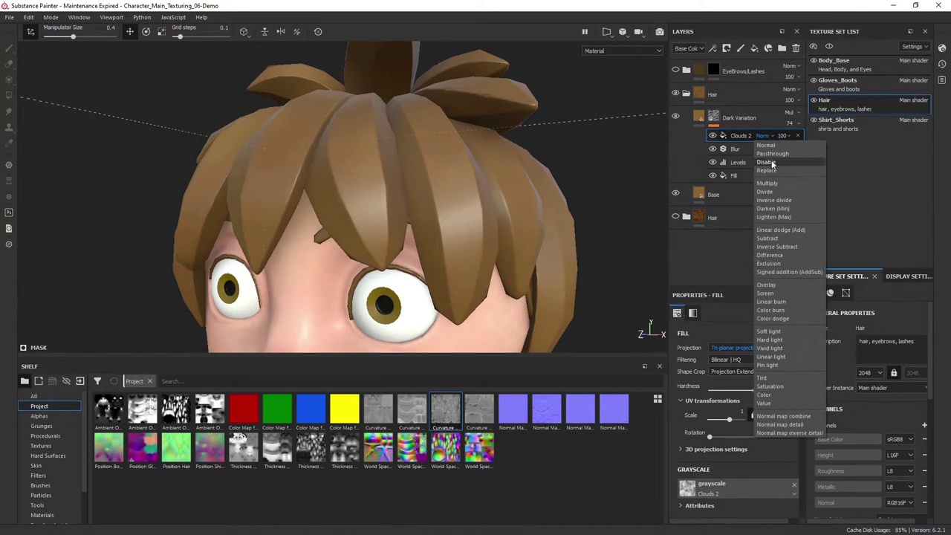
pyautogui.click(773, 186)
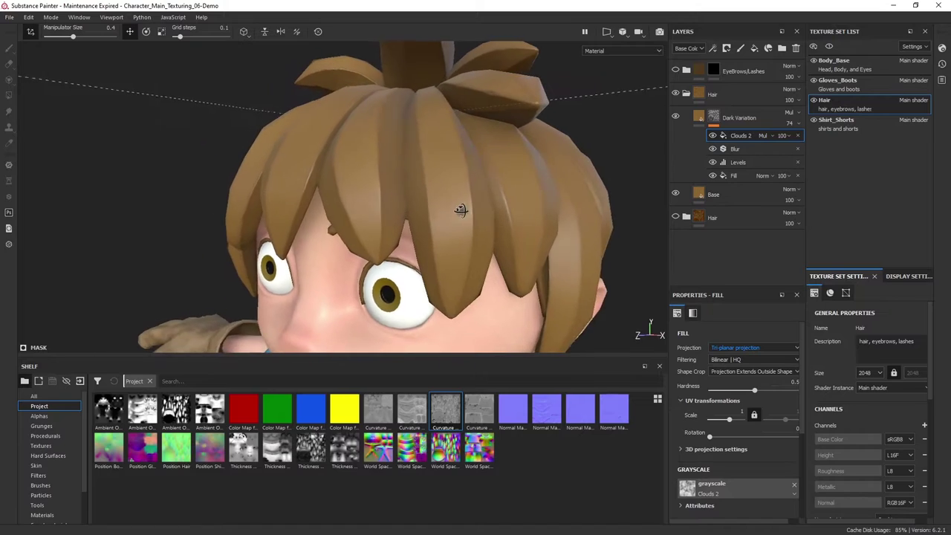
pyautogui.keyDown('alt'); pyautogui.moveTo(460, 208); pyautogui.dragTo(643, 178); pyautogui.keyUp('alt')
pyautogui.click(763, 137)
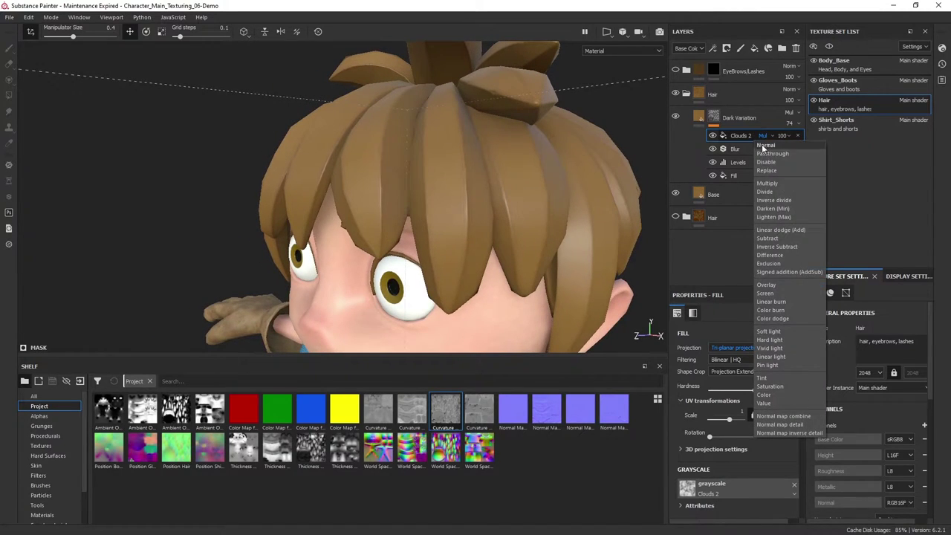
pyautogui.click(766, 284)
pyautogui.keyDown('alt'); pyautogui.moveTo(554, 221); pyautogui.dragTo(552, 212); pyautogui.keyUp('alt')
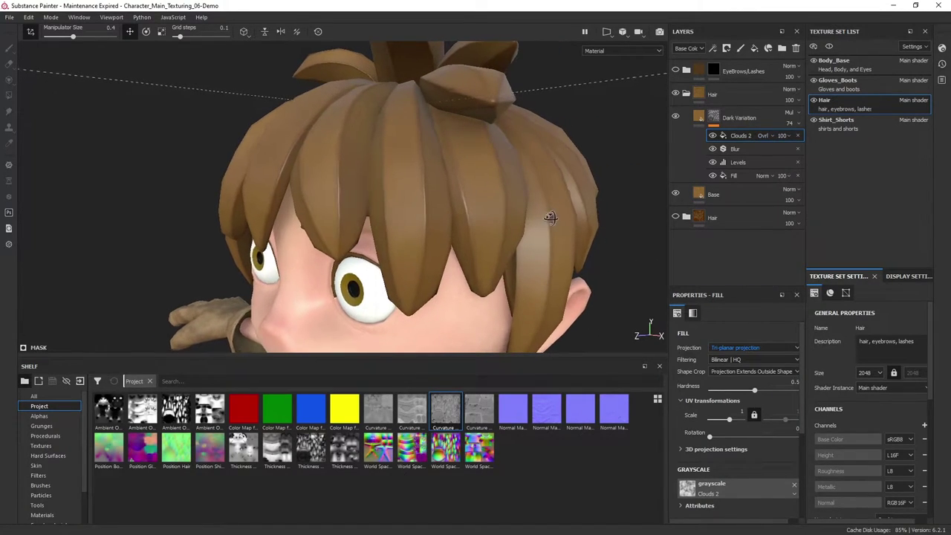
# - Lower the Clouds 2 opacity to 68 and reselect the Dark Variation layer
pyautogui.click(784, 136)
pyautogui.moveTo(814, 155); pyautogui.dragTo(805, 163)
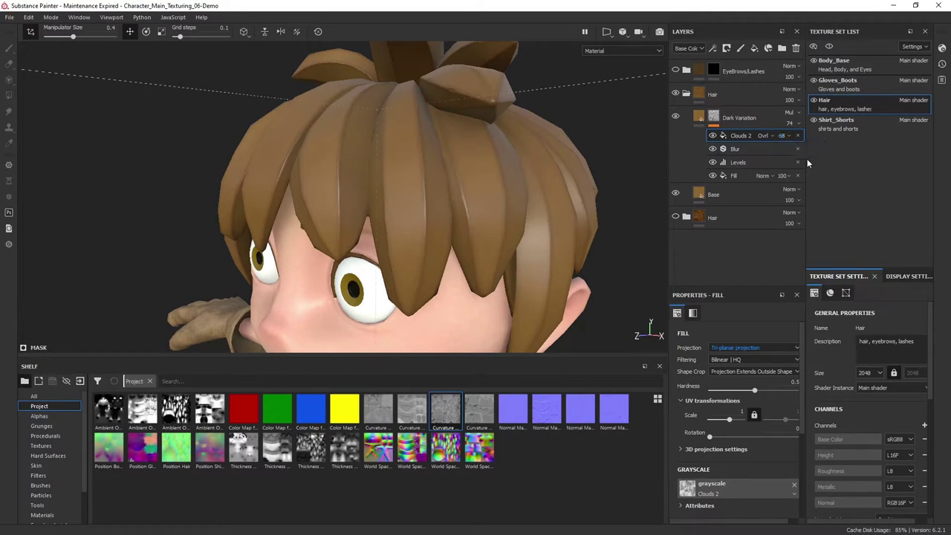
pyautogui.keyDown('alt'); pyautogui.moveTo(446, 193); pyautogui.dragTo(384, 202); pyautogui.keyUp('alt')
pyautogui.moveTo(531, 245)
pyautogui.keyDown('alt'); pyautogui.mouseDown()
pyautogui.moveTo(416, 167)
pyautogui.moveTo(510, 192)
pyautogui.moveTo(506, 175)
pyautogui.moveTo(422, 192)
pyautogui.moveTo(442, 223)
pyautogui.moveTo(490, 211)
pyautogui.mouseUp(); pyautogui.keyUp('alt')
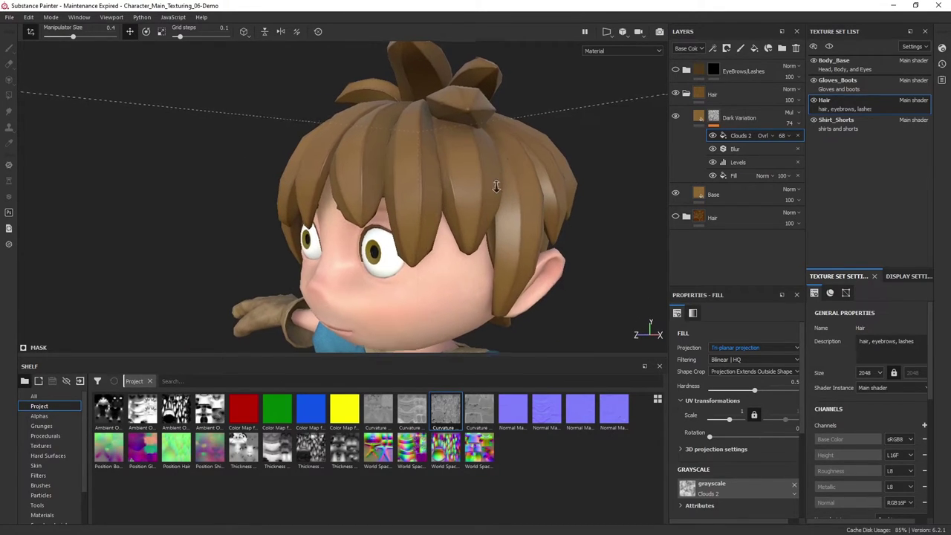
pyautogui.click(761, 121)
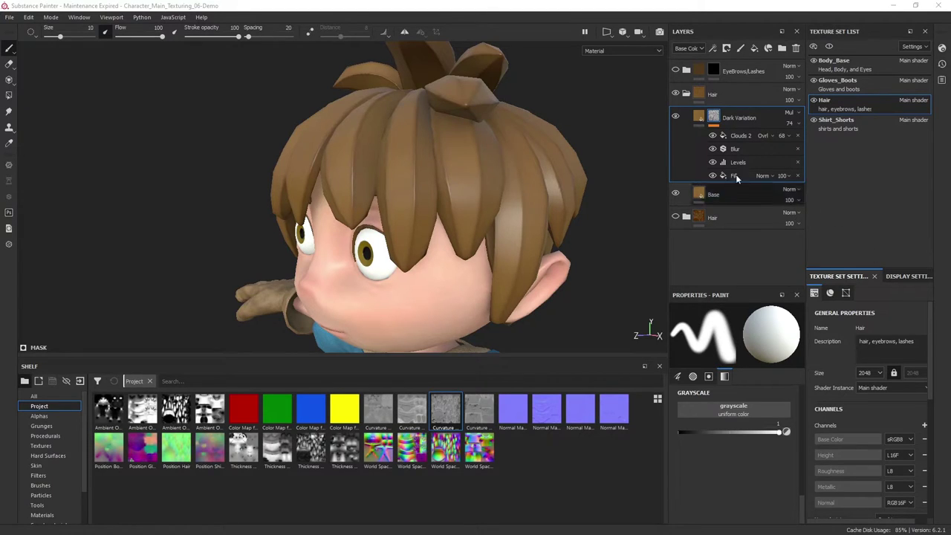
# - Collapse Dark Variation's effects and preview the hair without the darker streaks
pyautogui.click(700, 118)
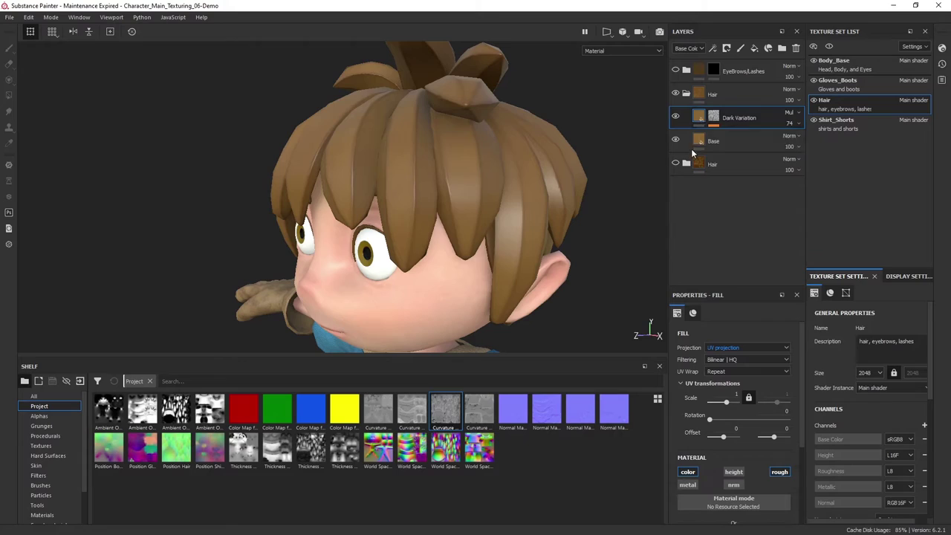
pyautogui.keyDown('alt'); pyautogui.moveTo(445, 200); pyautogui.dragTo(478, 191); pyautogui.keyUp('alt')
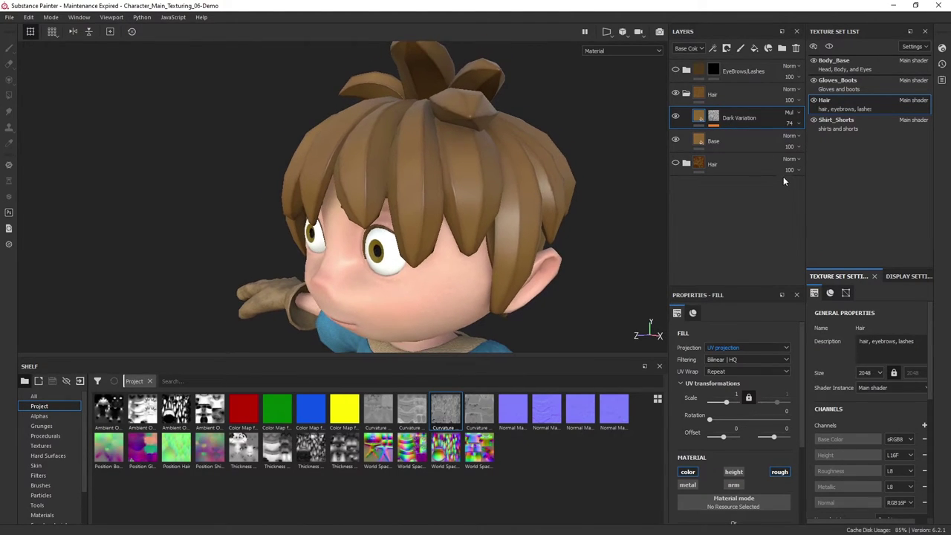
pyautogui.click(675, 118)
# - Add a new fill layer named Color Variation Fine above Dark Variation
pyautogui.click(754, 48)
pyautogui.doubleClick(726, 119)
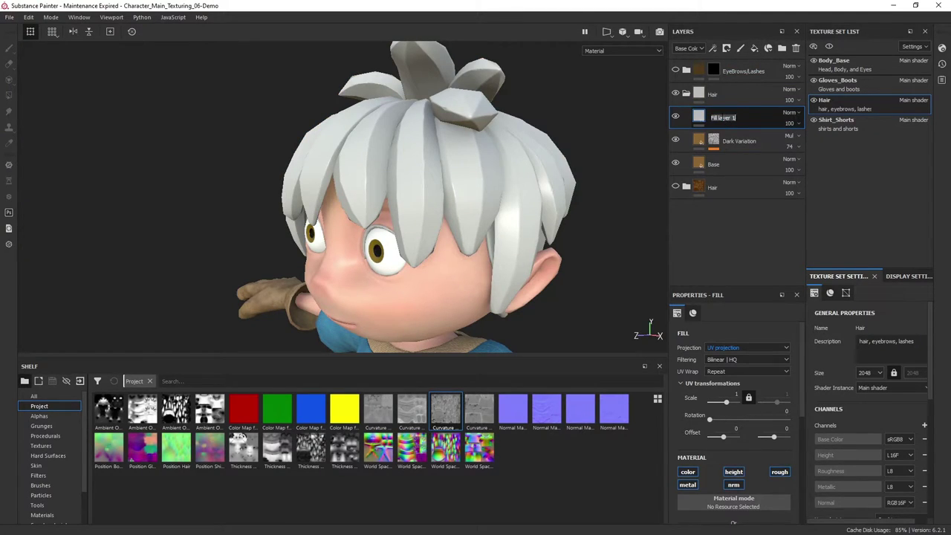
pyautogui.write('cor Varia')
pyautogui.write('tion ')
pyautogui.write('Fine')
pyautogui.press('Return')
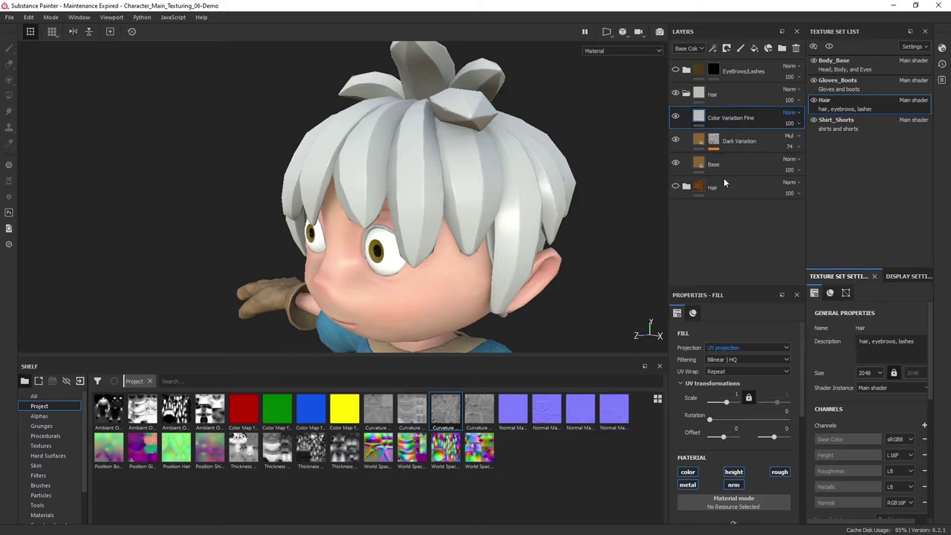
# - Enable color and roughness on Color Variation Fine and give it a tan-orange base colour
pyautogui.click(687, 473)
pyautogui.click(685, 470)
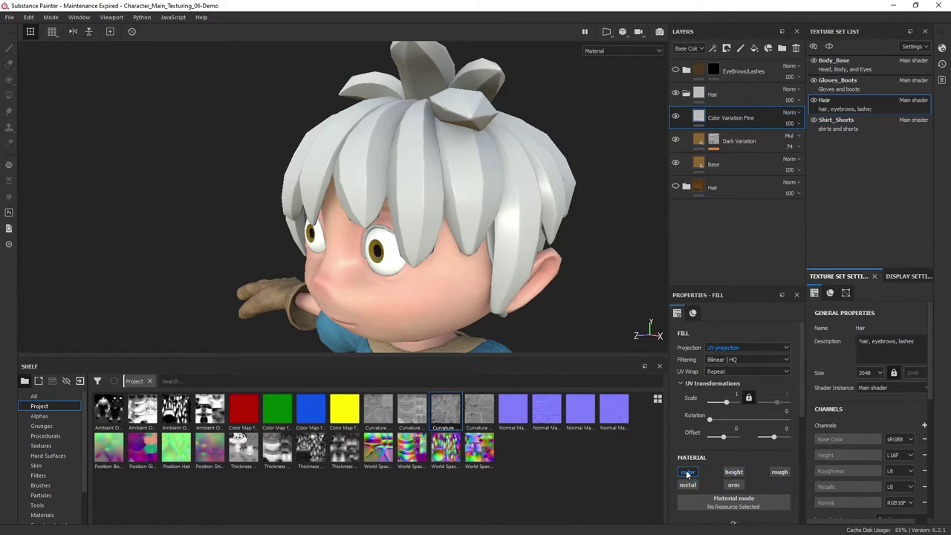
pyautogui.click(778, 472)
pyautogui.scroll(-3, 743, 445)
pyautogui.click(746, 467)
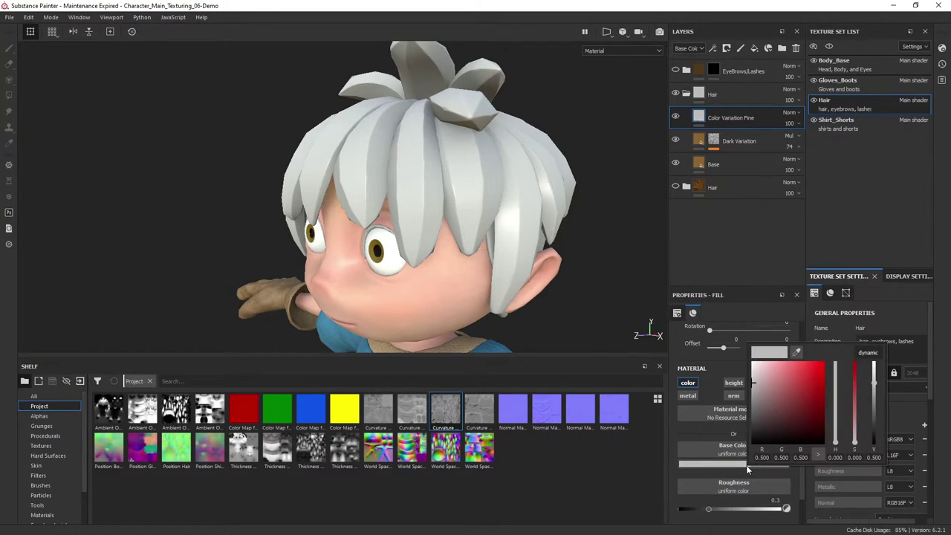
pyautogui.click(795, 381)
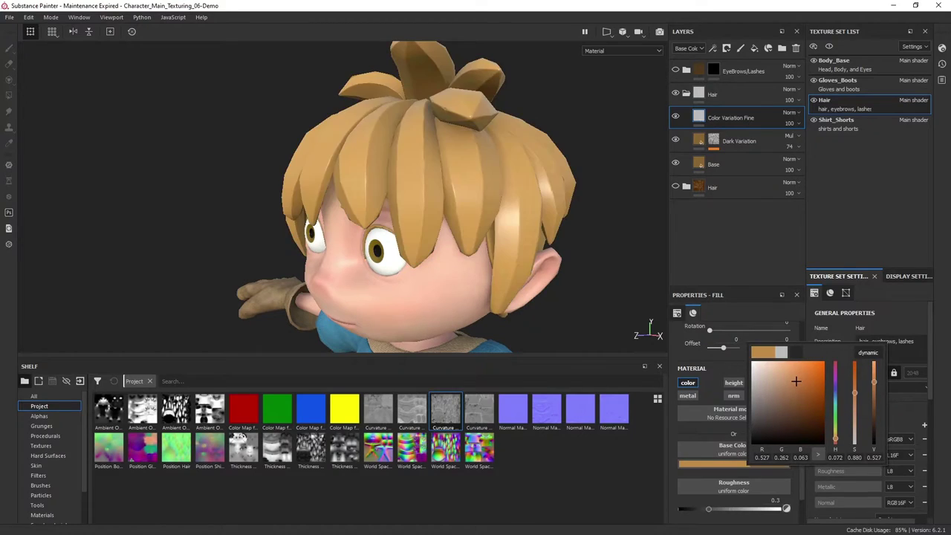
pyautogui.click(461, 275)
pyautogui.keyDown('alt'); pyautogui.moveTo(460, 276); pyautogui.dragTo(481, 270); pyautogui.keyUp('alt')
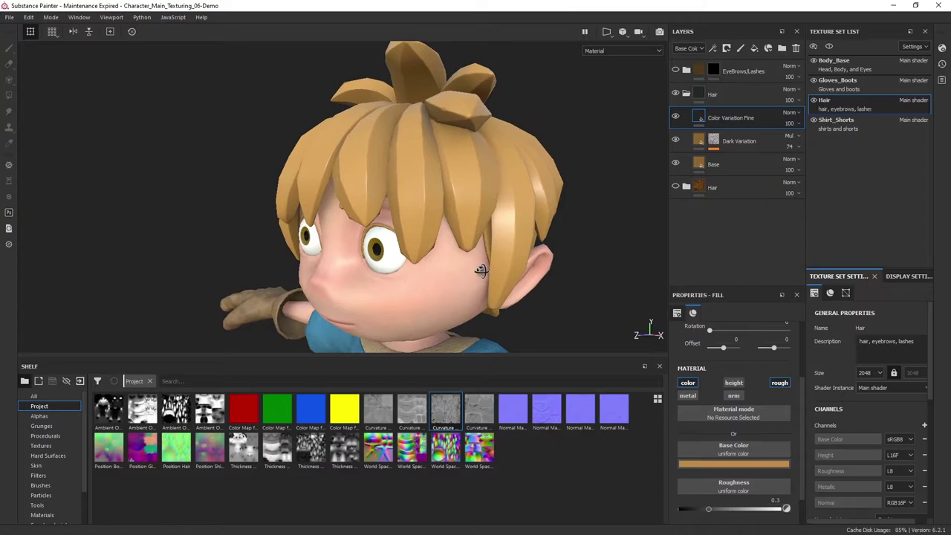
pyautogui.click(766, 464)
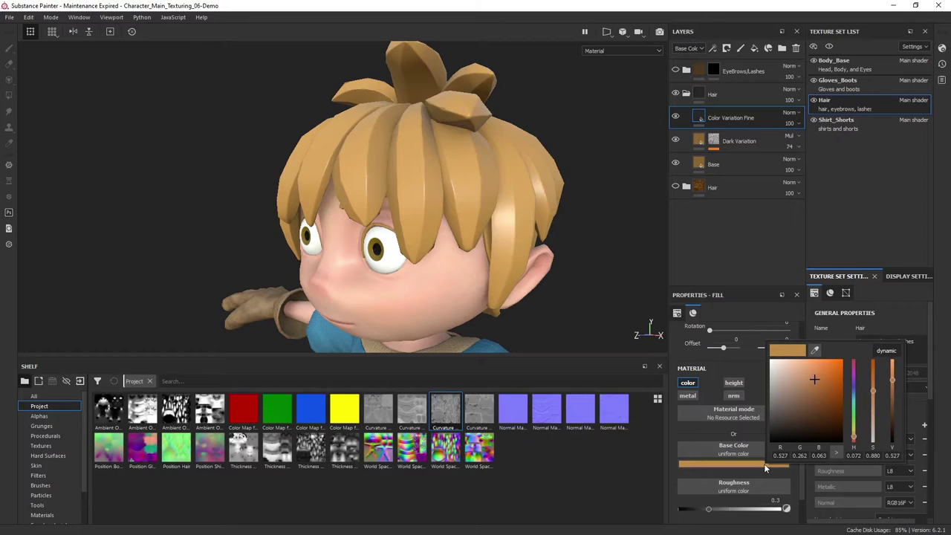
# - Add a black mask with a generator effect to the Color Variation Fine layer
pyautogui.rightClick(765, 116)
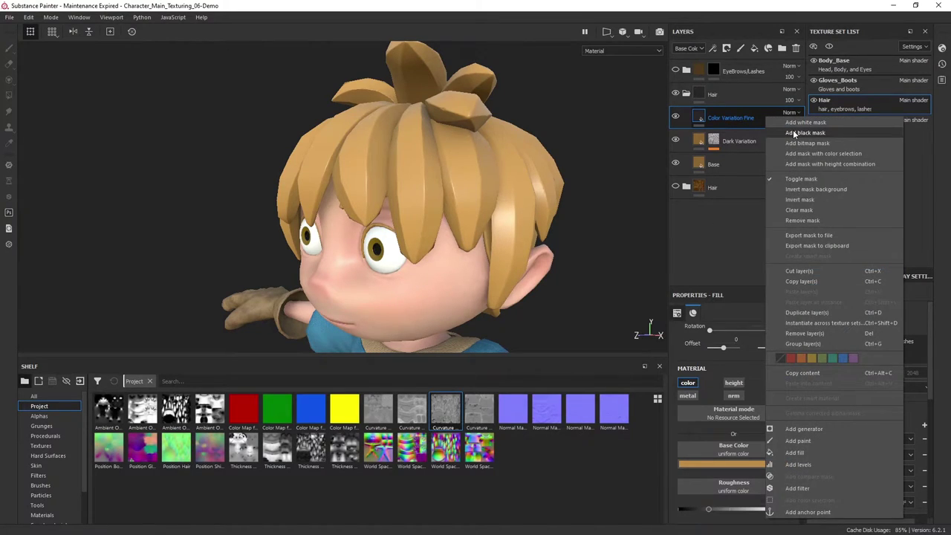
pyautogui.click(794, 132)
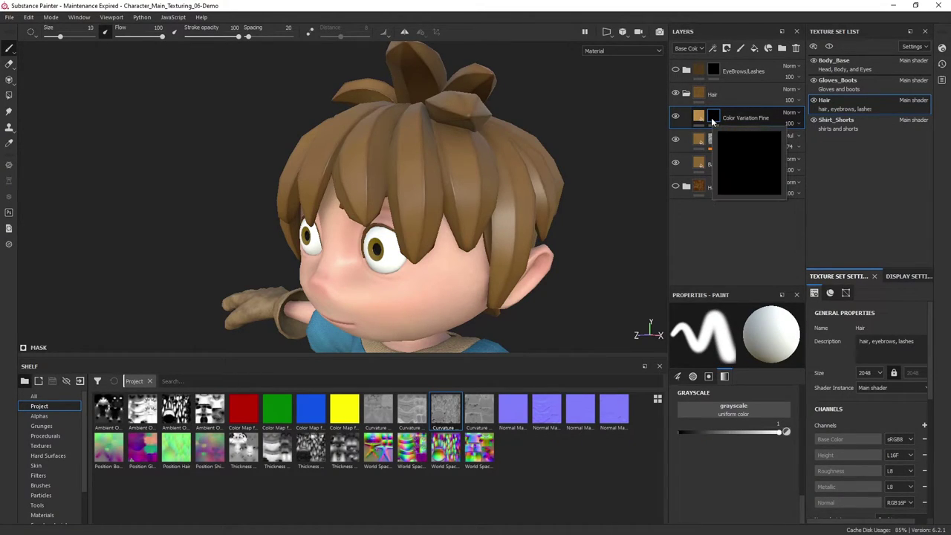
pyautogui.rightClick(712, 120)
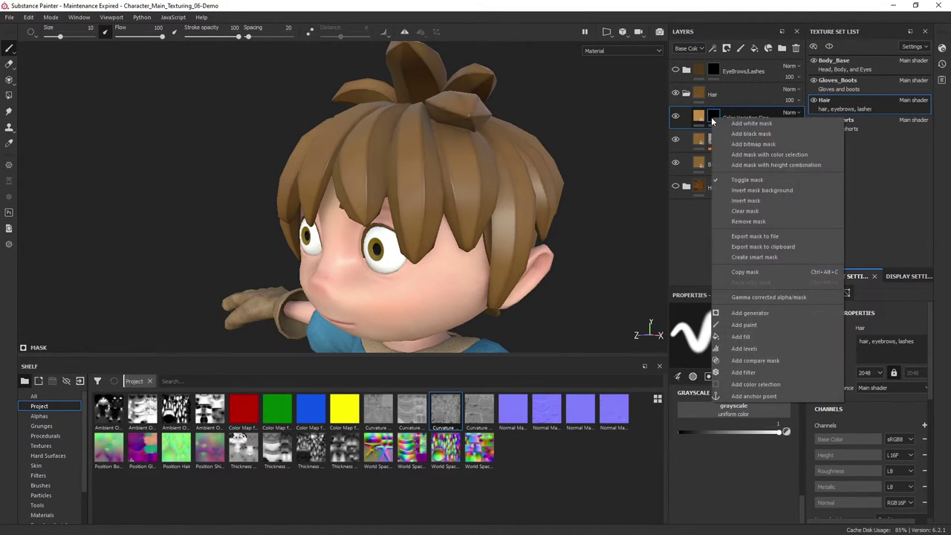
pyautogui.click(755, 315)
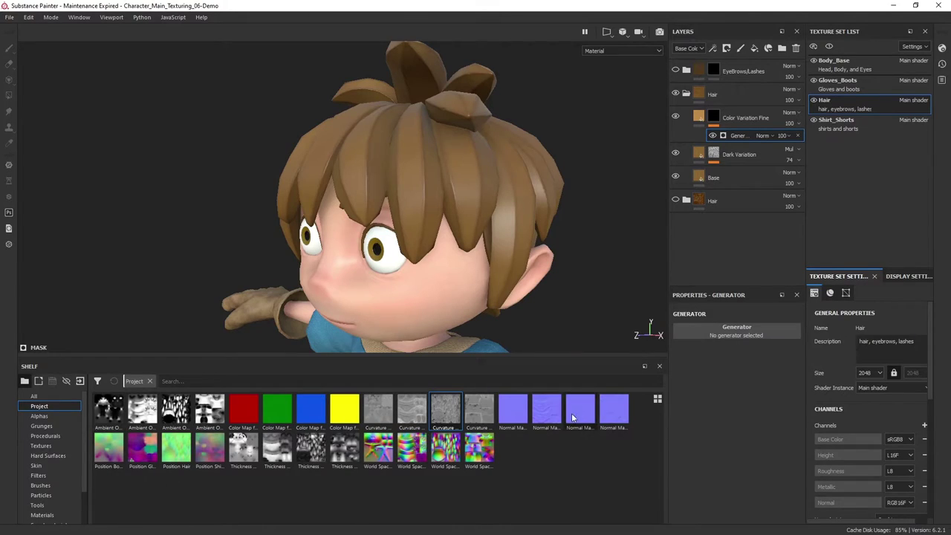
pyautogui.click(762, 333)
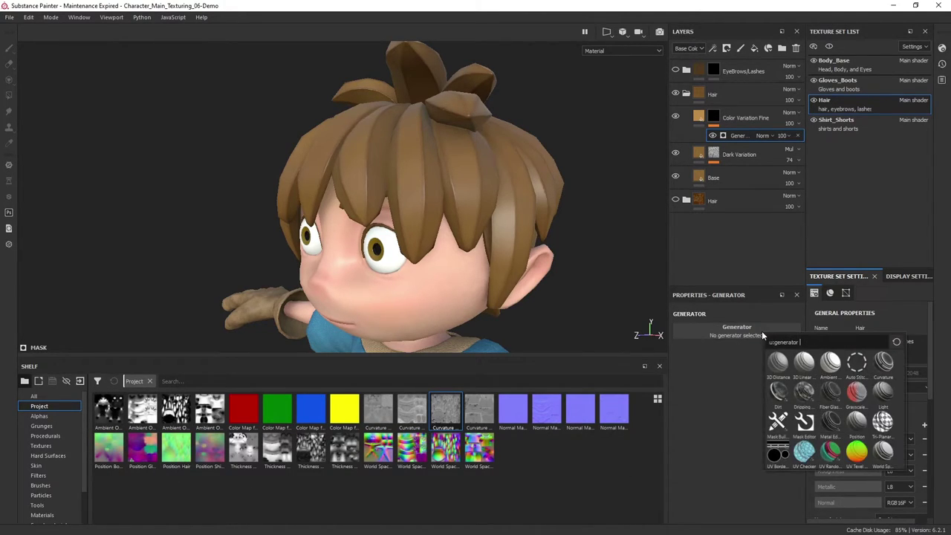
# - Use Mask Editor as the mask's generator and orbit to inspect the mask
pyautogui.click(804, 425)
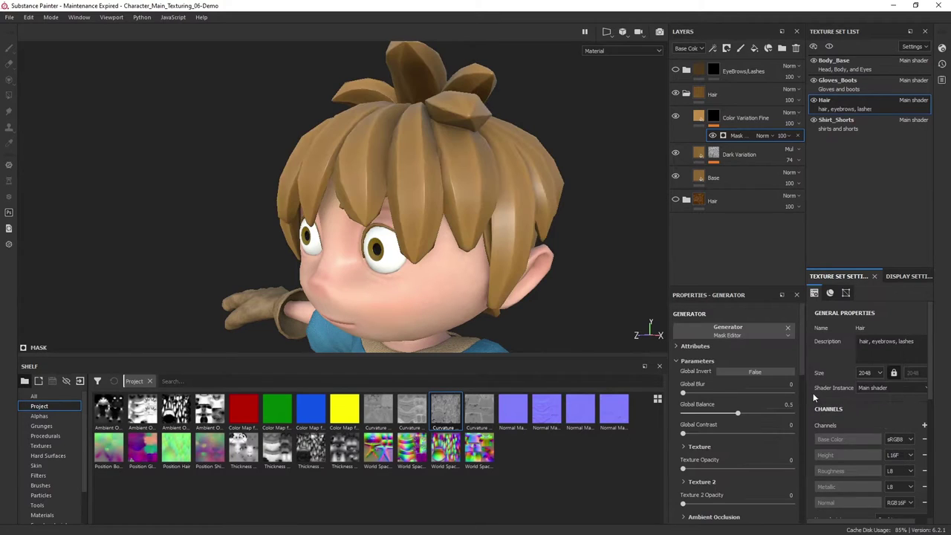
pyautogui.moveTo(451, 223)
pyautogui.keyDown('alt'); pyautogui.mouseDown()
pyautogui.moveTo(339, 229)
pyautogui.moveTo(491, 245)
pyautogui.mouseUp(); pyautogui.keyUp('alt')
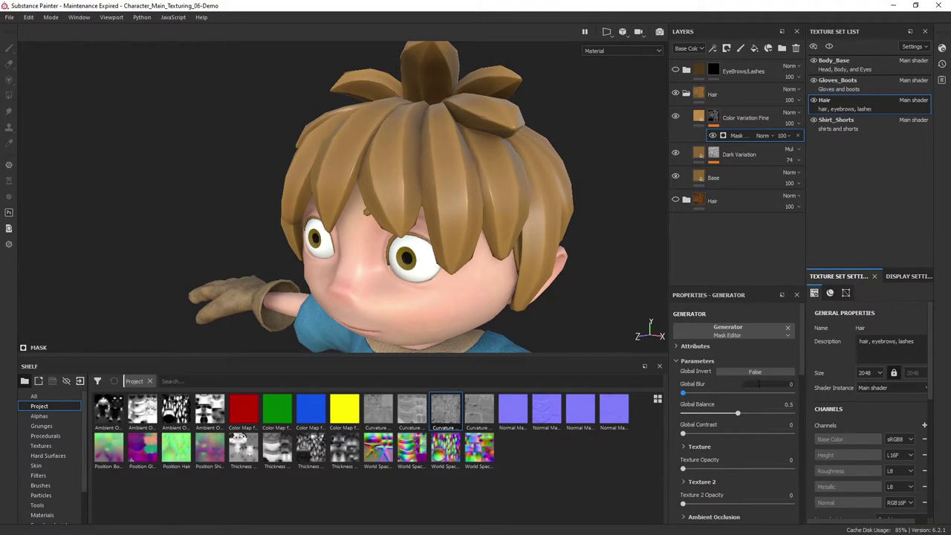
pyautogui.scroll(-2, 760, 385)
pyautogui.scroll(-1, 761, 385)
pyautogui.scroll(-2, 761, 386)
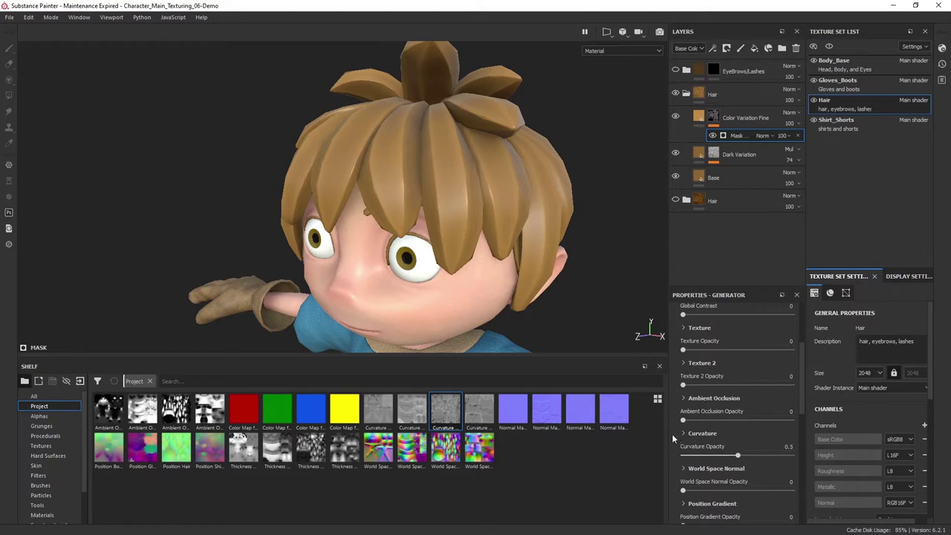
pyautogui.keyDown('alt'); pyautogui.moveTo(517, 286); pyautogui.dragTo(529, 265); pyautogui.keyUp('alt')
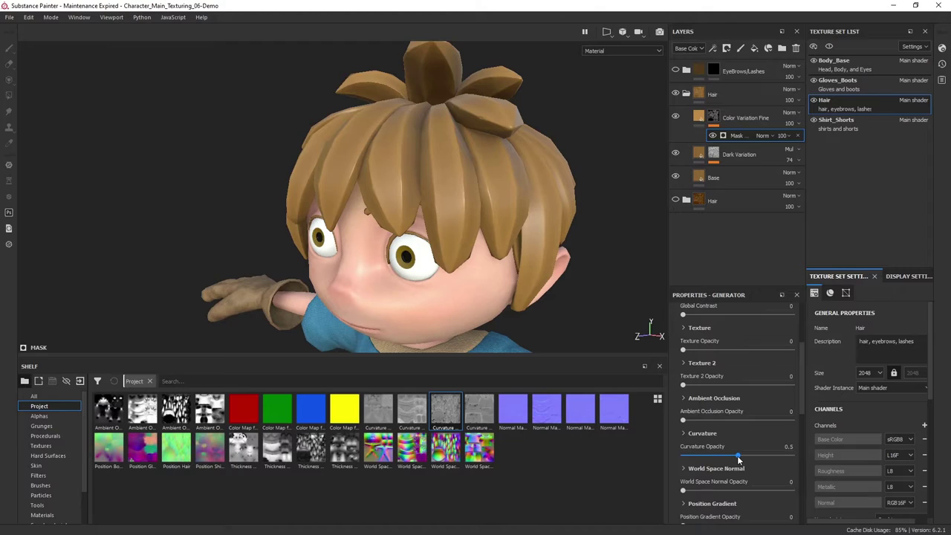
# - Lower curvature detail to Fine 0.85, Soft 0.53, Medium 0.36 and Large 0.17
pyautogui.moveTo(738, 456); pyautogui.dragTo(715, 456)
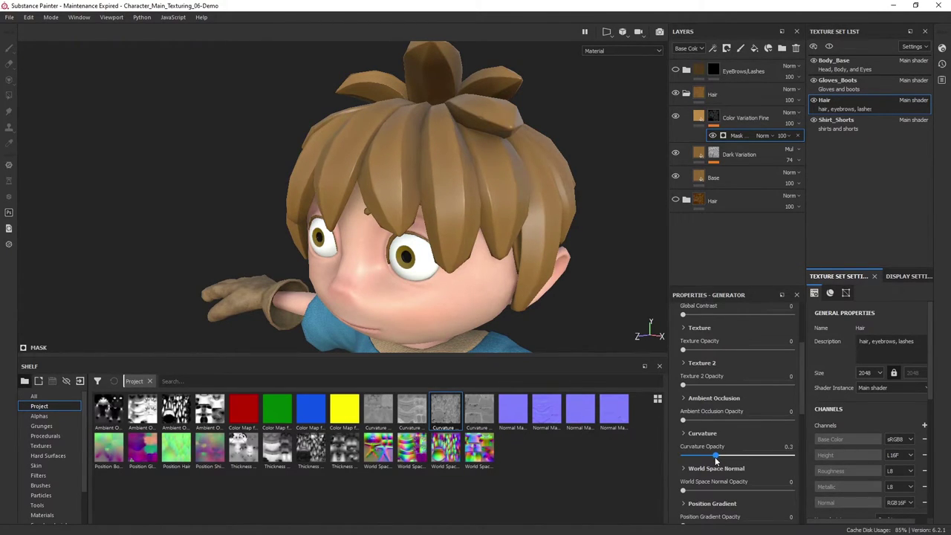
pyautogui.click(683, 433)
pyautogui.scroll(-2, 735, 416)
pyautogui.scroll(-2, 735, 416)
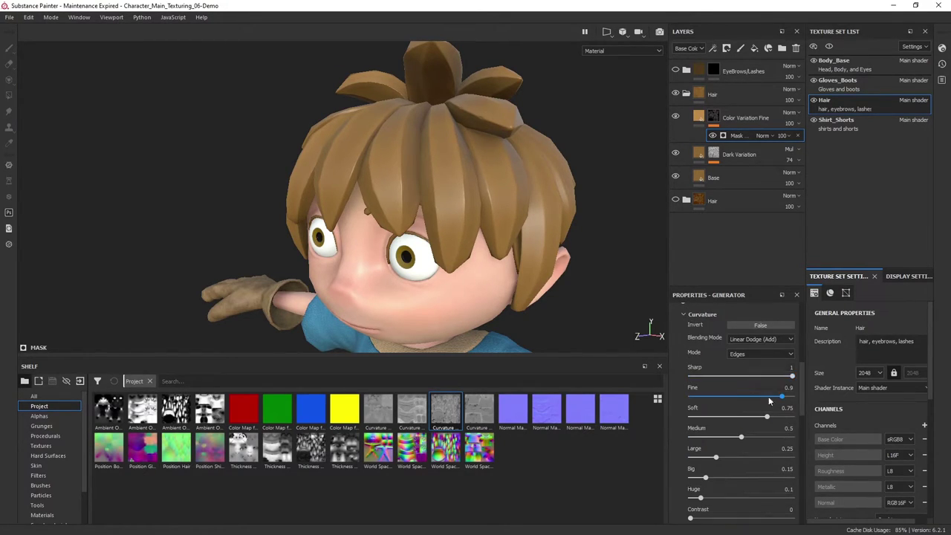
pyautogui.moveTo(780, 399)
pyautogui.mouseDown()
pyautogui.moveTo(764, 420)
pyautogui.moveTo(745, 417)
pyautogui.moveTo(707, 457)
pyautogui.mouseUp()
pyautogui.keyDown('alt'); pyautogui.moveTo(491, 281); pyautogui.dragTo(473, 281); pyautogui.keyUp('alt')
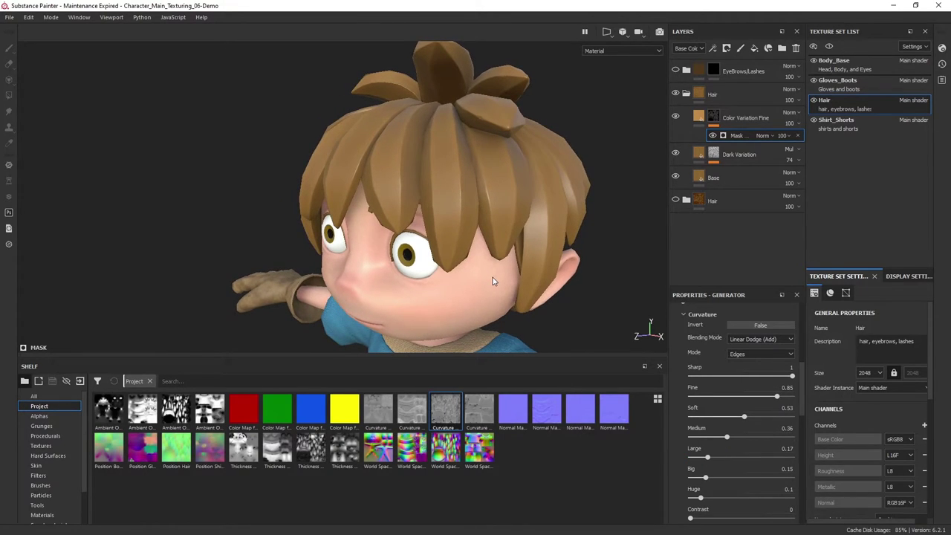
pyautogui.keyDown('alt'); pyautogui.moveTo(405, 168); pyautogui.dragTo(453, 235); pyautogui.keyUp('alt')
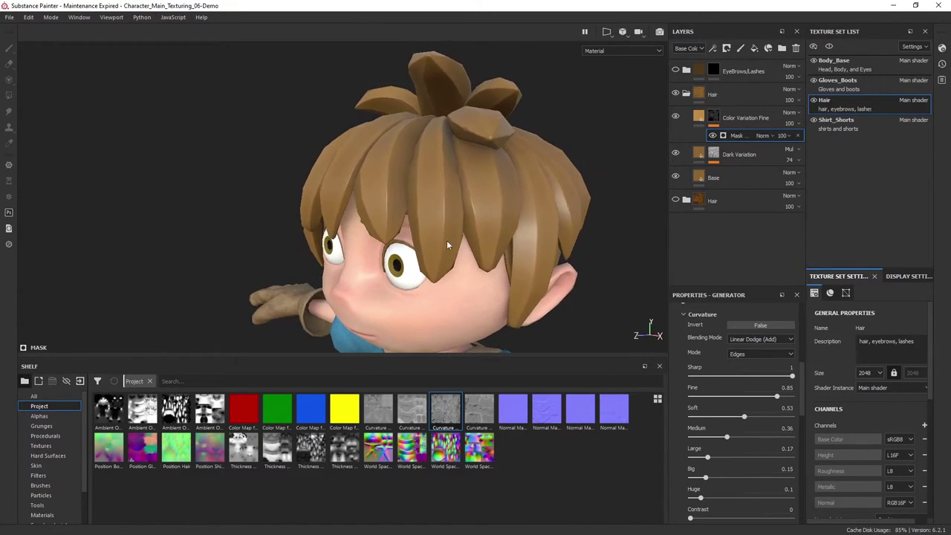
pyautogui.keyDown('alt'); pyautogui.moveTo(447, 241); pyautogui.dragTo(463, 236); pyautogui.keyUp('alt')
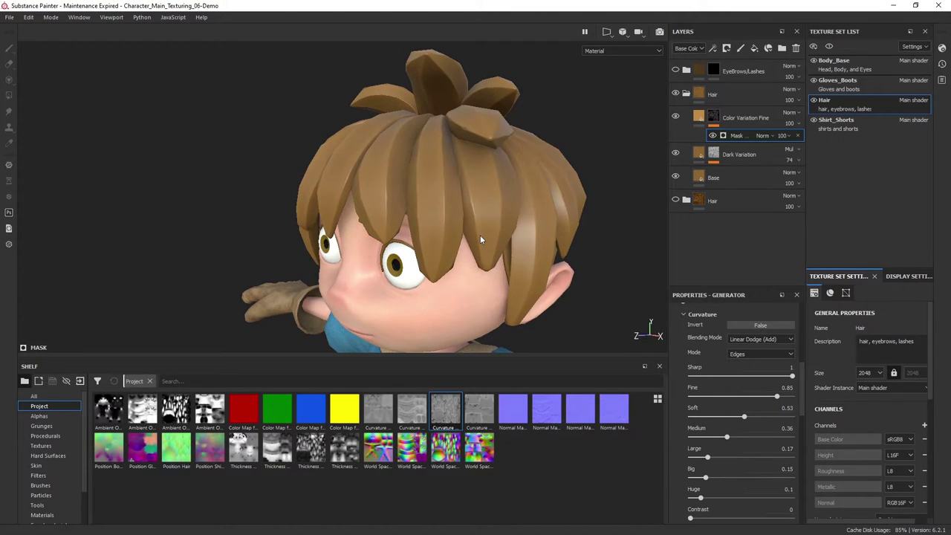
# - Add Levels to Color Variation Fine's mask with black point 0.141 and white point 0.722
pyautogui.rightClick(713, 117)
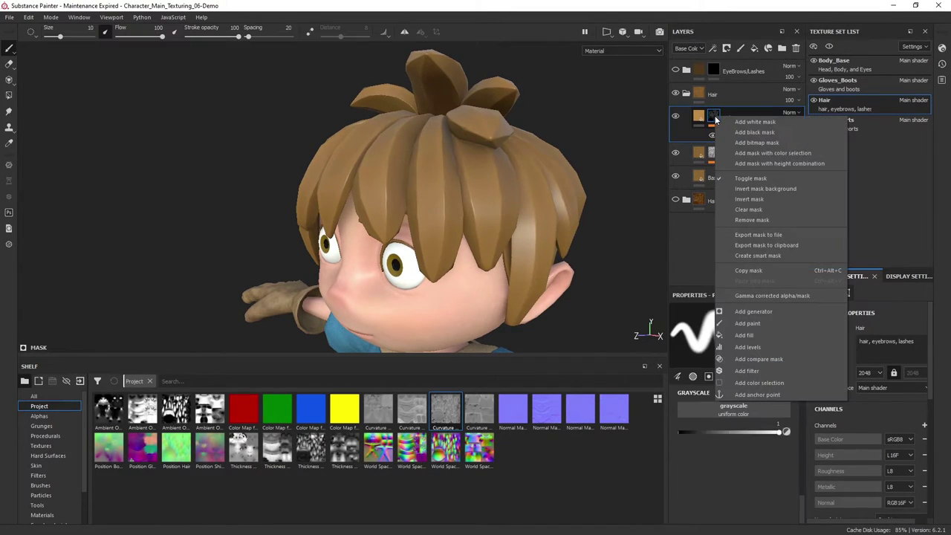
pyautogui.click(754, 349)
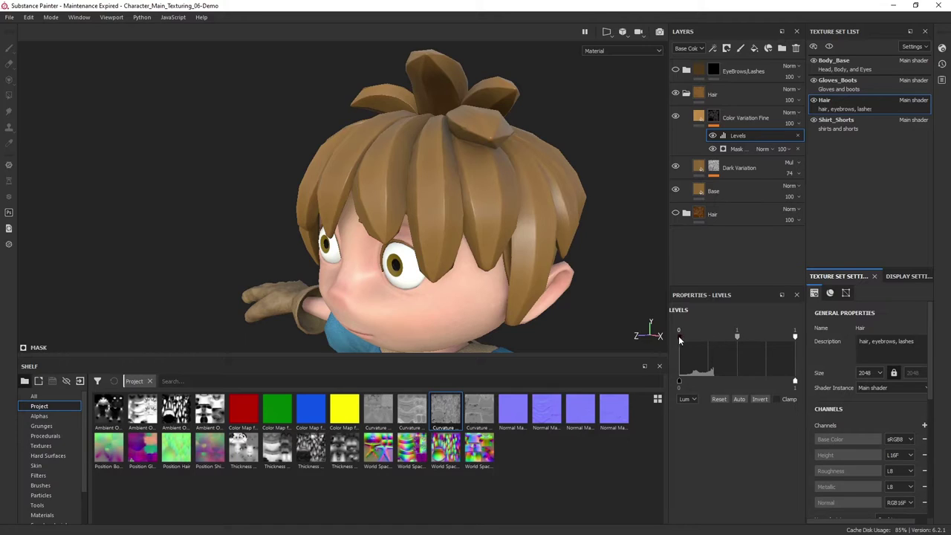
pyautogui.moveTo(680, 338); pyautogui.dragTo(696, 338)
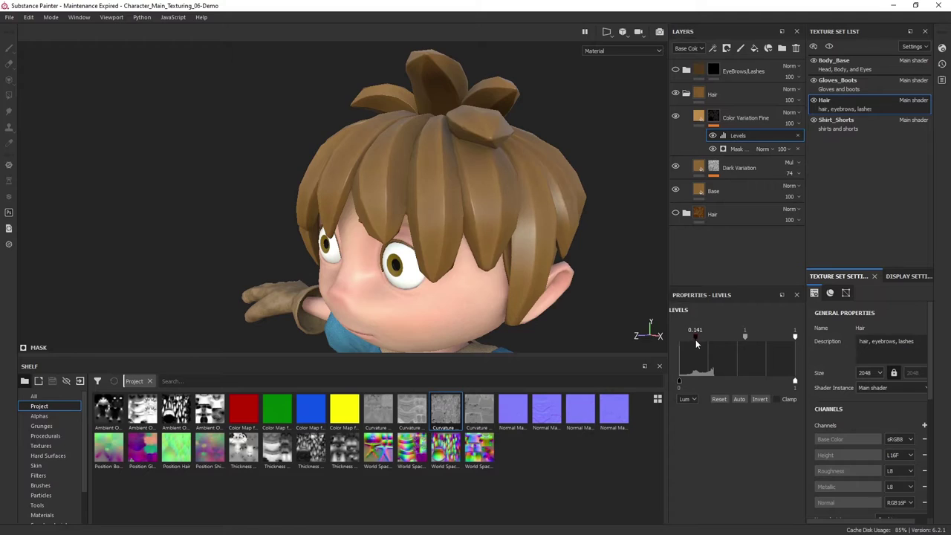
pyautogui.keyDown('alt'); pyautogui.moveTo(429, 228); pyautogui.dragTo(446, 234); pyautogui.keyUp('alt')
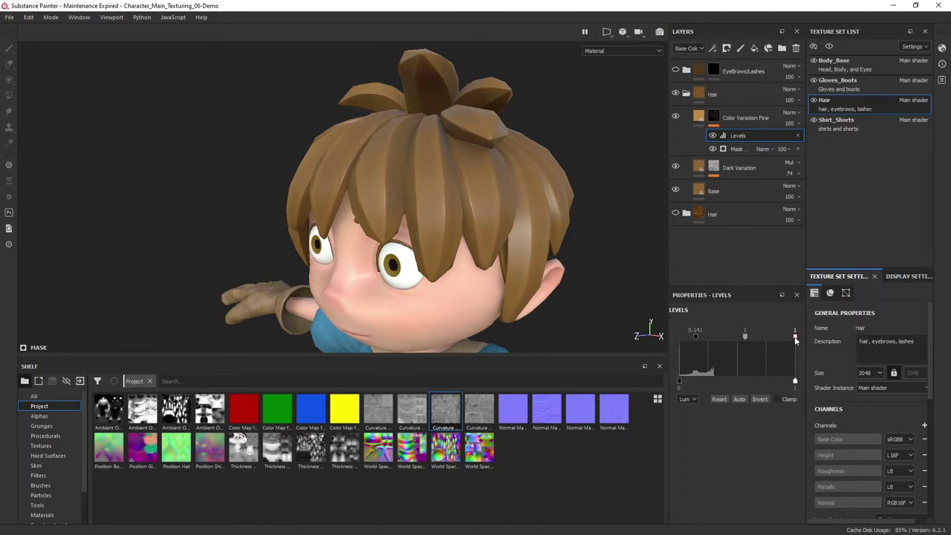
pyautogui.moveTo(795, 338); pyautogui.dragTo(762, 337)
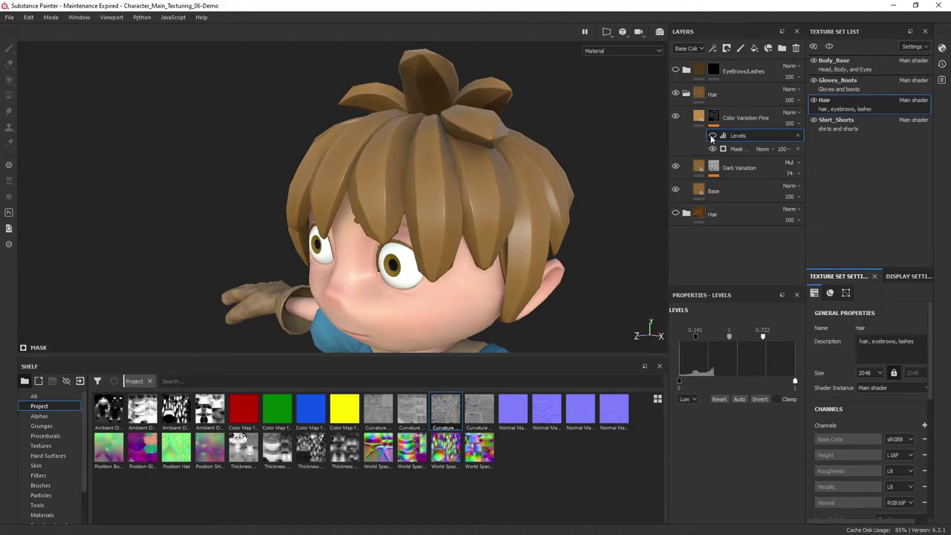
pyautogui.keyDown('alt'); pyautogui.moveTo(431, 206); pyautogui.dragTo(485, 202); pyautogui.keyUp('alt')
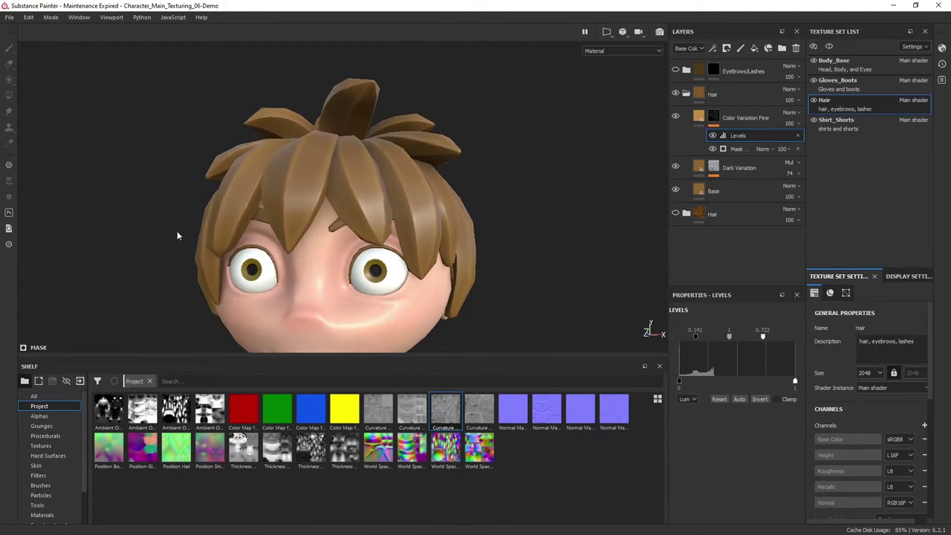
pyautogui.moveTo(503, 235)
pyautogui.keyDown('alt'); pyautogui.mouseDown()
pyautogui.moveTo(493, 262)
pyautogui.moveTo(350, 214)
pyautogui.moveTo(531, 228)
pyautogui.mouseUp(); pyautogui.keyUp('alt')
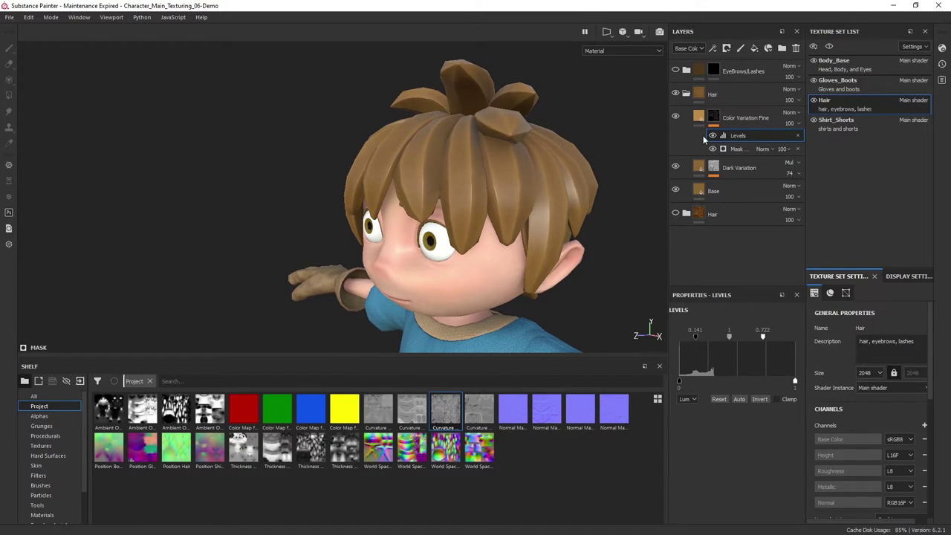
pyautogui.click(713, 135)
pyautogui.moveTo(442, 216)
pyautogui.keyDown('alt'); pyautogui.mouseDown()
pyautogui.moveTo(506, 262)
pyautogui.moveTo(586, 262)
pyautogui.mouseUp(); pyautogui.keyUp('alt')
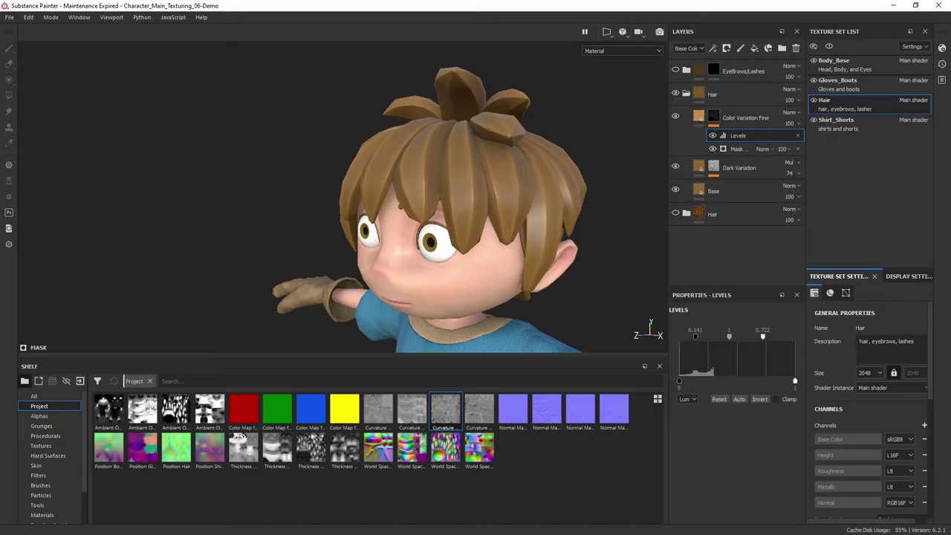
# - Add a fill layer named Color Variation Large using only color and roughness channels
pyautogui.click(758, 116)
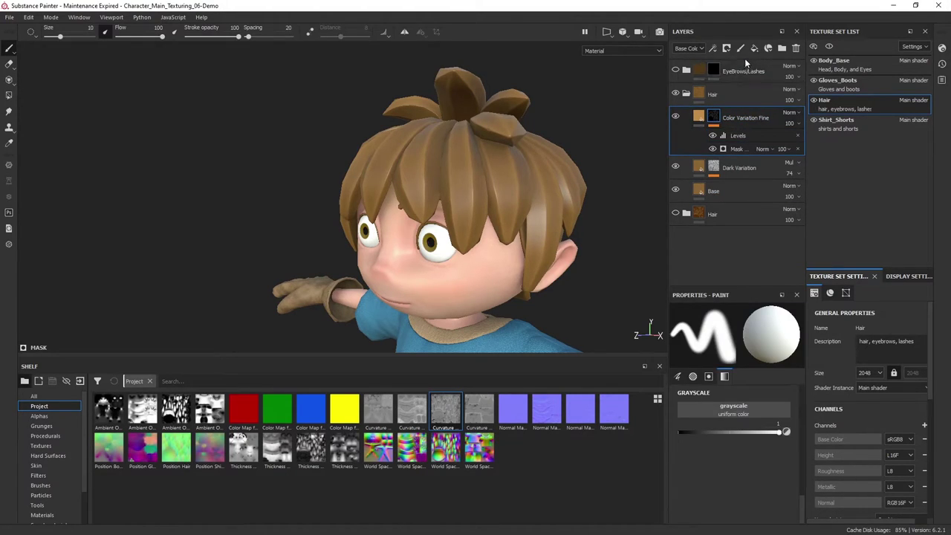
pyautogui.click(754, 48)
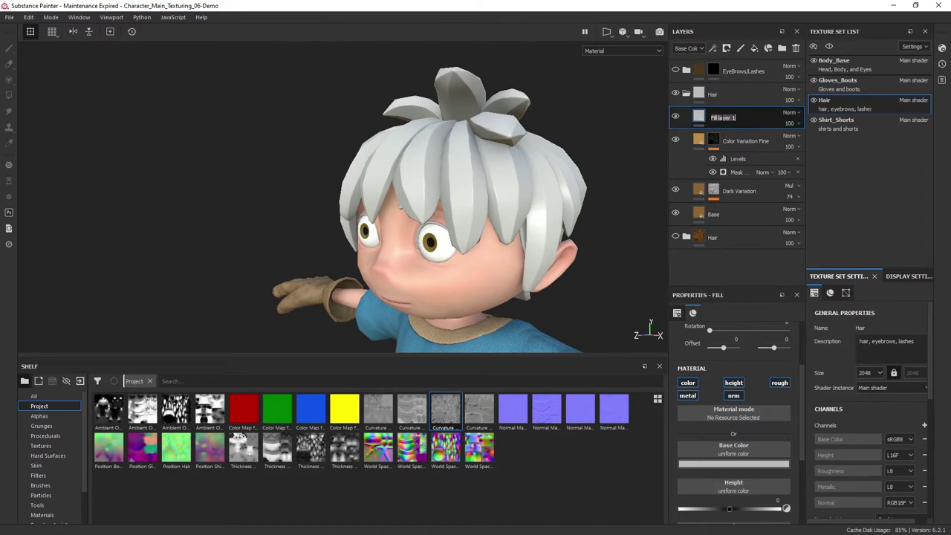
pyautogui.write('Color Variation Lar')
pyautogui.write('ge')
pyautogui.press('Return')
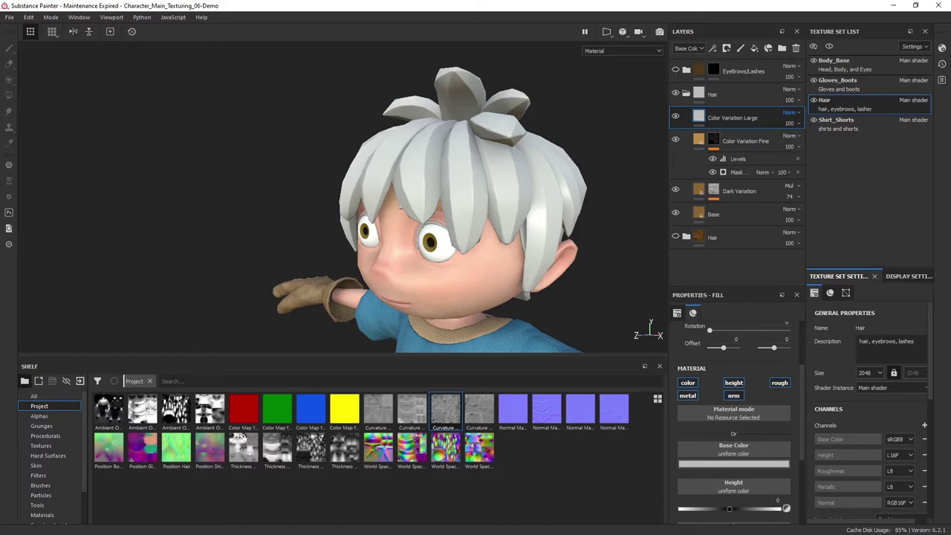
pyautogui.click(687, 395)
pyautogui.click(733, 395)
pyautogui.click(777, 384)
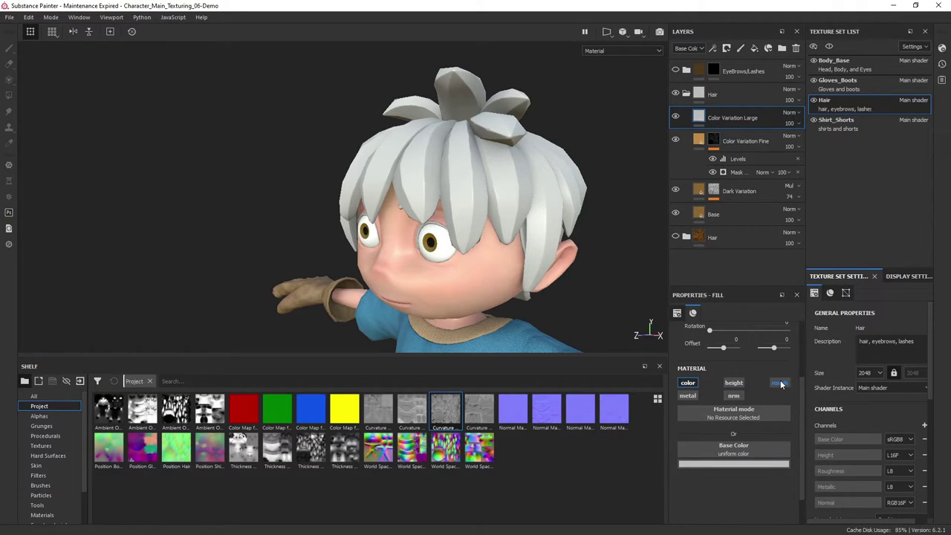
pyautogui.click(780, 384)
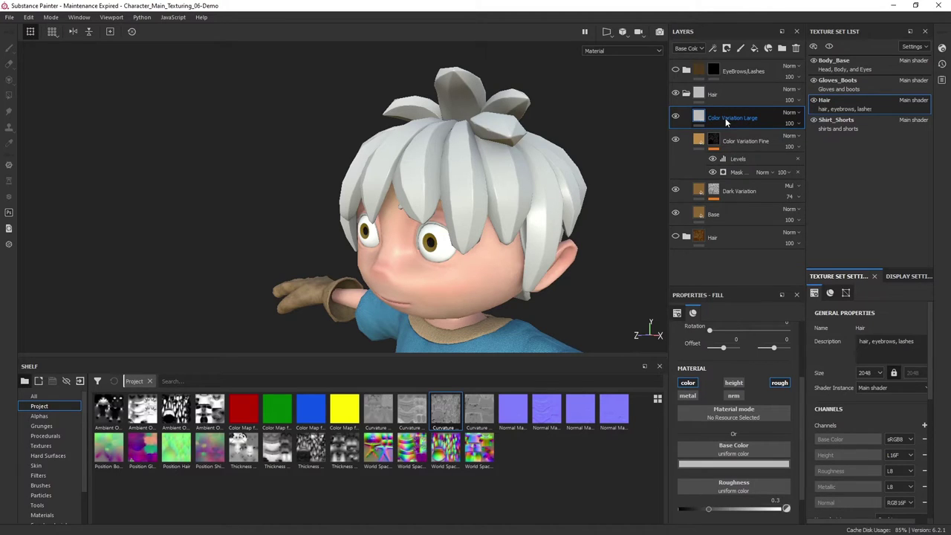
# - Give Color Variation Large a tan base colour and set its blend mode to Multiply
pyautogui.click(743, 462)
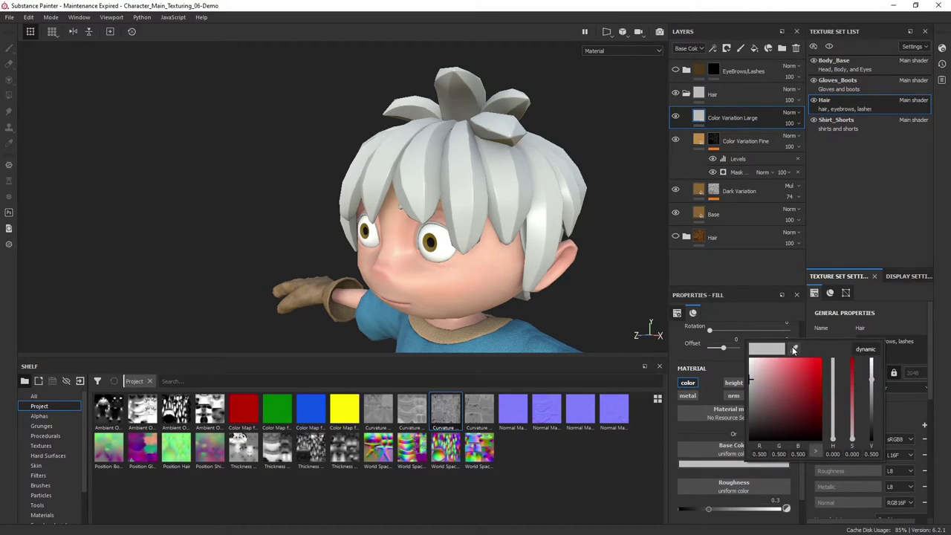
pyautogui.click(751, 360)
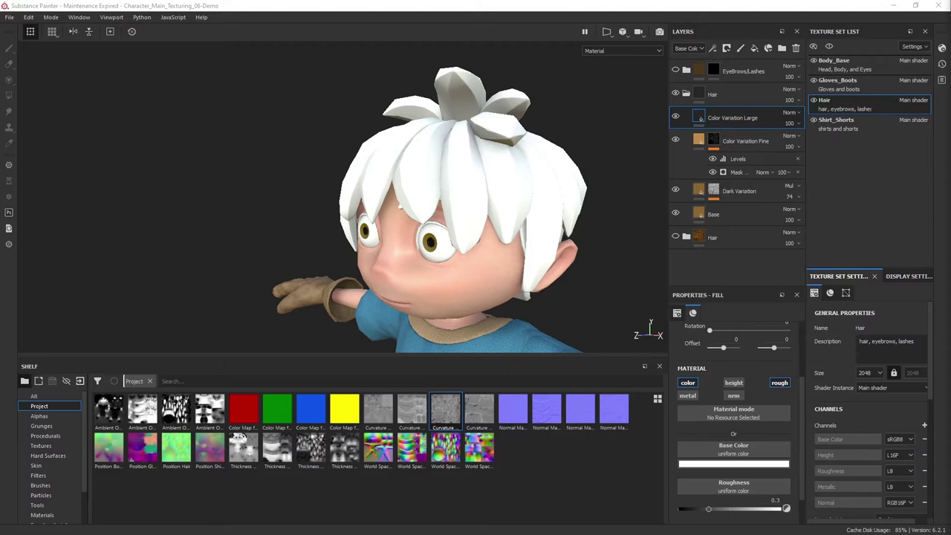
pyautogui.hotkey('ctrl', 'z')
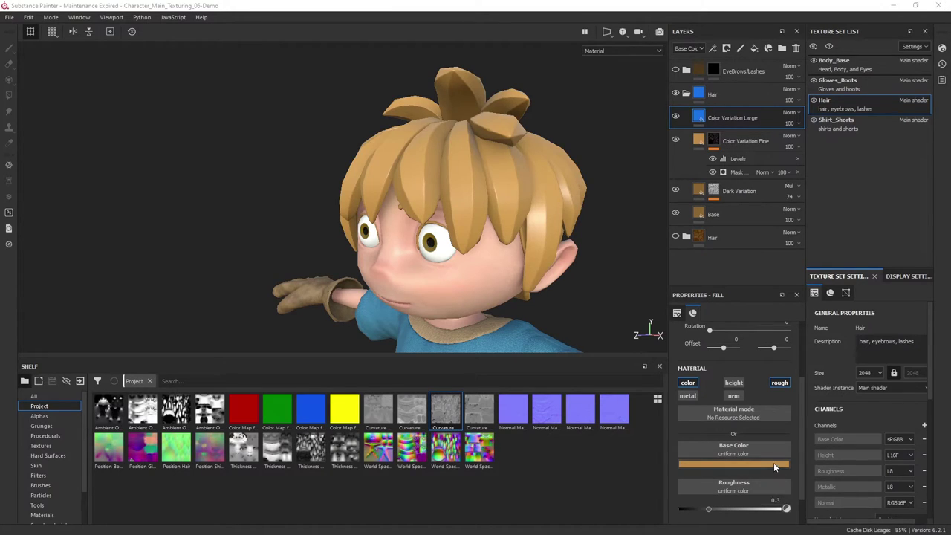
pyautogui.click(754, 463)
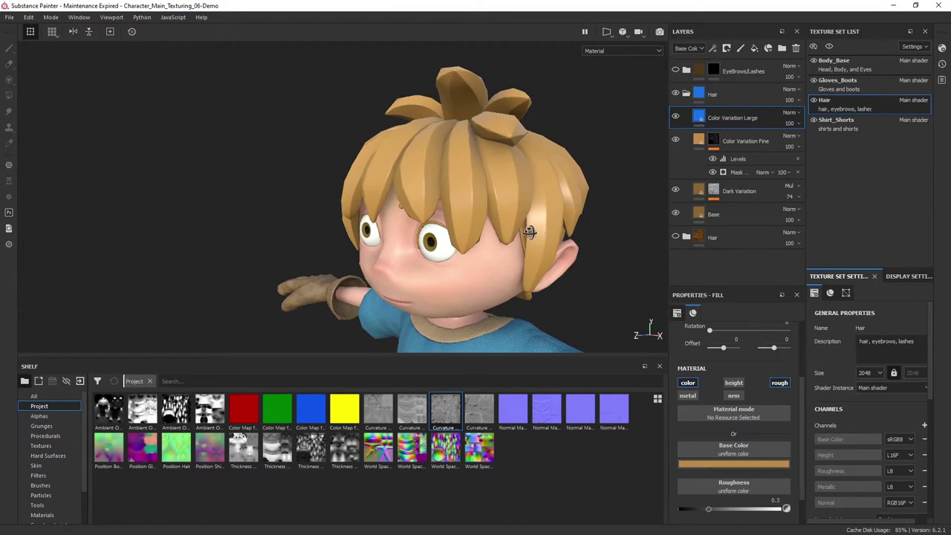
pyautogui.moveTo(483, 204)
pyautogui.keyDown('alt'); pyautogui.mouseDown()
pyautogui.moveTo(553, 229)
pyautogui.moveTo(470, 216)
pyautogui.moveTo(530, 219)
pyautogui.mouseUp(); pyautogui.keyUp('alt')
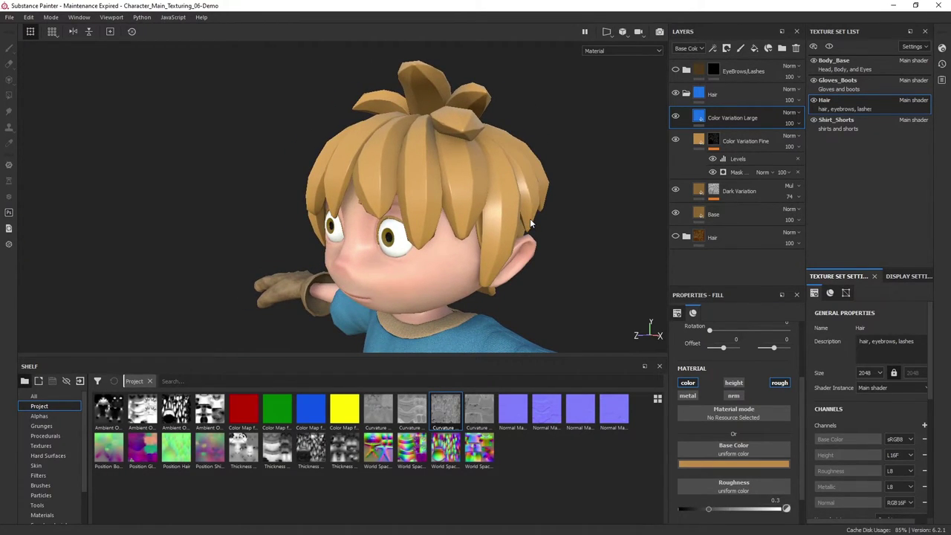
pyautogui.click(793, 113)
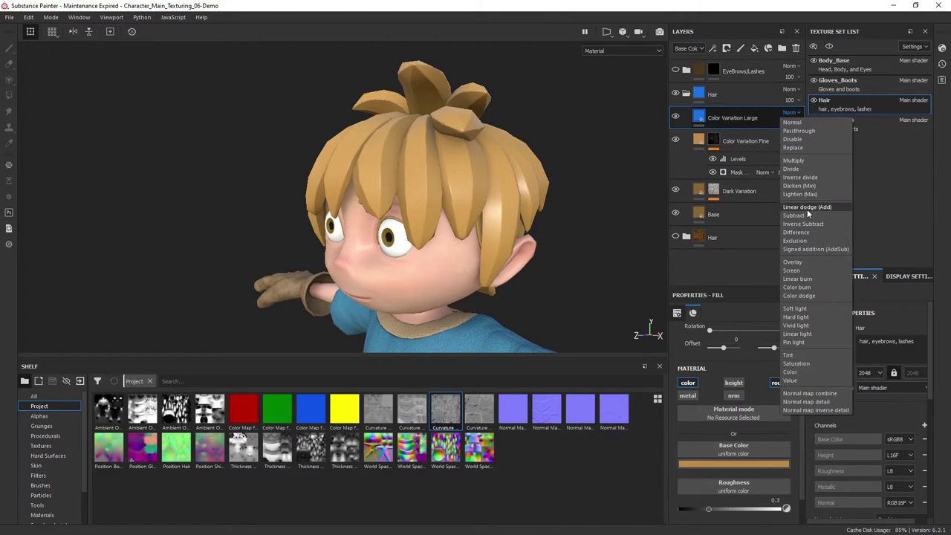
pyautogui.click(794, 161)
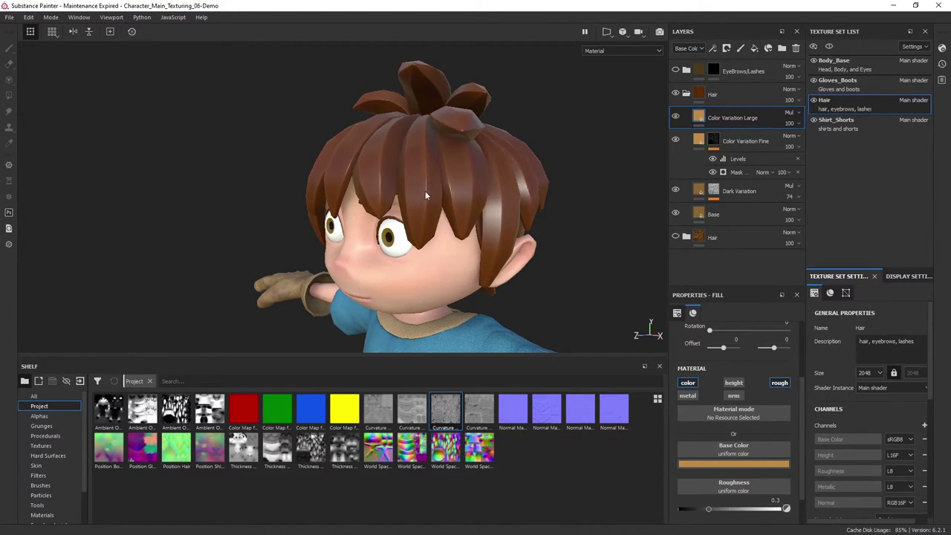
pyautogui.moveTo(425, 191)
pyautogui.keyDown('alt'); pyautogui.mouseDown()
pyautogui.moveTo(474, 210)
pyautogui.moveTo(457, 199)
pyautogui.mouseUp(); pyautogui.keyUp('alt')
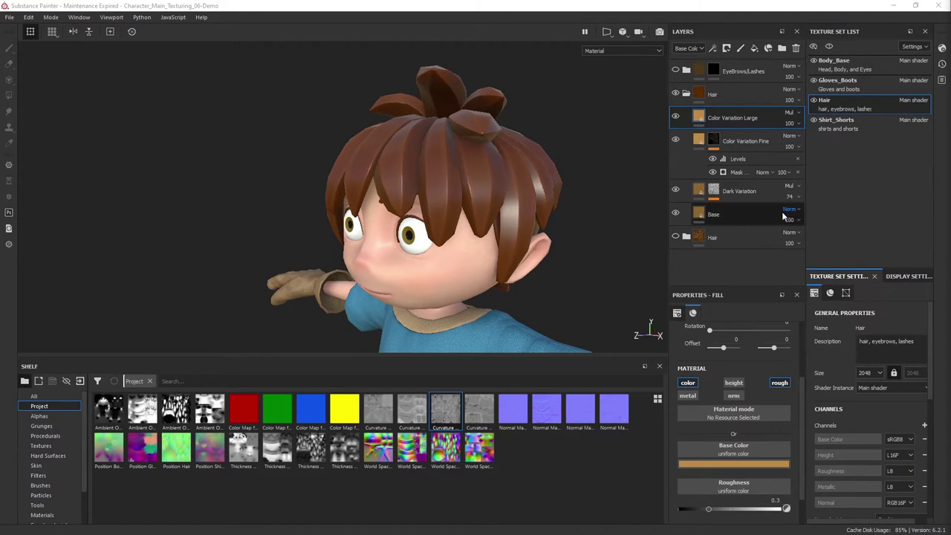
# - Add a black mask with a fill effect to Color Variation Large
pyautogui.rightClick(763, 121)
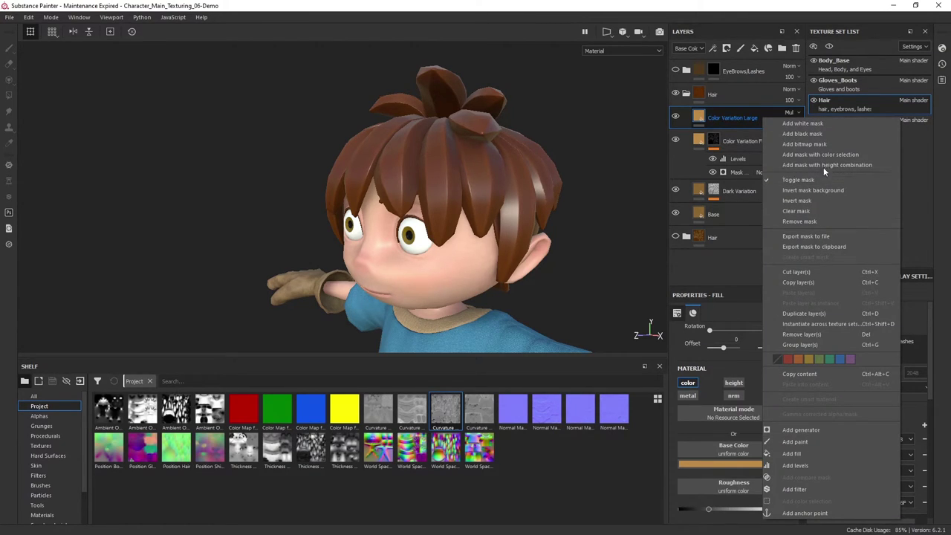
pyautogui.click(812, 136)
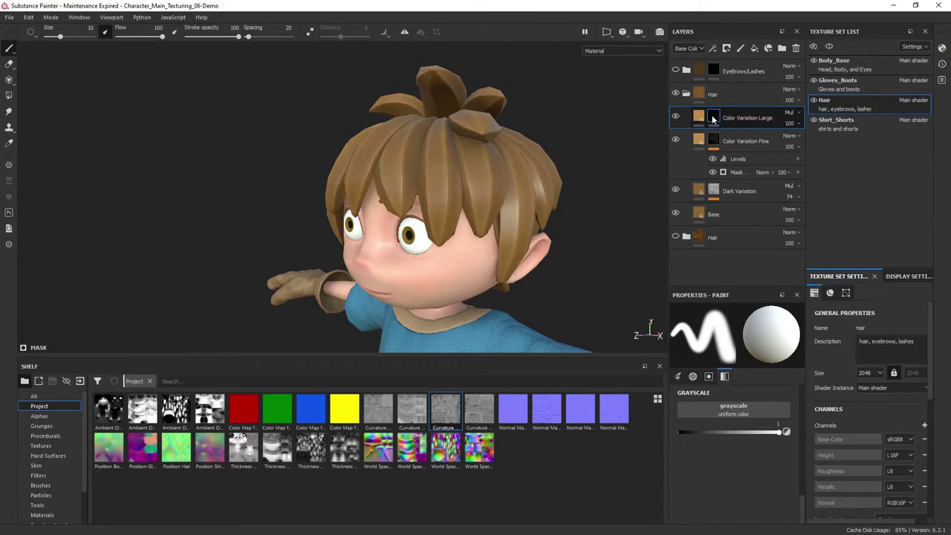
pyautogui.moveTo(713, 117)
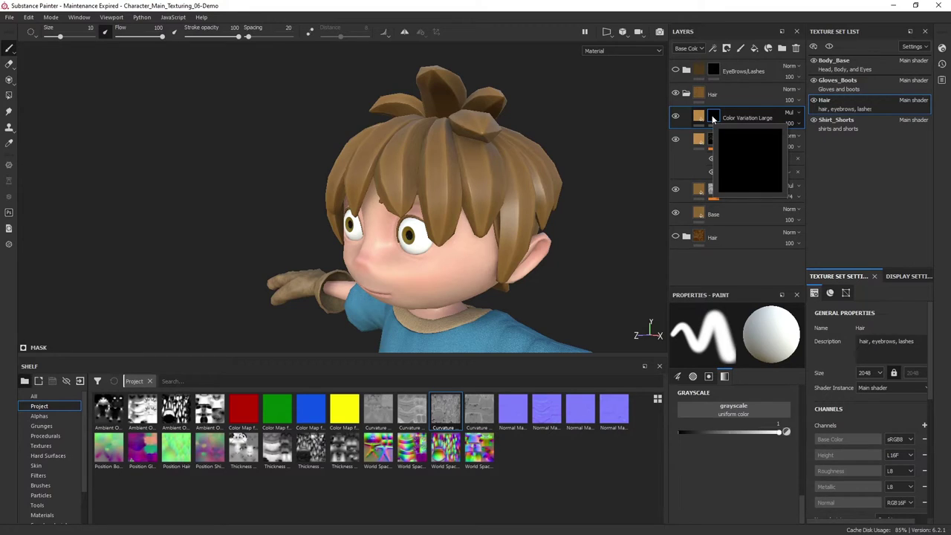
pyautogui.rightClick(711, 115)
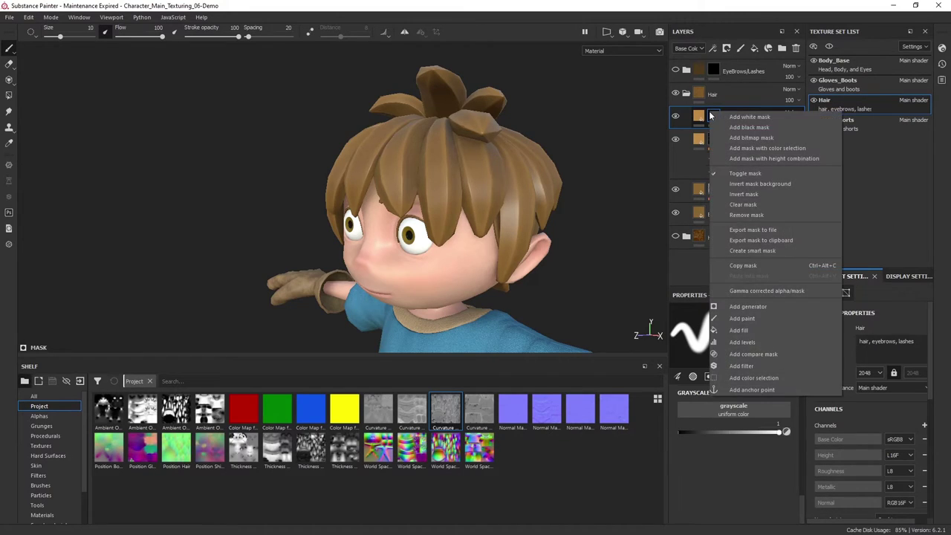
pyautogui.click(768, 331)
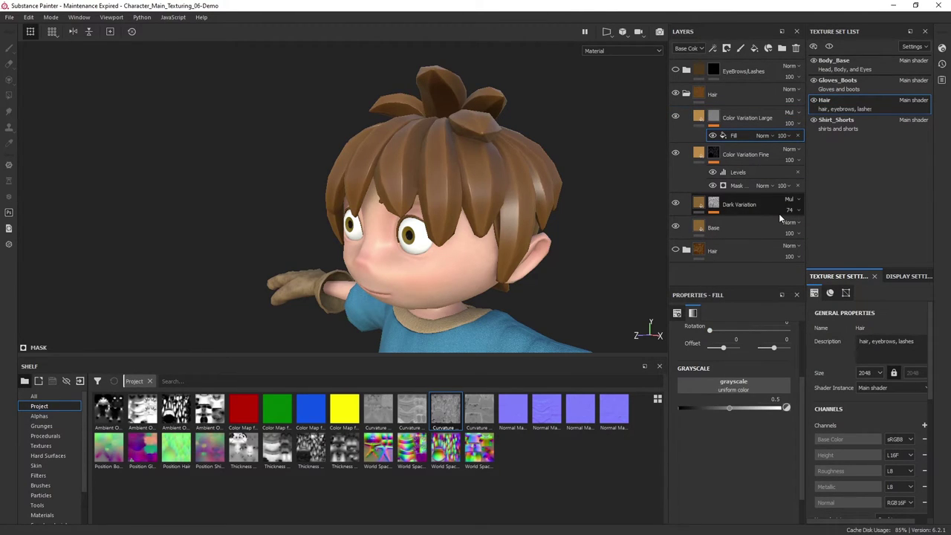
# - Use the Ambient Occlusion from Mesh Hair map as the mask fill's grayscale
pyautogui.moveTo(446, 189)
pyautogui.keyDown('alt'); pyautogui.mouseDown()
pyautogui.moveTo(481, 194)
pyautogui.moveTo(461, 215)
pyautogui.mouseUp(); pyautogui.keyUp('alt')
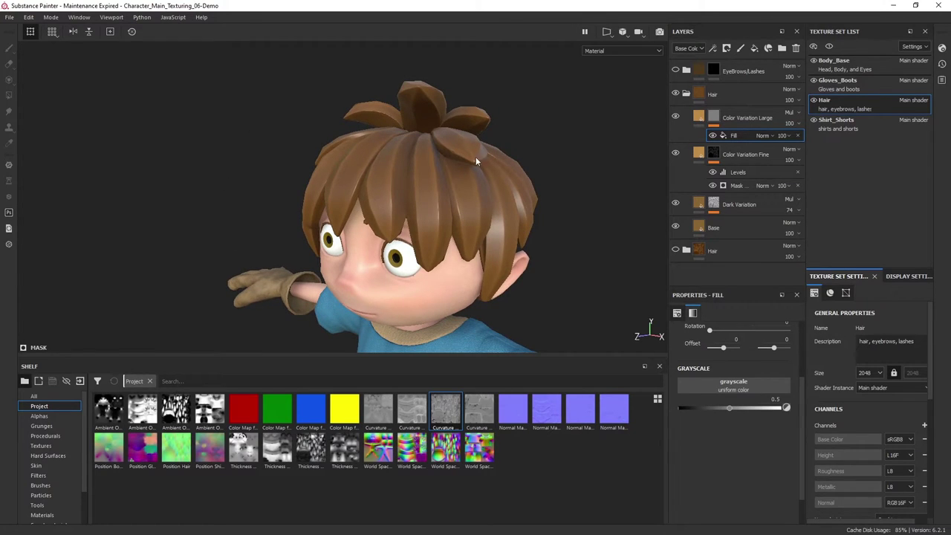
pyautogui.moveTo(476, 161)
pyautogui.keyDown('alt'); pyautogui.mouseDown()
pyautogui.moveTo(473, 174)
pyautogui.moveTo(325, 131)
pyautogui.mouseUp(); pyautogui.keyUp('alt')
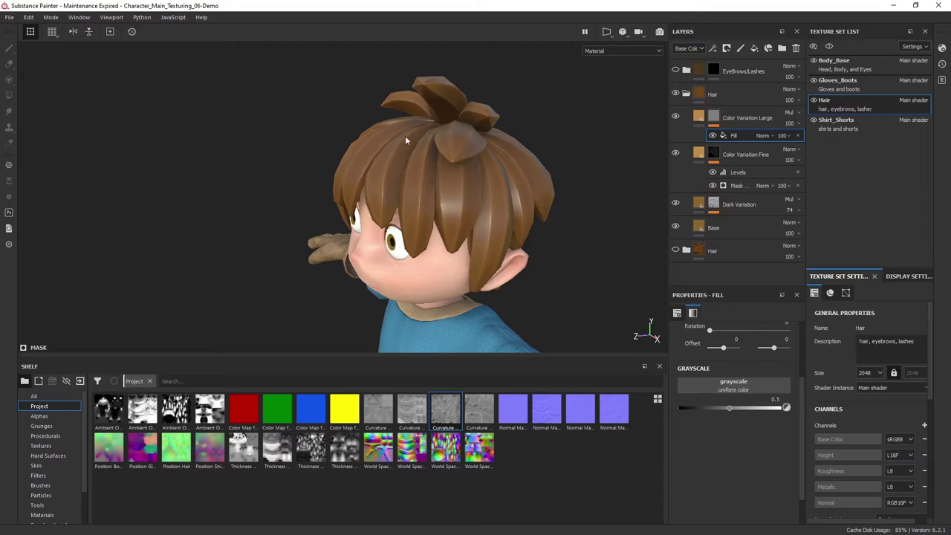
pyautogui.moveTo(495, 147)
pyautogui.keyDown('alt'); pyautogui.mouseDown()
pyautogui.moveTo(329, 143)
pyautogui.moveTo(418, 223)
pyautogui.mouseUp(); pyautogui.keyUp('alt')
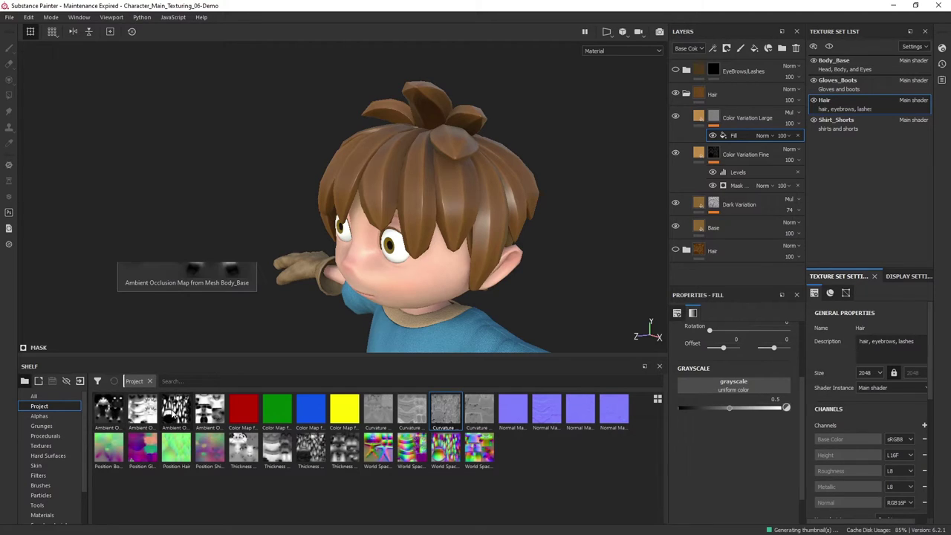
pyautogui.moveTo(176, 415)
pyautogui.mouseDown()
pyautogui.moveTo(722, 462)
pyautogui.moveTo(732, 388)
pyautogui.mouseUp()
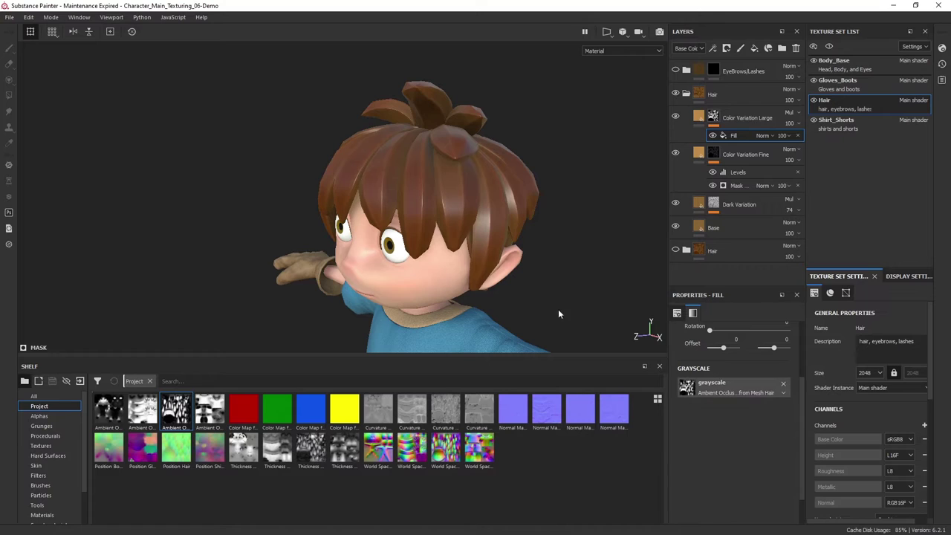
pyautogui.moveTo(558, 309)
pyautogui.keyDown('alt'); pyautogui.mouseDown()
pyautogui.moveTo(419, 246)
pyautogui.moveTo(449, 227)
pyautogui.moveTo(569, 215)
pyautogui.moveTo(543, 231)
pyautogui.moveTo(432, 217)
pyautogui.mouseUp(); pyautogui.keyUp('alt')
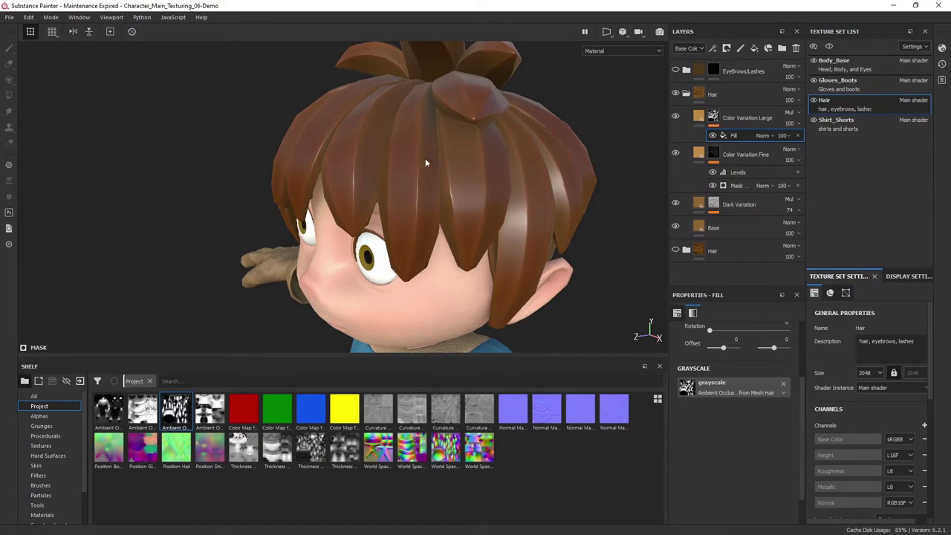
pyautogui.moveTo(425, 160)
pyautogui.keyDown('alt'); pyautogui.mouseDown()
pyautogui.moveTo(490, 174)
pyautogui.moveTo(465, 174)
pyautogui.moveTo(482, 195)
pyautogui.moveTo(458, 212)
pyautogui.moveTo(475, 208)
pyautogui.moveTo(457, 214)
pyautogui.moveTo(454, 124)
pyautogui.mouseUp(); pyautogui.keyUp('alt')
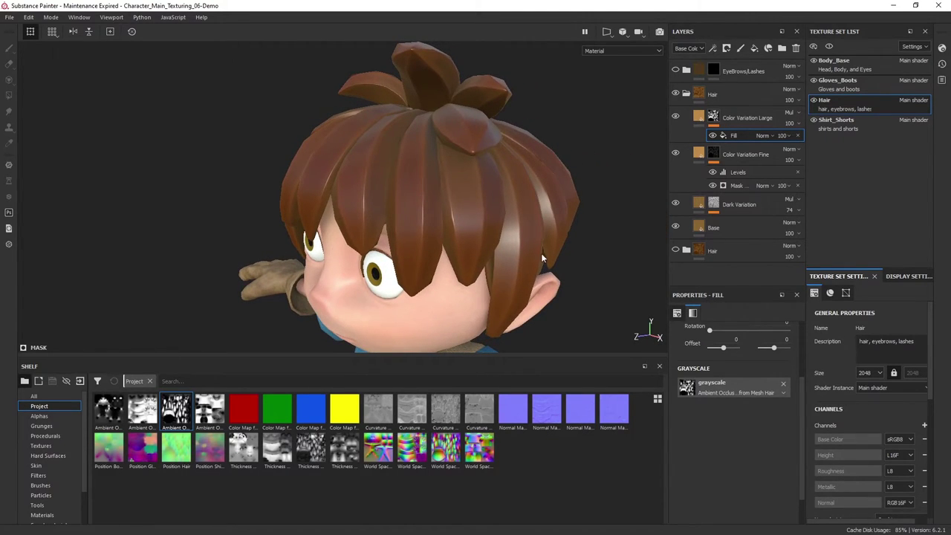
# - Add an inverted Levels adjustment to the Color Variation Large mask
pyautogui.click(714, 117)
pyautogui.rightClick(713, 118)
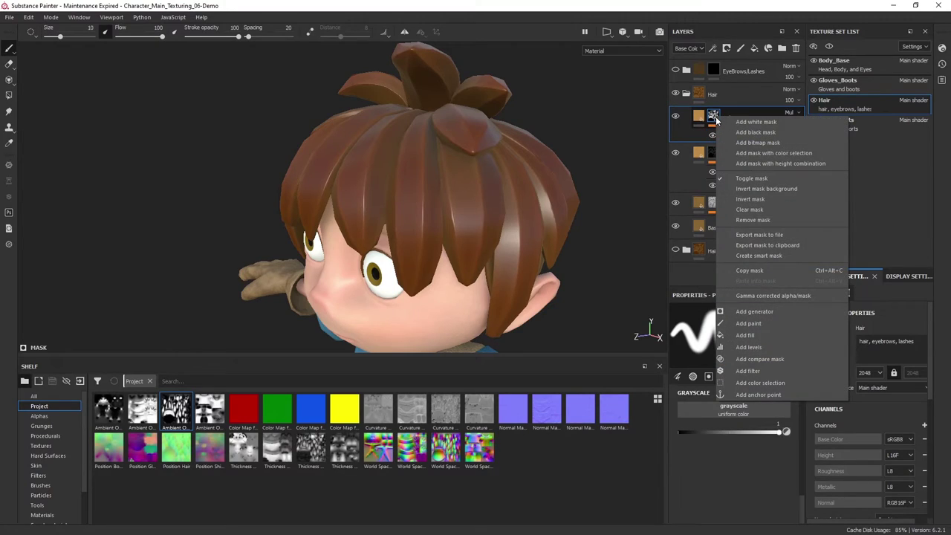
pyautogui.click(748, 347)
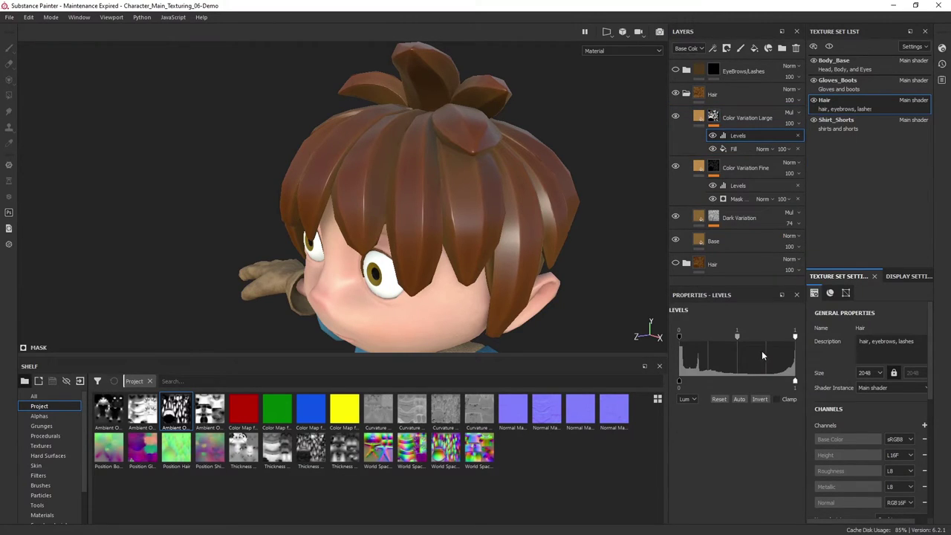
pyautogui.click(764, 399)
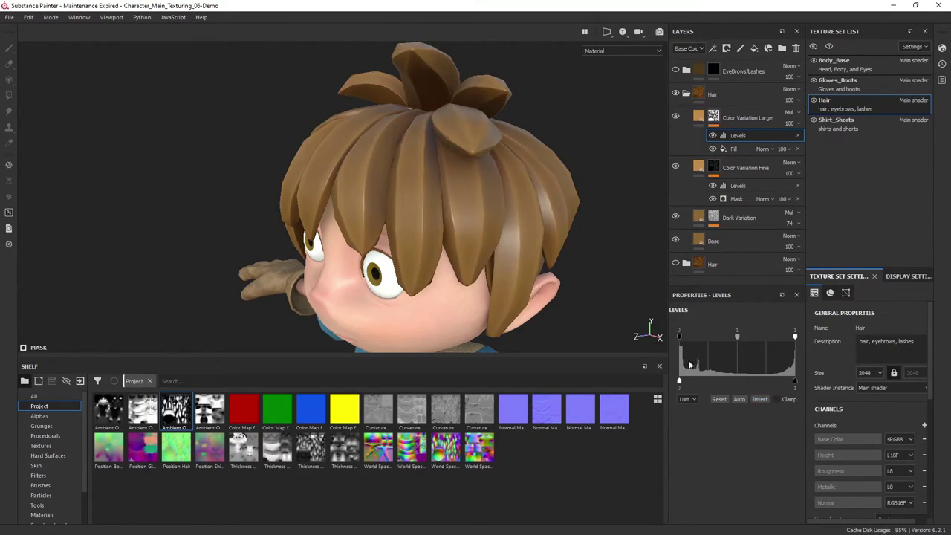
pyautogui.moveTo(371, 238)
pyautogui.keyDown('alt'); pyautogui.mouseDown()
pyautogui.moveTo(425, 240)
pyautogui.moveTo(505, 212)
pyautogui.mouseUp(); pyautogui.keyUp('alt')
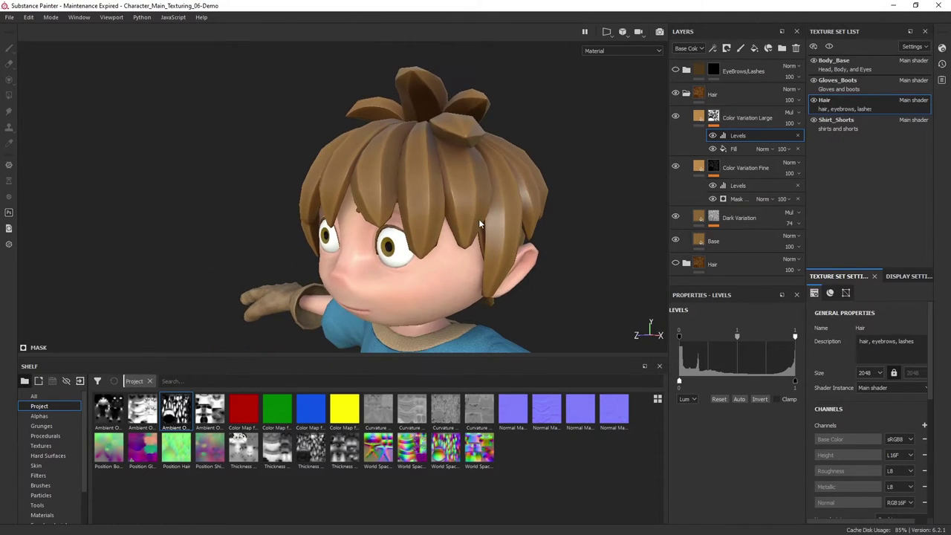
# - Toggle Color Variation Large on and off from several angles to compare the hair shading
pyautogui.click(675, 116)
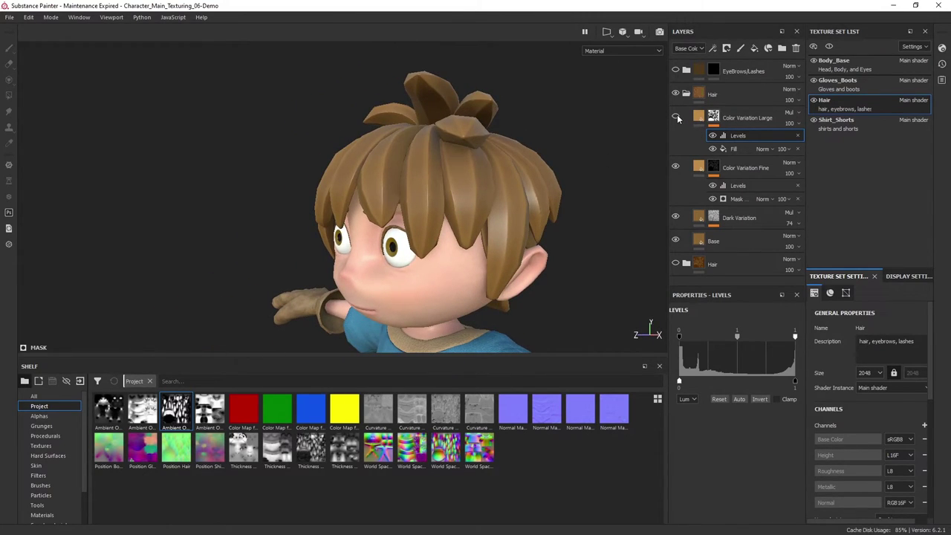
pyautogui.click(675, 116)
pyautogui.click(675, 117)
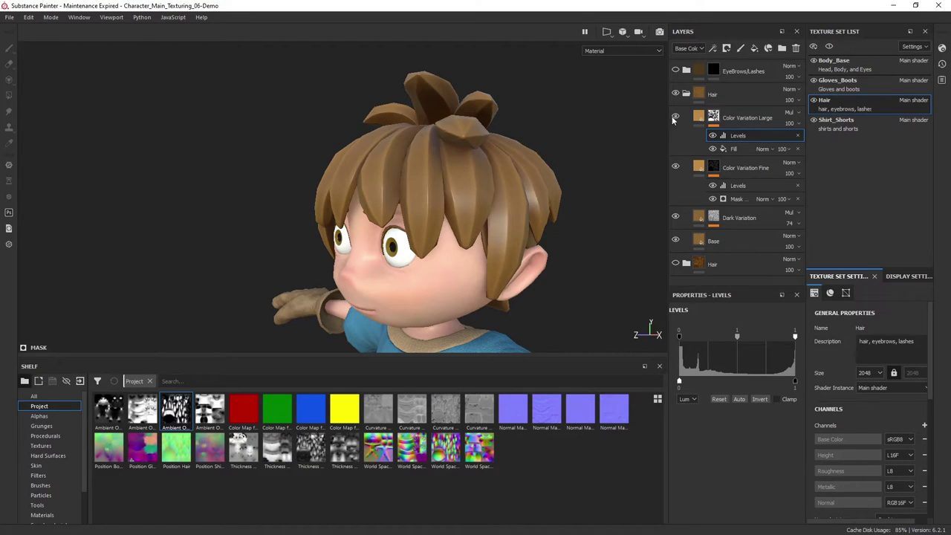
pyautogui.keyDown('alt'); pyautogui.moveTo(506, 163); pyautogui.dragTo(425, 149); pyautogui.keyUp('alt')
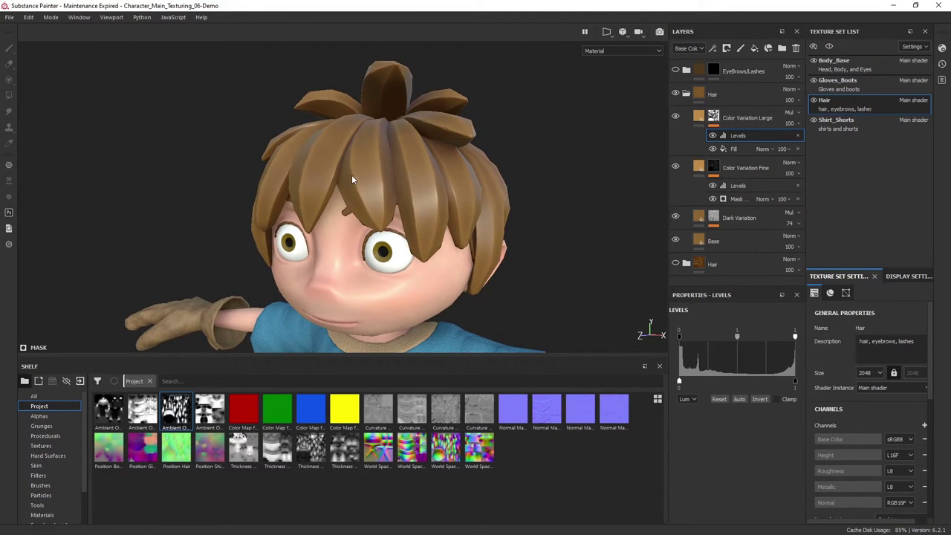
pyautogui.keyDown('alt'); pyautogui.moveTo(352, 178); pyautogui.dragTo(434, 139); pyautogui.keyUp('alt')
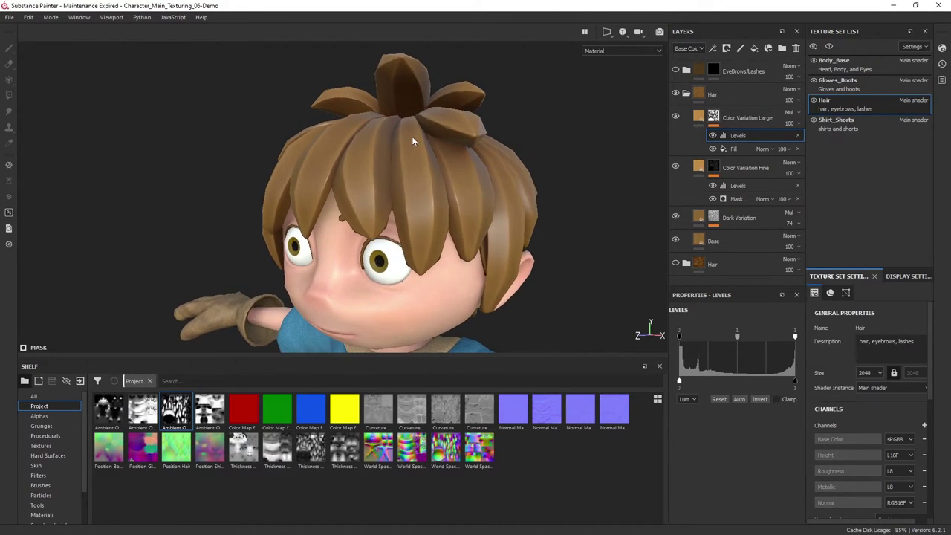
pyautogui.moveTo(441, 184)
pyautogui.keyDown('alt'); pyautogui.mouseDown()
pyautogui.moveTo(468, 214)
pyautogui.moveTo(570, 196)
pyautogui.moveTo(450, 215)
pyautogui.mouseUp(); pyautogui.keyUp('alt')
pyautogui.click(675, 168)
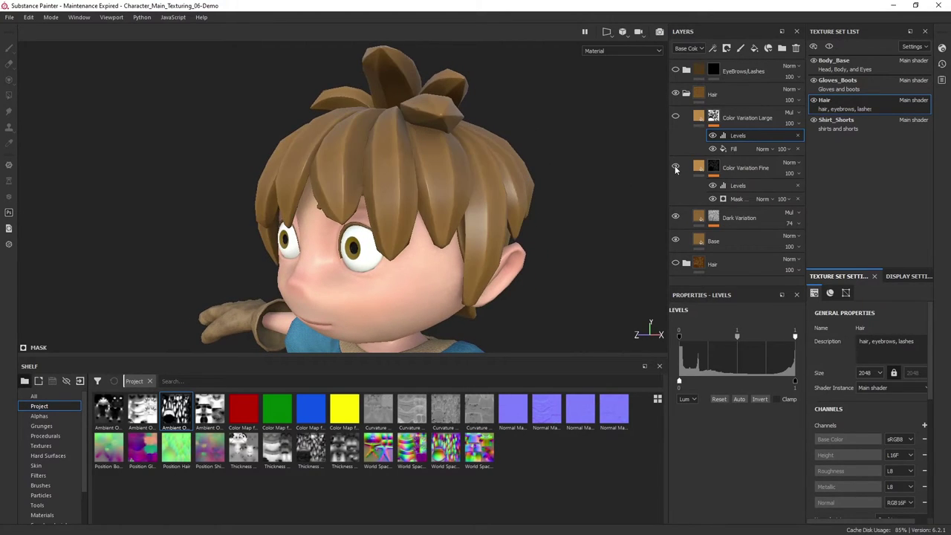
pyautogui.click(675, 116)
pyautogui.keyDown('alt'); pyautogui.moveTo(552, 159); pyautogui.dragTo(438, 202); pyautogui.keyUp('alt')
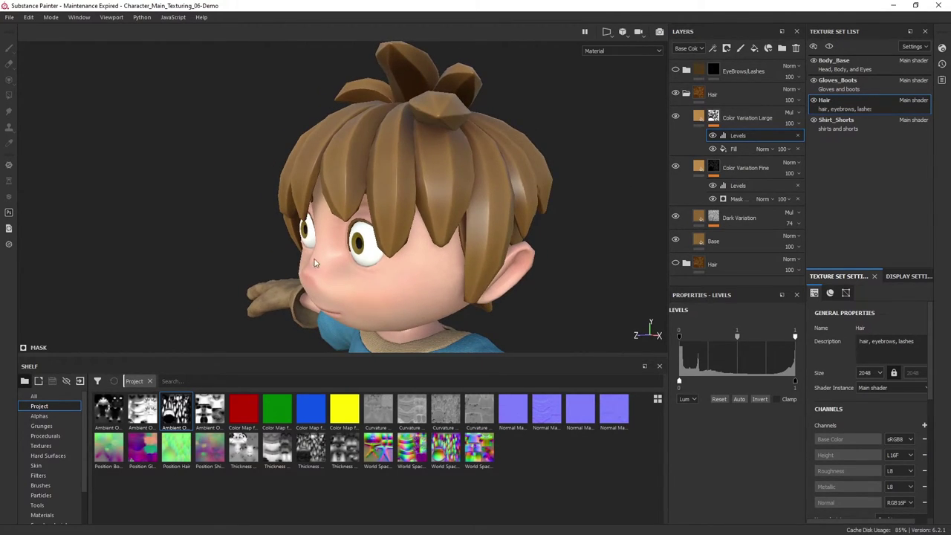
pyautogui.moveTo(313, 262)
pyautogui.keyDown('alt'); pyautogui.mouseDown()
pyautogui.moveTo(466, 205)
pyautogui.moveTo(437, 190)
pyautogui.moveTo(483, 201)
pyautogui.moveTo(456, 198)
pyautogui.mouseUp(); pyautogui.keyUp('alt')
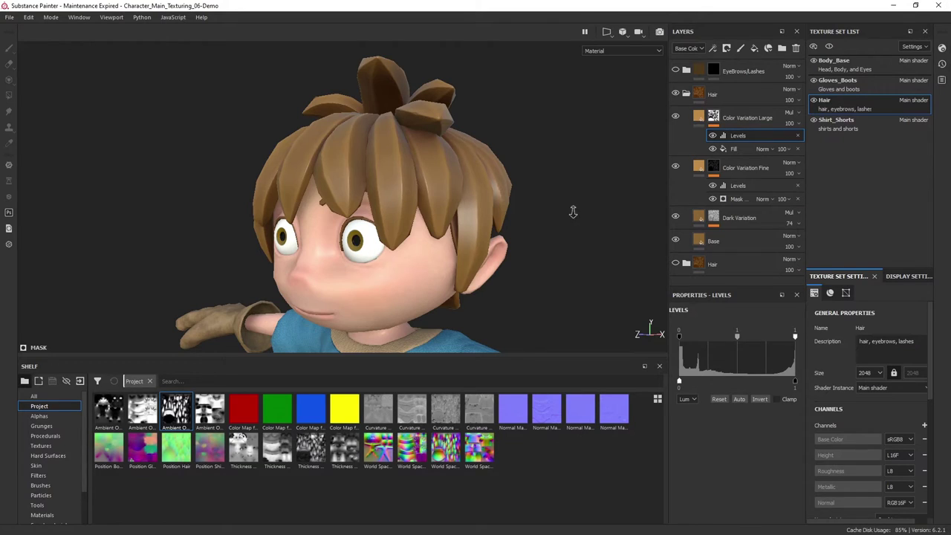
pyautogui.moveTo(572, 213)
pyautogui.keyDown('alt'); pyautogui.mouseDown()
pyautogui.moveTo(503, 221)
pyautogui.moveTo(487, 244)
pyautogui.moveTo(471, 228)
pyautogui.mouseUp(); pyautogui.keyUp('alt')
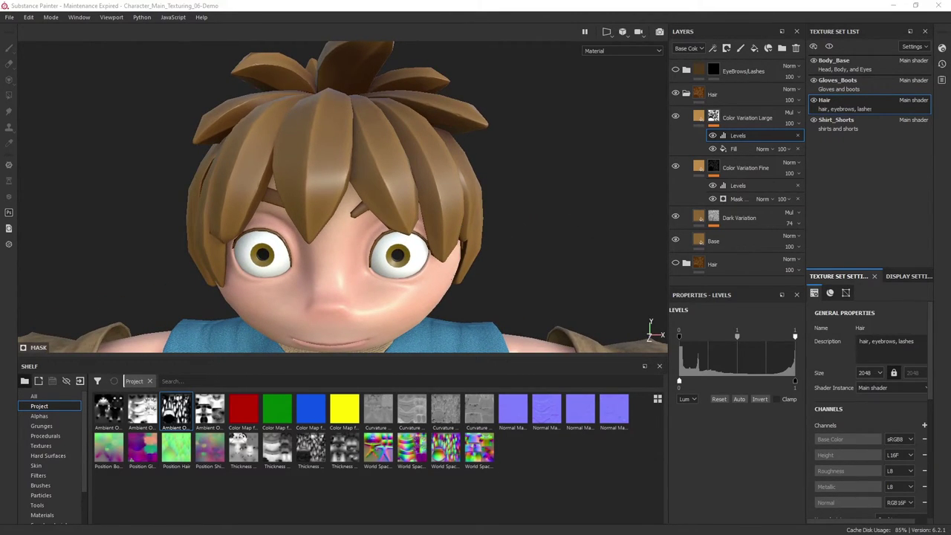
pyautogui.moveTo(585, 269)
pyautogui.keyDown('alt'); pyautogui.mouseDown()
pyautogui.moveTo(396, 251)
pyautogui.moveTo(429, 272)
pyautogui.moveTo(439, 230)
pyautogui.mouseUp(); pyautogui.keyUp('alt')
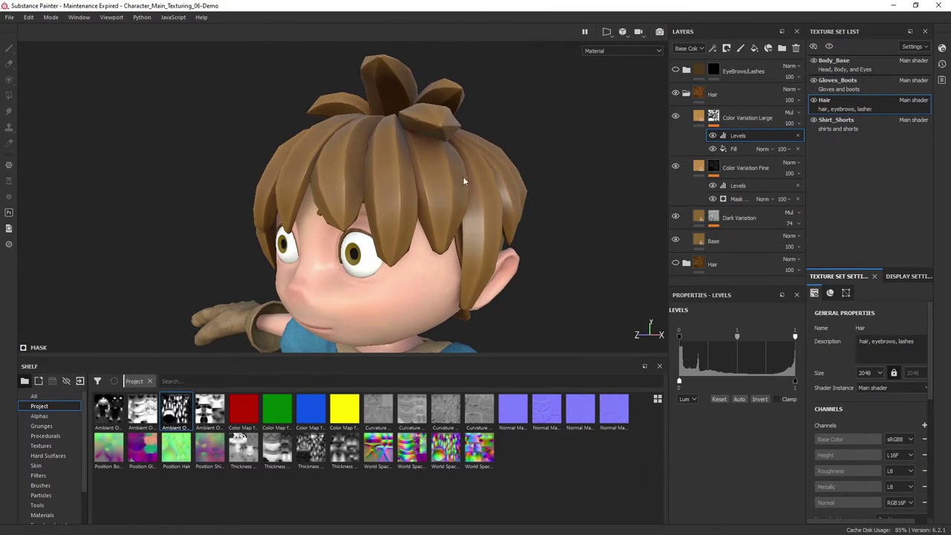
pyautogui.moveTo(462, 181)
pyautogui.keyDown('alt'); pyautogui.mouseDown()
pyautogui.moveTo(349, 187)
pyautogui.moveTo(475, 179)
pyautogui.moveTo(559, 153)
pyautogui.moveTo(539, 156)
pyautogui.moveTo(528, 147)
pyautogui.mouseUp(); pyautogui.keyUp('alt')
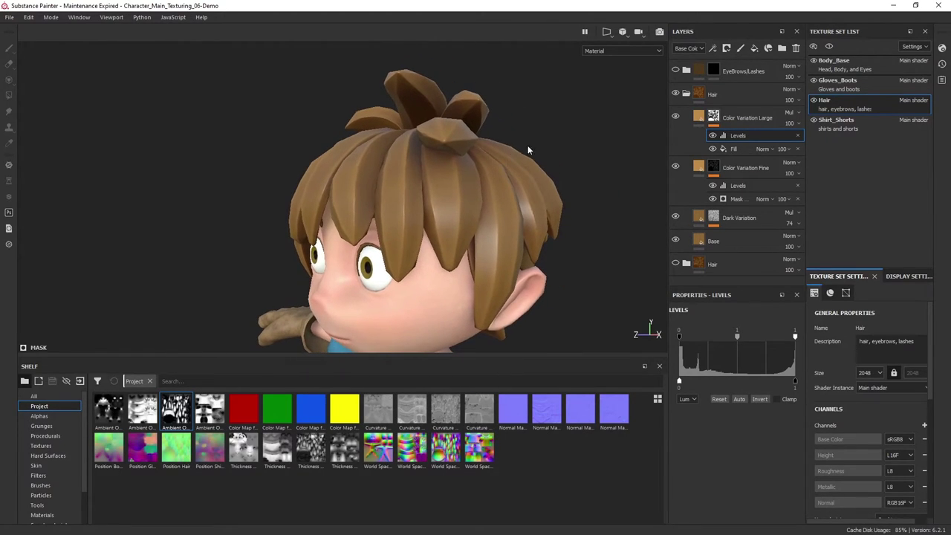
pyautogui.keyDown('alt'); pyautogui.moveTo(512, 204); pyautogui.dragTo(387, 197); pyautogui.keyUp('alt')
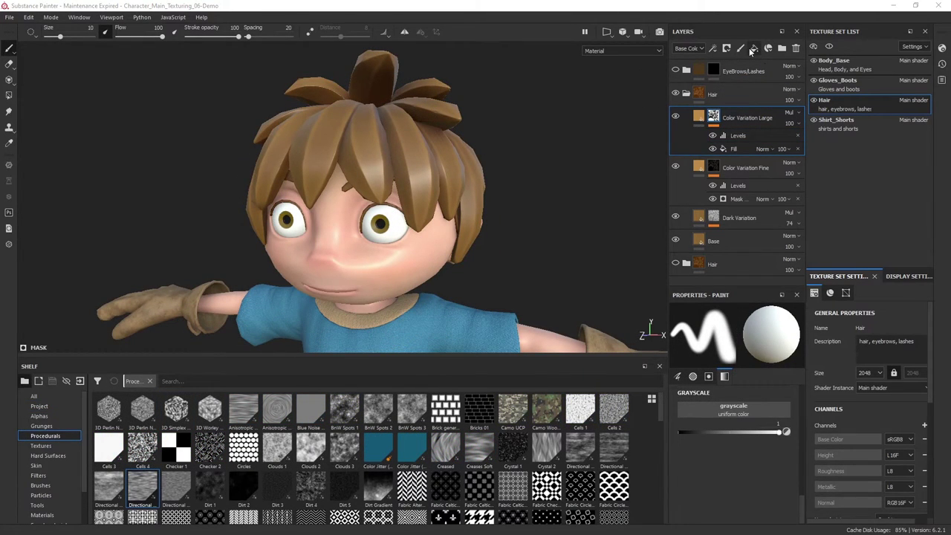
# - Add a new fill layer named Height on top of the hair stack
pyautogui.click(755, 51)
pyautogui.doubleClick(719, 118)
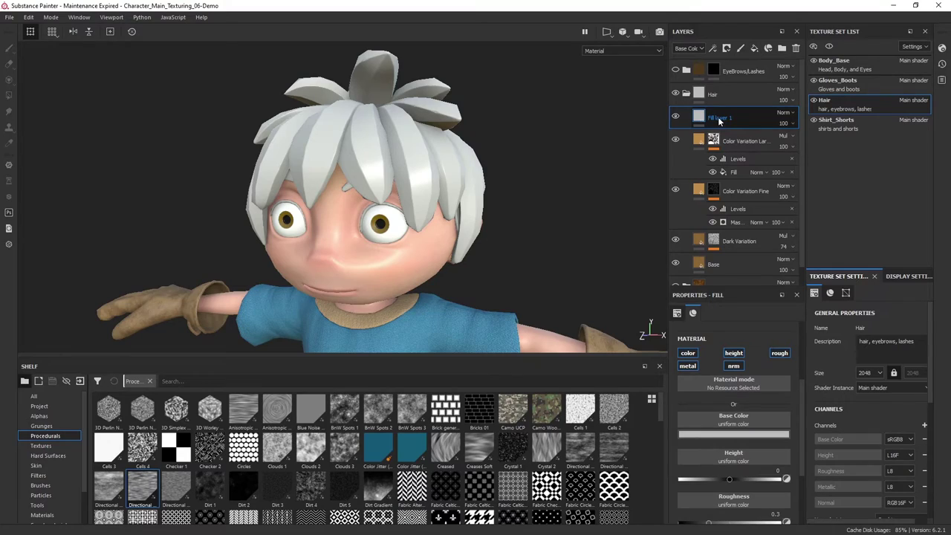
pyautogui.write('Heig')
pyautogui.write('ht')
pyautogui.press('Return')
pyautogui.keyDown('alt'); pyautogui.moveTo(381, 165); pyautogui.dragTo(456, 197); pyautogui.keyUp('alt')
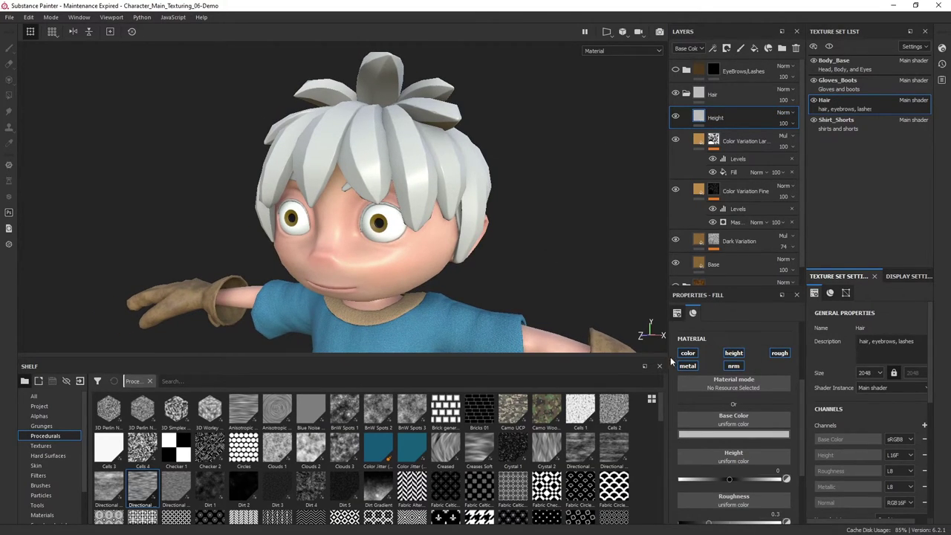
# - Limit the Height layer to the height channel with a value of -0.1
pyautogui.click(733, 353)
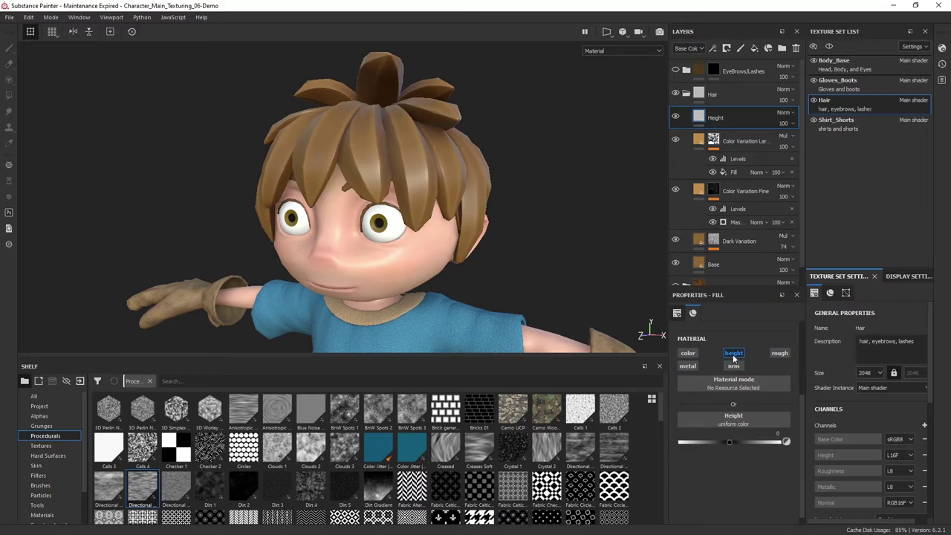
pyautogui.moveTo(321, 190)
pyautogui.keyDown('alt'); pyautogui.mouseDown()
pyautogui.moveTo(340, 223)
pyautogui.moveTo(295, 225)
pyautogui.moveTo(540, 240)
pyautogui.mouseUp(); pyautogui.keyUp('alt')
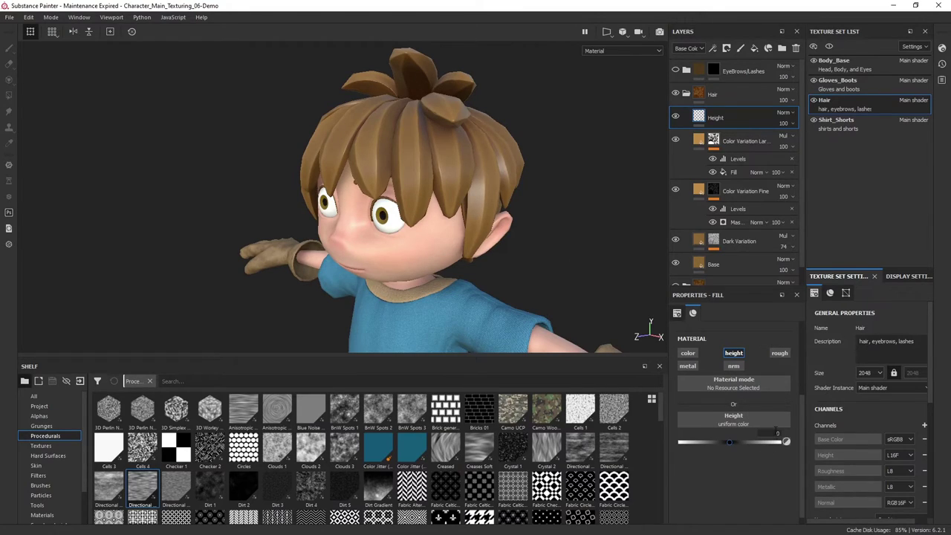
pyautogui.press('BackSpace')
pyautogui.write('-0.1')
pyautogui.press('Return')
# - Add a black mask holding a fill effect to the Height layer, showing the Procedurals shelf
pyautogui.rightClick(752, 119)
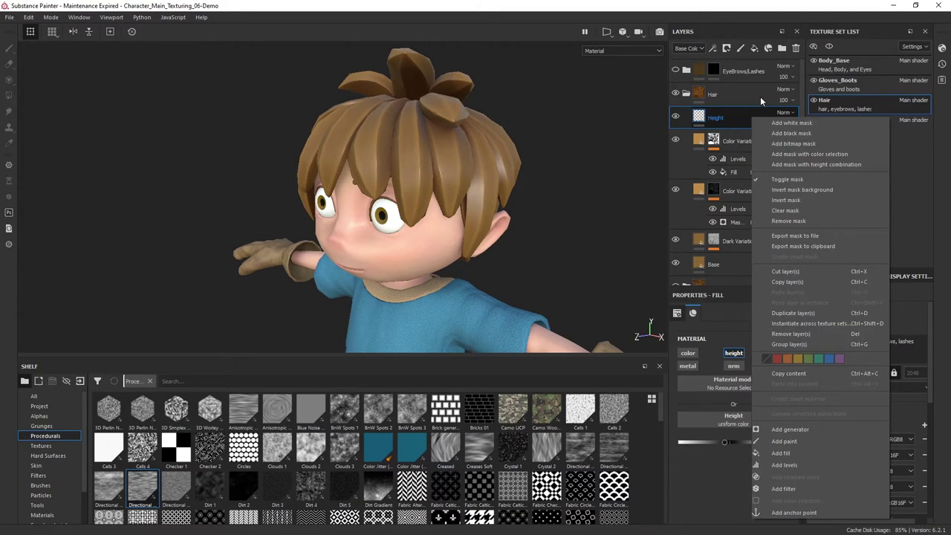
pyautogui.click(791, 133)
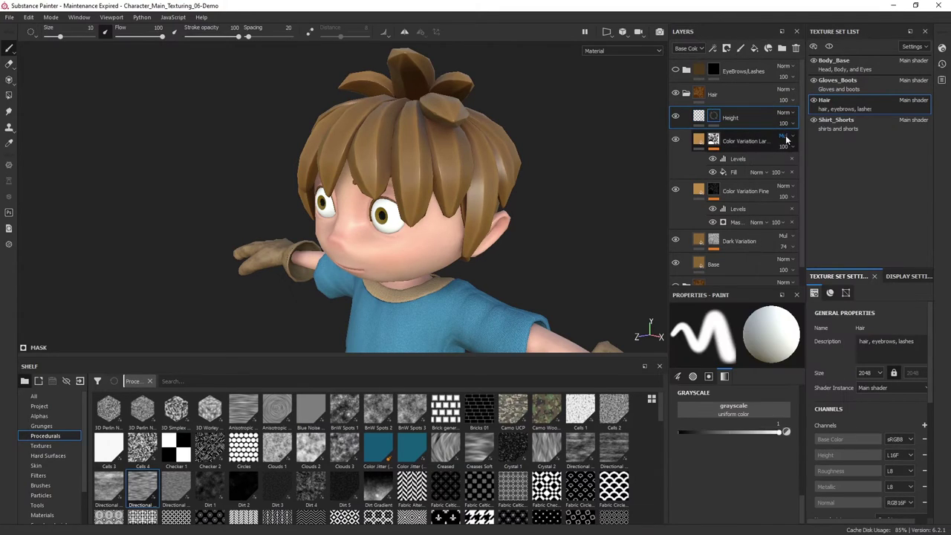
pyautogui.rightClick(714, 119)
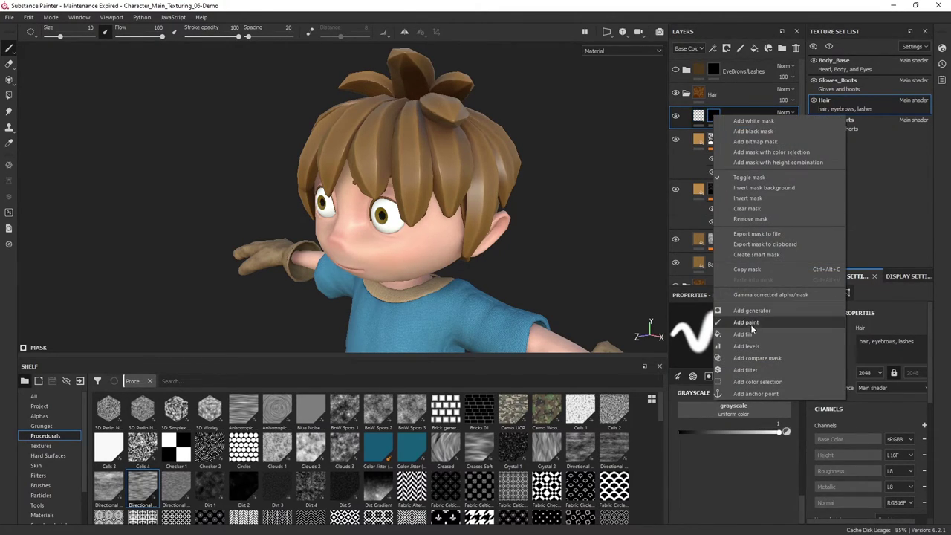
pyautogui.click(743, 333)
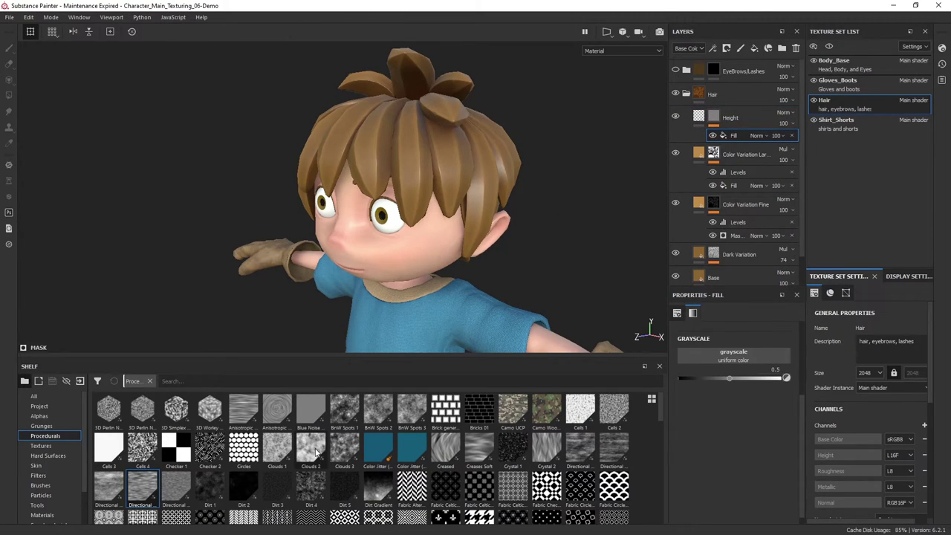
pyautogui.click(47, 437)
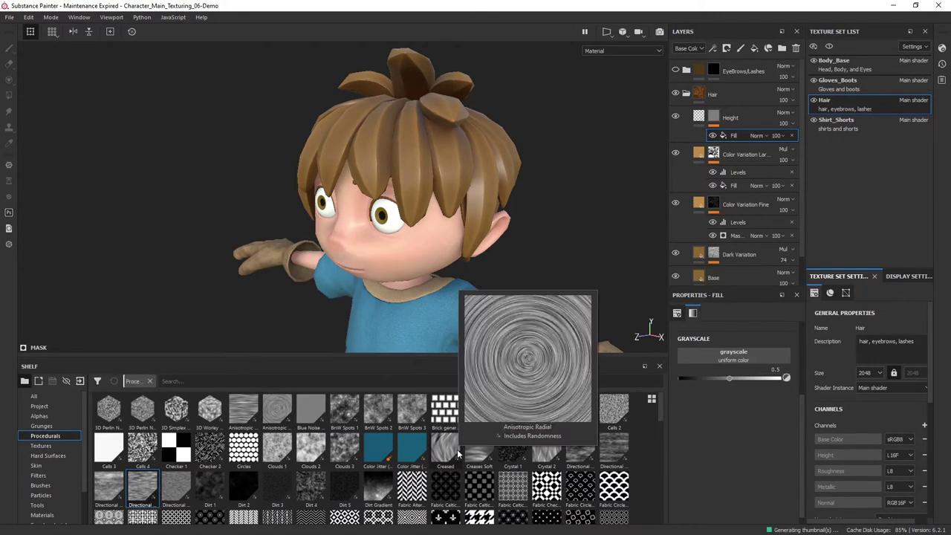
pyautogui.moveTo(445, 448)
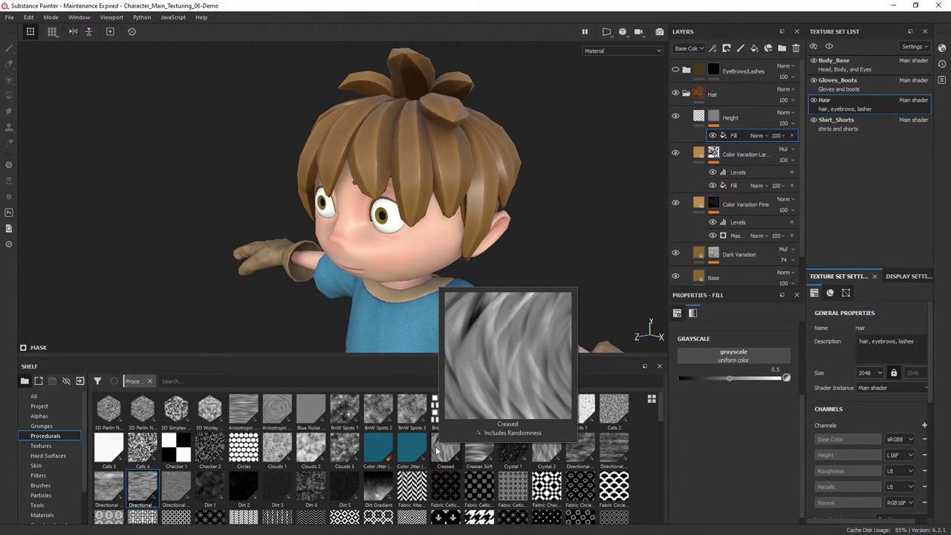
# - Drop the Creased procedural into the Height mask fill's grayscale slot and review the hair
pyautogui.moveTo(437, 451); pyautogui.dragTo(722, 359)
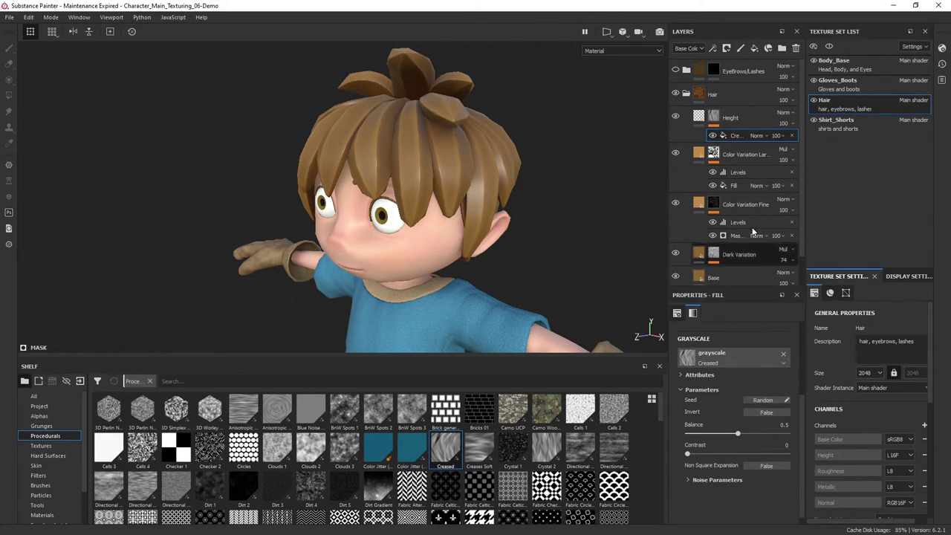
pyautogui.keyDown('alt'); pyautogui.moveTo(475, 222); pyautogui.dragTo(436, 228); pyautogui.keyUp('alt')
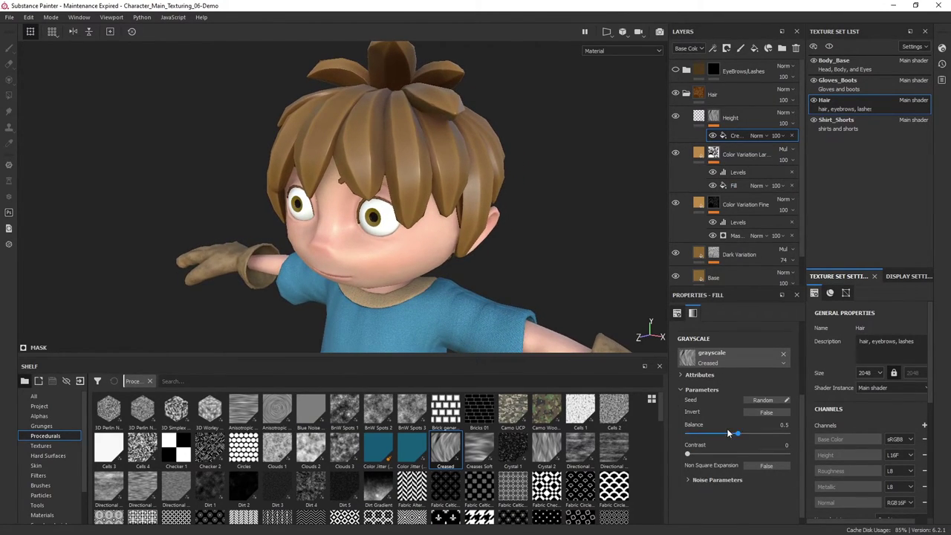
pyautogui.scroll(3, 736, 401)
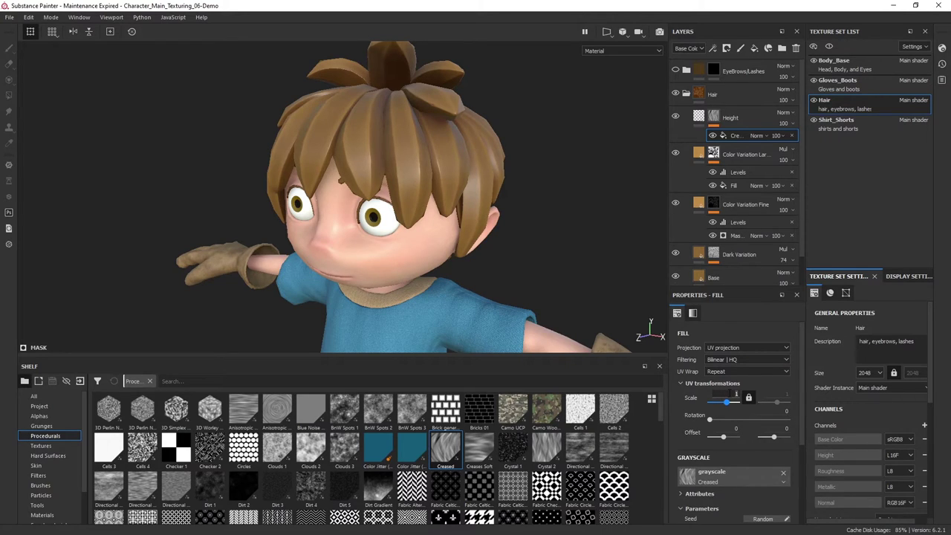
pyautogui.moveTo(411, 260)
pyautogui.keyDown('alt'); pyautogui.mouseDown()
pyautogui.moveTo(583, 246)
pyautogui.moveTo(384, 264)
pyautogui.mouseUp(); pyautogui.keyUp('alt')
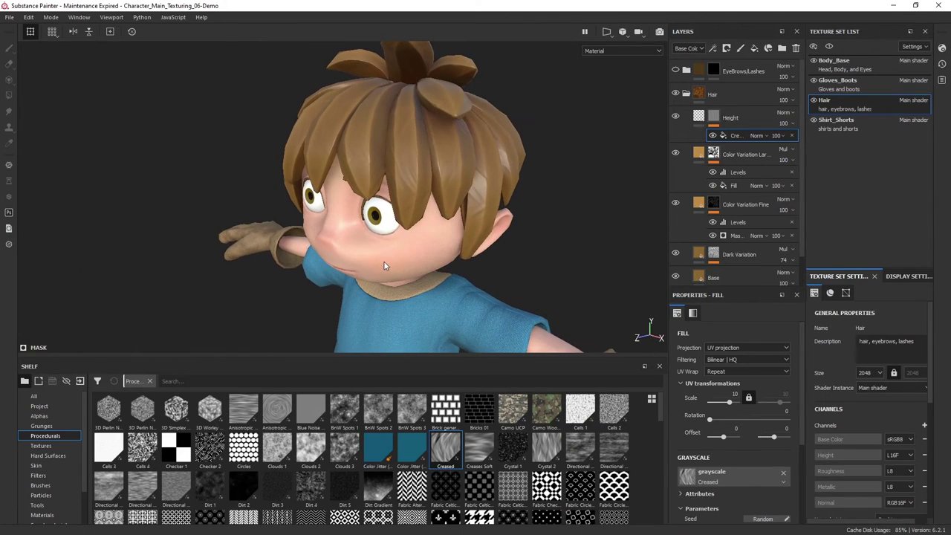
pyautogui.keyDown('alt'); pyautogui.moveTo(392, 190); pyautogui.dragTo(371, 232); pyautogui.keyUp('alt')
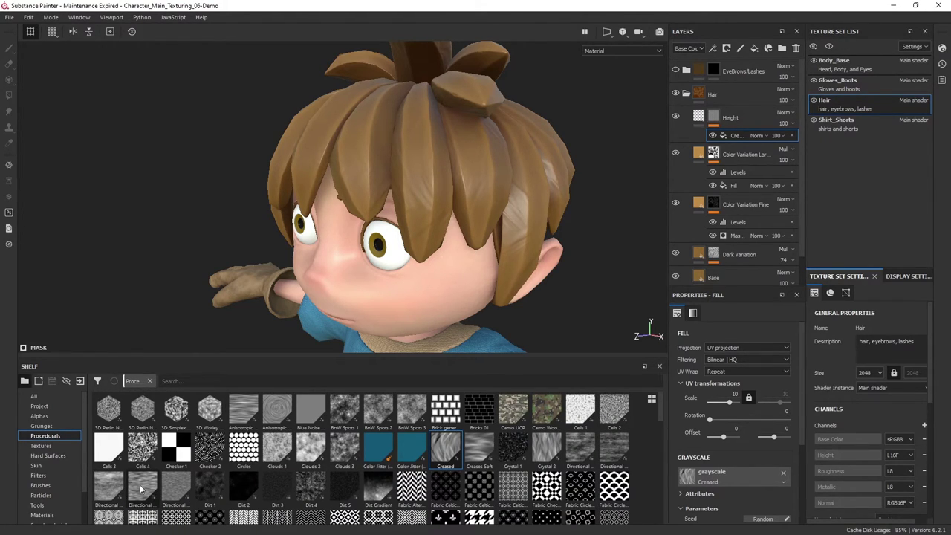
# - Switch the height pattern to Directional Noise 4, rotated 90 degrees and scaled 5 by 10
pyautogui.moveTo(142, 488)
pyautogui.moveTo(140, 488); pyautogui.dragTo(727, 476)
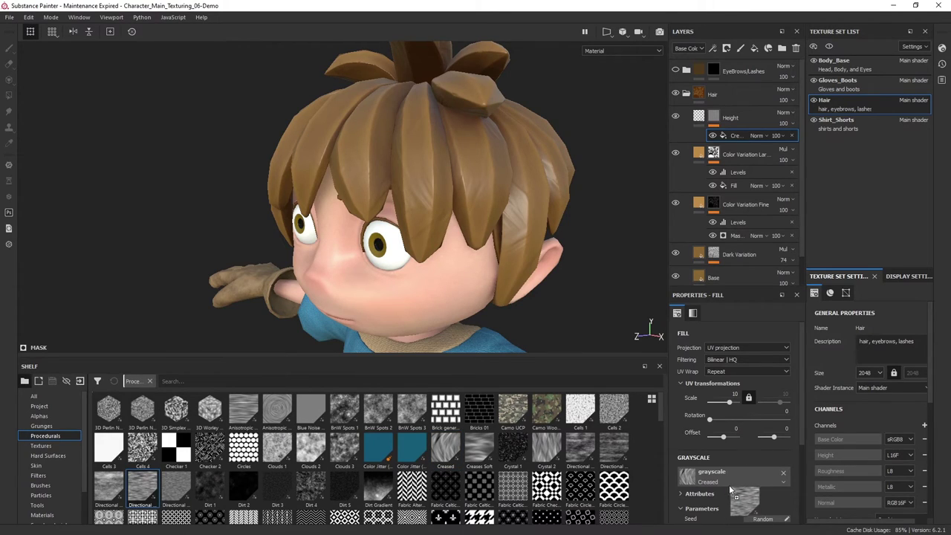
pyautogui.keyDown('alt'); pyautogui.moveTo(399, 262); pyautogui.dragTo(410, 251); pyautogui.keyUp('alt')
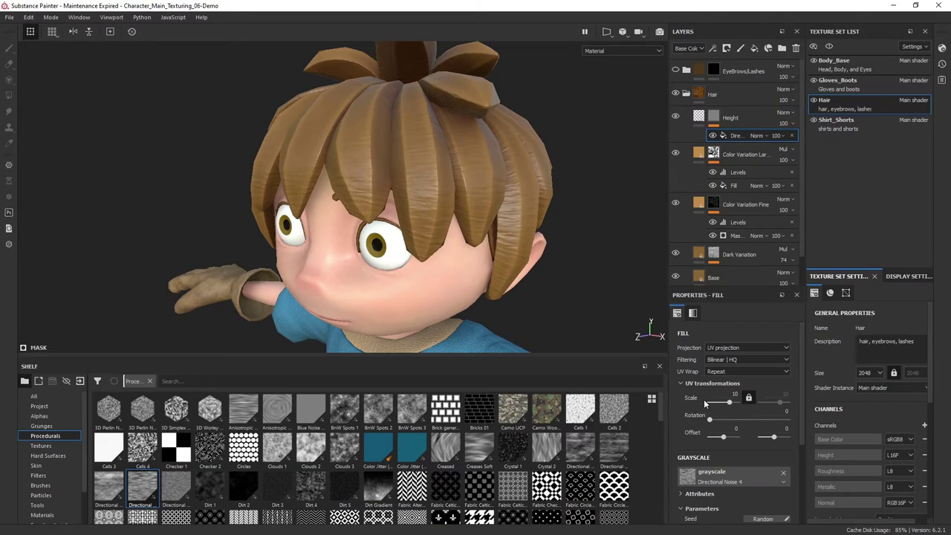
pyautogui.click(776, 411)
pyautogui.write('90')
pyautogui.press('Return')
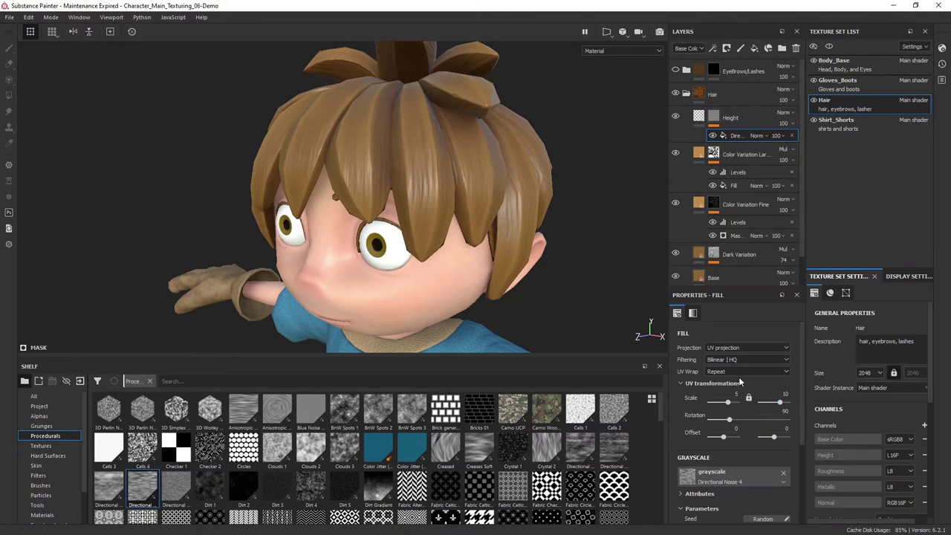
pyautogui.click(779, 402)
pyautogui.moveTo(431, 210)
pyautogui.keyDown('alt'); pyautogui.mouseDown()
pyautogui.moveTo(586, 196)
pyautogui.moveTo(491, 207)
pyautogui.moveTo(342, 192)
pyautogui.moveTo(319, 230)
pyautogui.moveTo(388, 229)
pyautogui.moveTo(463, 250)
pyautogui.moveTo(363, 265)
pyautogui.moveTo(558, 278)
pyautogui.moveTo(465, 280)
pyautogui.moveTo(565, 253)
pyautogui.moveTo(610, 223)
pyautogui.mouseUp(); pyautogui.keyUp('alt')
pyautogui.click(622, 33)
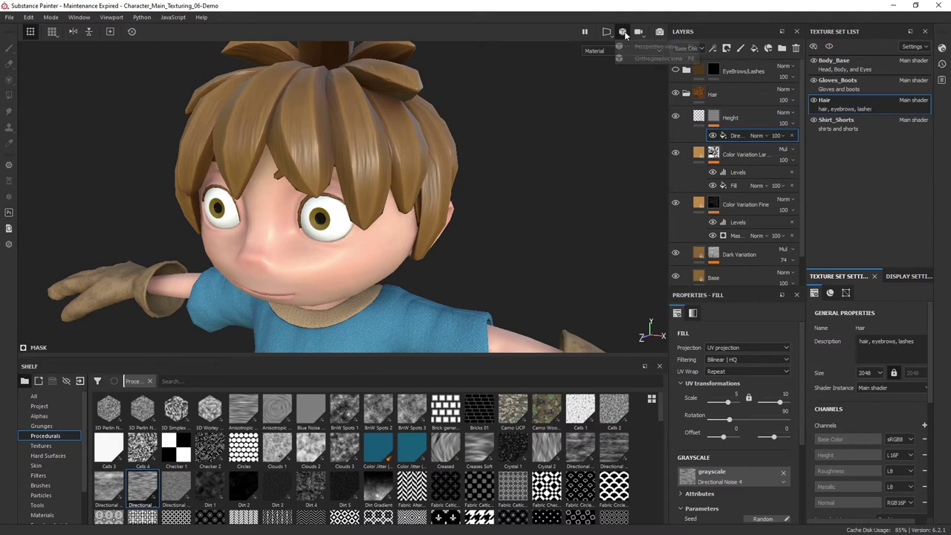
pyautogui.click(623, 34)
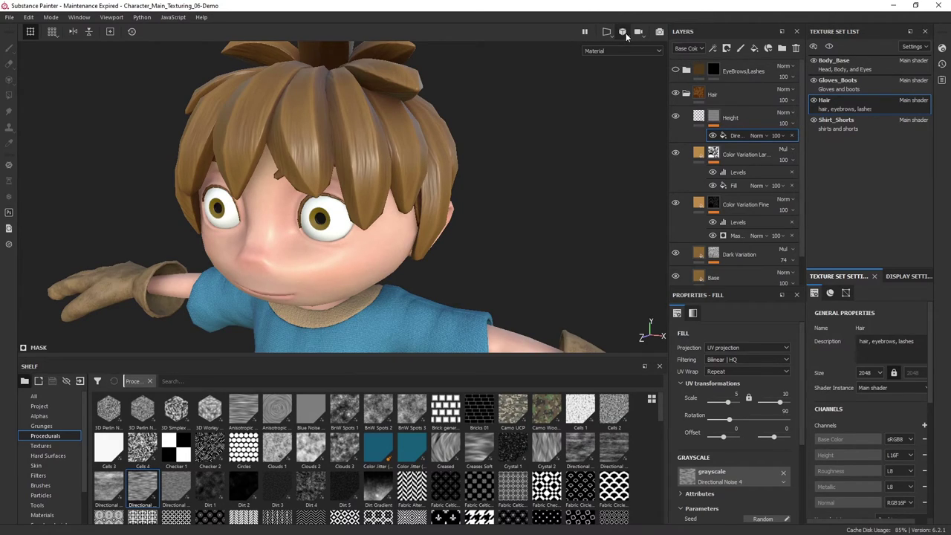
pyautogui.click(607, 34)
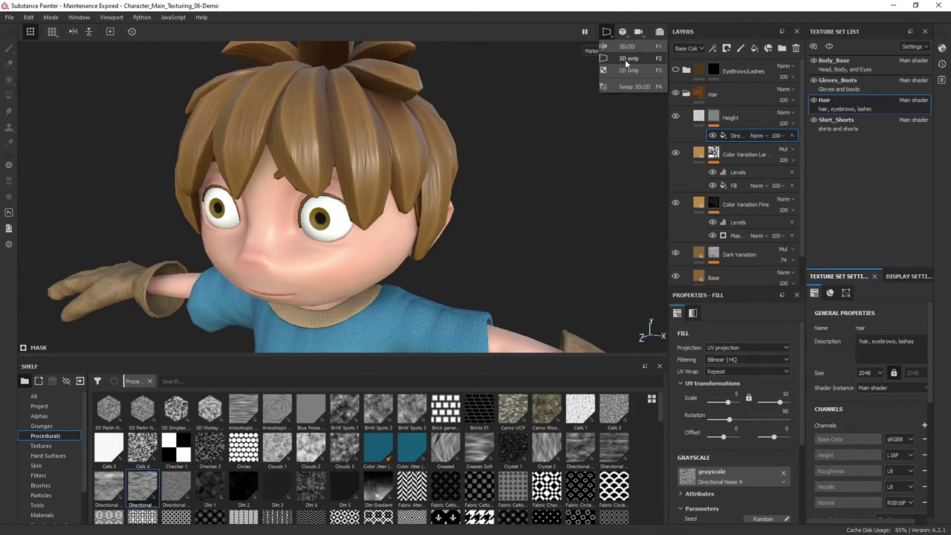
pyautogui.click(627, 47)
pyautogui.keyDown('alt'); pyautogui.moveTo(154, 201); pyautogui.dragTo(223, 215); pyautogui.keyUp('alt')
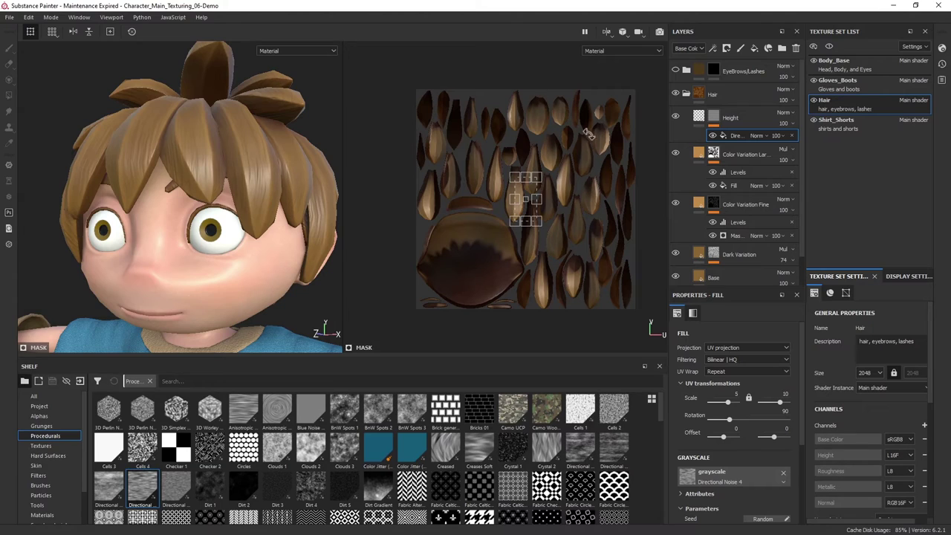
pyautogui.keyDown('alt'); pyautogui.moveTo(171, 237); pyautogui.dragTo(205, 264); pyautogui.keyUp('alt')
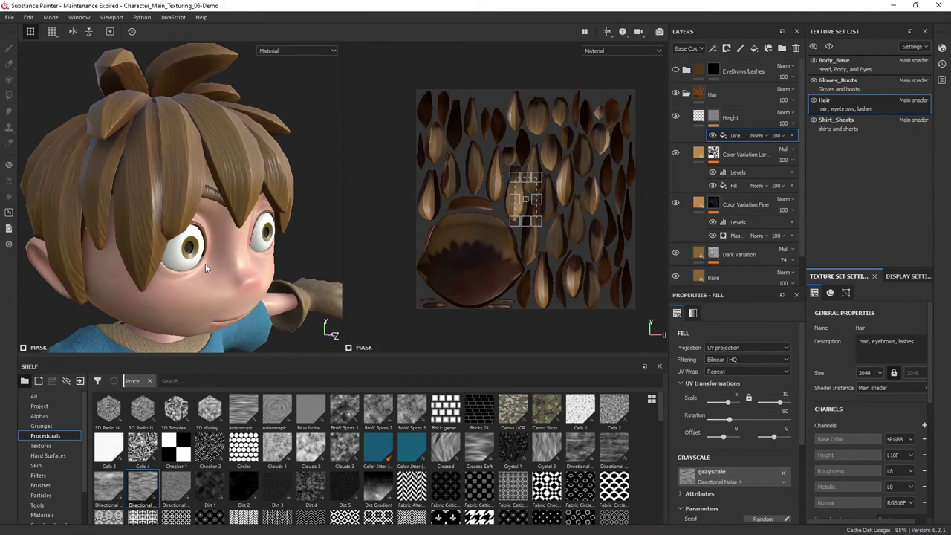
pyautogui.moveTo(207, 271)
pyautogui.keyDown('alt'); pyautogui.mouseDown()
pyautogui.moveTo(229, 219)
pyautogui.moveTo(281, 234)
pyautogui.moveTo(194, 214)
pyautogui.moveTo(280, 214)
pyautogui.moveTo(218, 226)
pyautogui.moveTo(203, 193)
pyautogui.moveTo(215, 210)
pyautogui.moveTo(207, 240)
pyautogui.moveTo(255, 235)
pyautogui.moveTo(209, 233)
pyautogui.moveTo(292, 203)
pyautogui.mouseUp(); pyautogui.keyUp('alt')
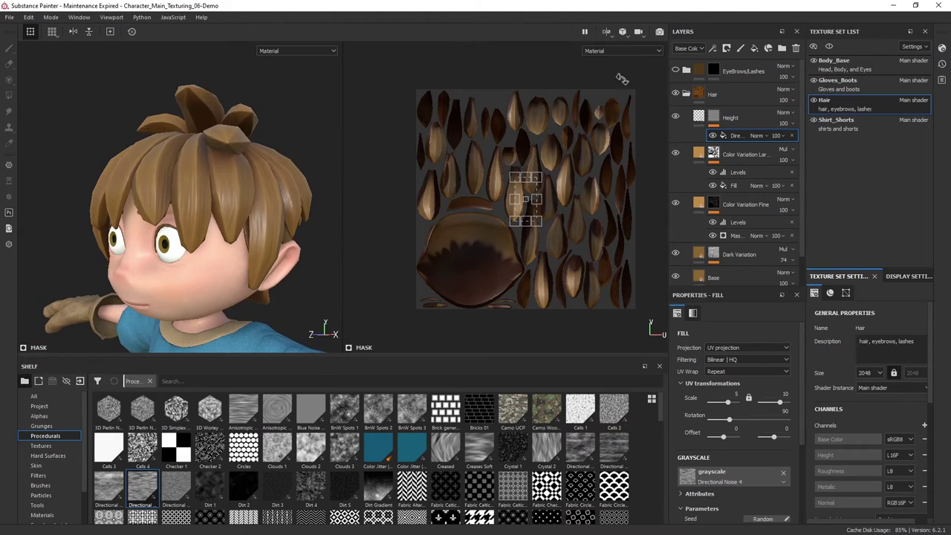
# - Return to the 3D-only view and enlarge it to frame the character's body and arms
pyautogui.click(605, 34)
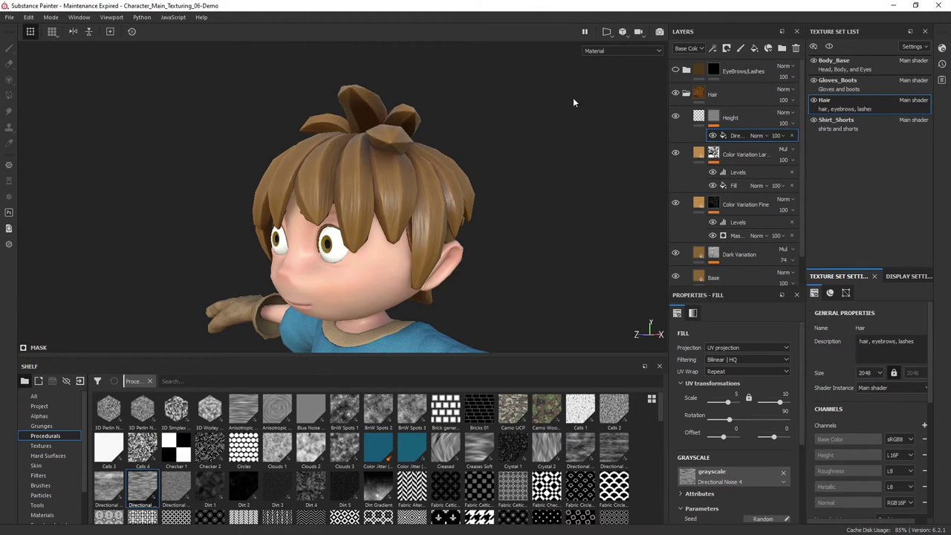
pyautogui.moveTo(573, 102)
pyautogui.keyDown('alt'); pyautogui.mouseDown()
pyautogui.moveTo(417, 219)
pyautogui.moveTo(264, 358)
pyautogui.moveTo(269, 438)
pyautogui.mouseUp(); pyautogui.keyUp('alt')
pyautogui.moveTo(442, 329)
pyautogui.keyDown('alt'); pyautogui.mouseDown()
pyautogui.moveTo(411, 174)
pyautogui.moveTo(485, 210)
pyautogui.mouseUp(); pyautogui.keyUp('alt')
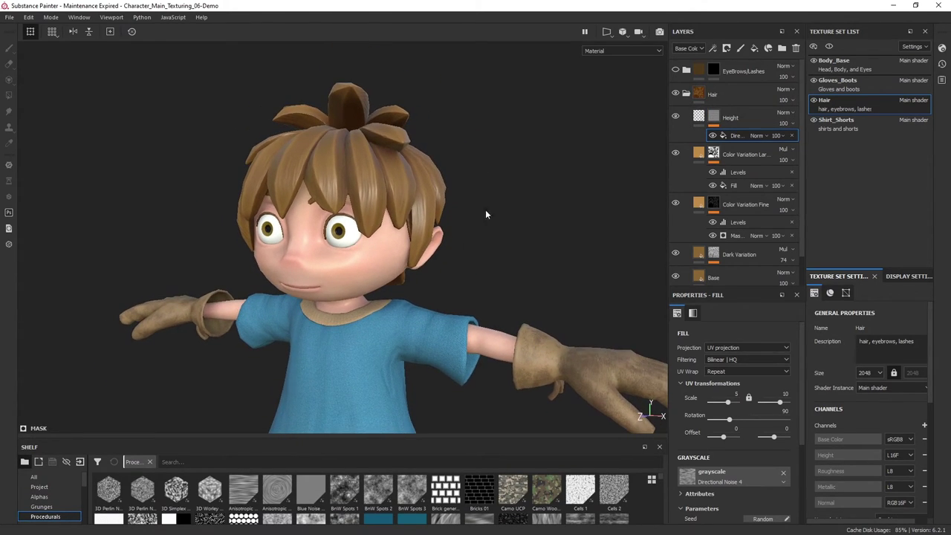
# - Toggle Dark Variation and Color Variation Fine visibility, orbiting to compare their effect on the hair
pyautogui.click(698, 119)
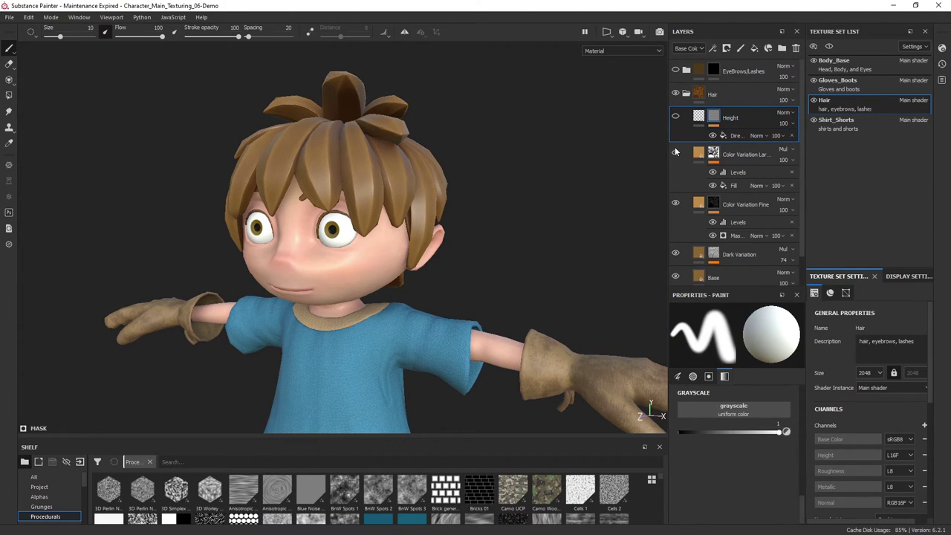
pyautogui.click(675, 254)
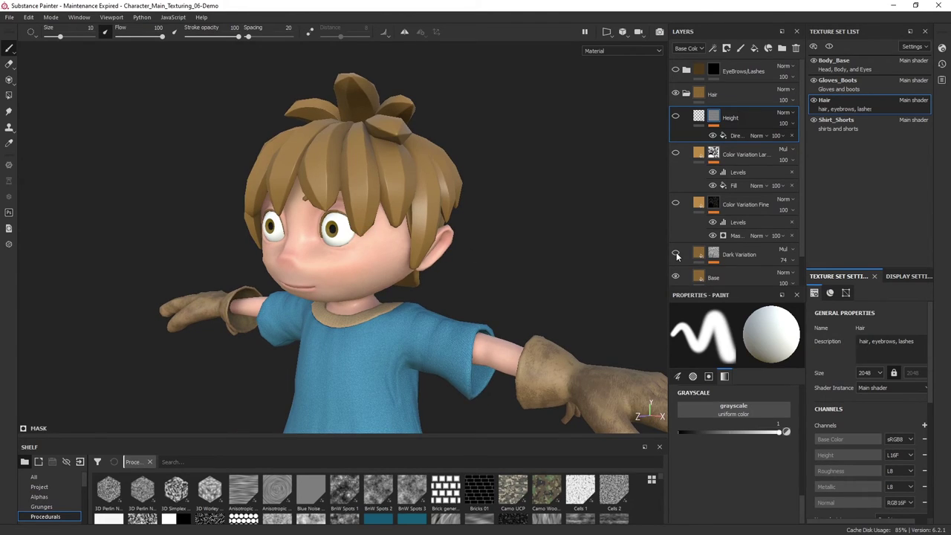
pyautogui.click(675, 254)
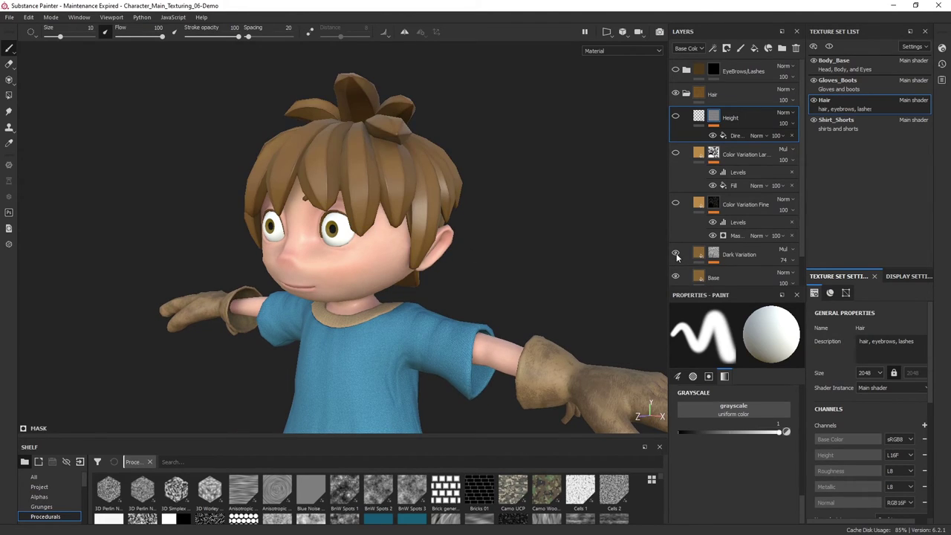
pyautogui.click(675, 205)
pyautogui.keyDown('alt'); pyautogui.moveTo(455, 214); pyautogui.dragTo(440, 212); pyautogui.keyUp('alt')
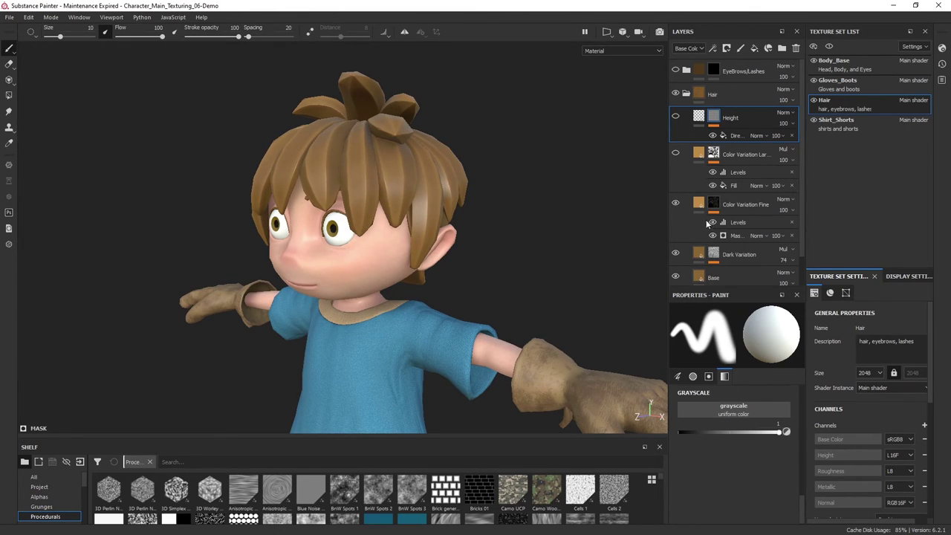
pyautogui.keyDown('alt'); pyautogui.moveTo(475, 178); pyautogui.dragTo(434, 175); pyautogui.keyUp('alt')
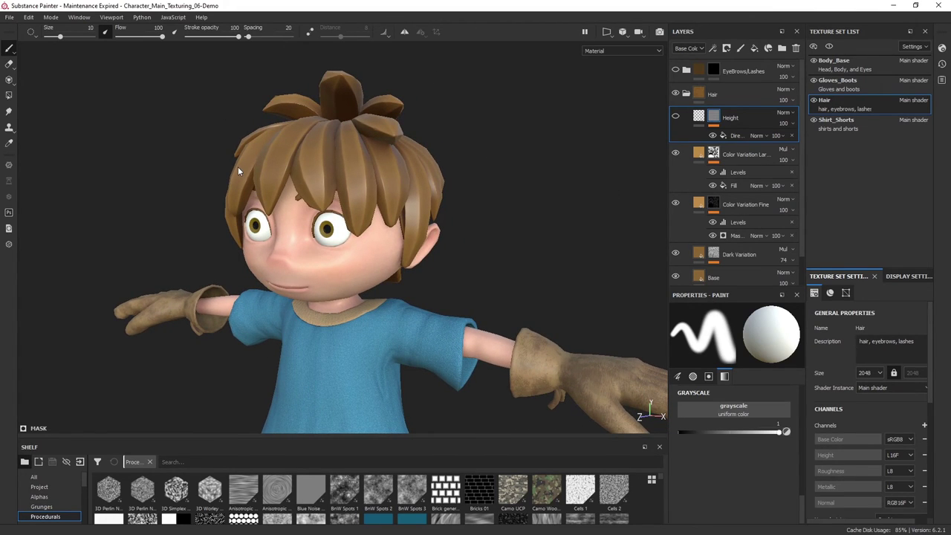
pyautogui.moveTo(238, 166)
pyautogui.keyDown('alt'); pyautogui.mouseDown()
pyautogui.moveTo(462, 236)
pyautogui.moveTo(562, 238)
pyautogui.moveTo(467, 228)
pyautogui.moveTo(503, 211)
pyautogui.mouseUp(); pyautogui.keyUp('alt')
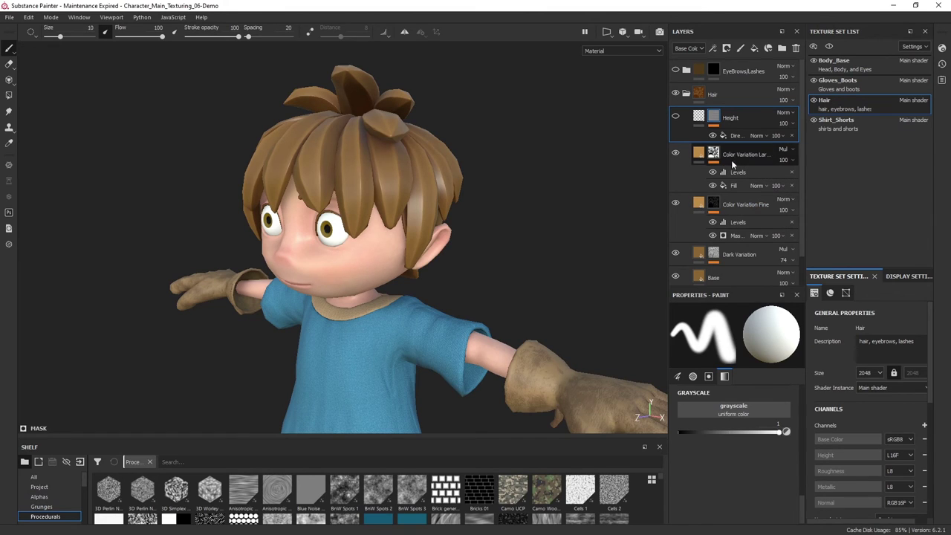
pyautogui.keyDown('alt'); pyautogui.moveTo(452, 202); pyautogui.dragTo(442, 185); pyautogui.keyUp('alt')
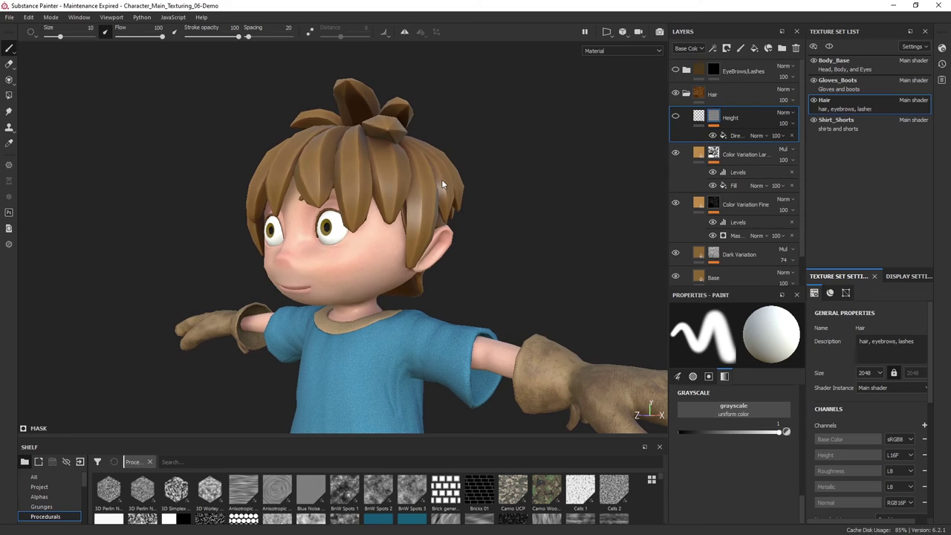
pyautogui.keyDown('alt'); pyautogui.moveTo(539, 178); pyautogui.dragTo(502, 212); pyautogui.keyUp('alt')
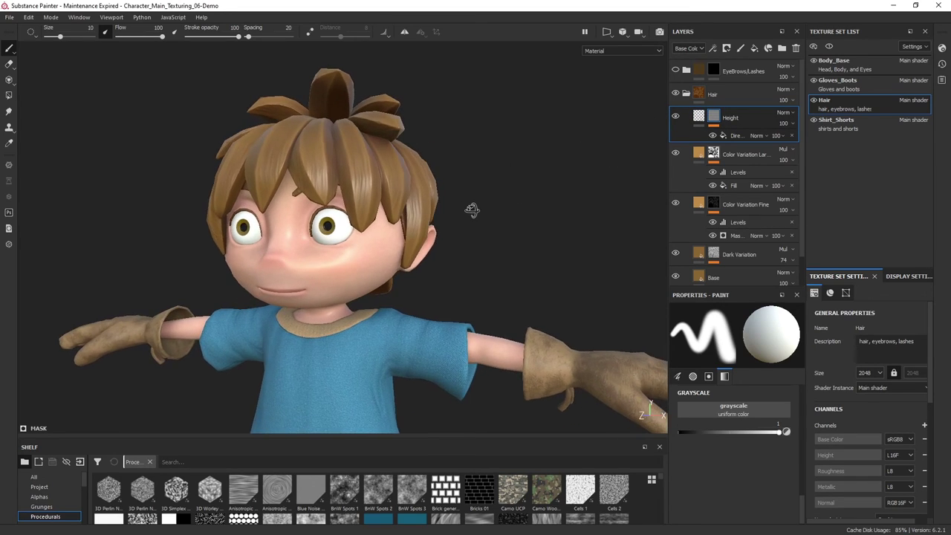
# - Shift Color Variation Fine's base colour to a darker brown and orbit to inspect the hair
pyautogui.click(702, 158)
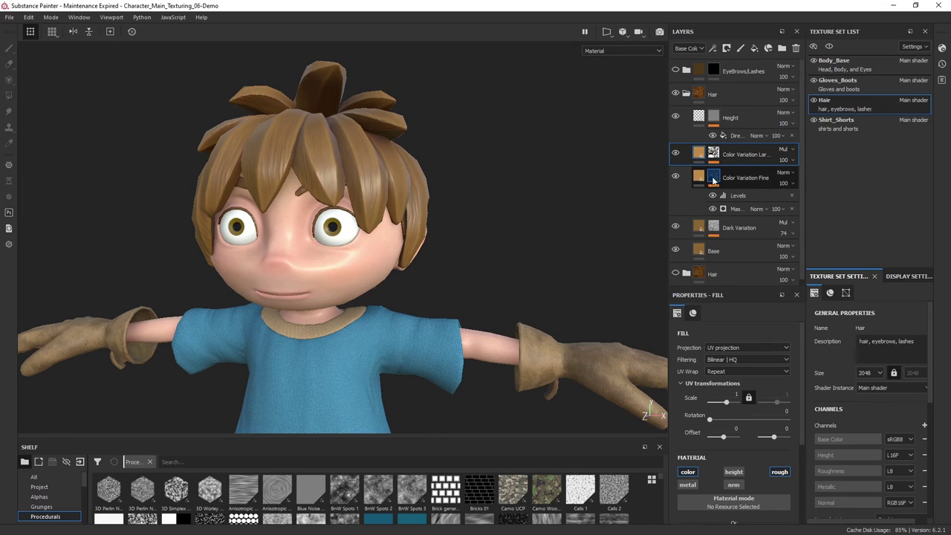
pyautogui.click(702, 178)
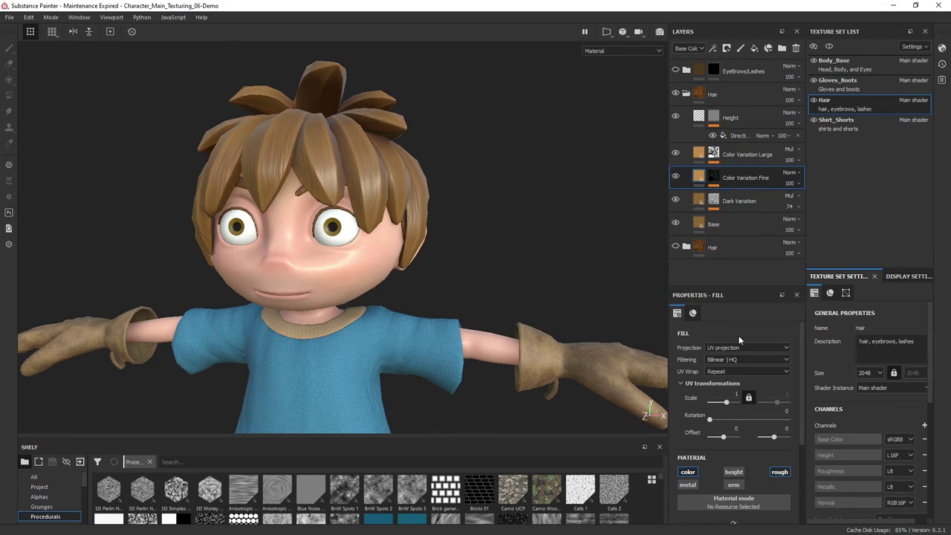
pyautogui.scroll(-3, 741, 388)
pyautogui.click(740, 435)
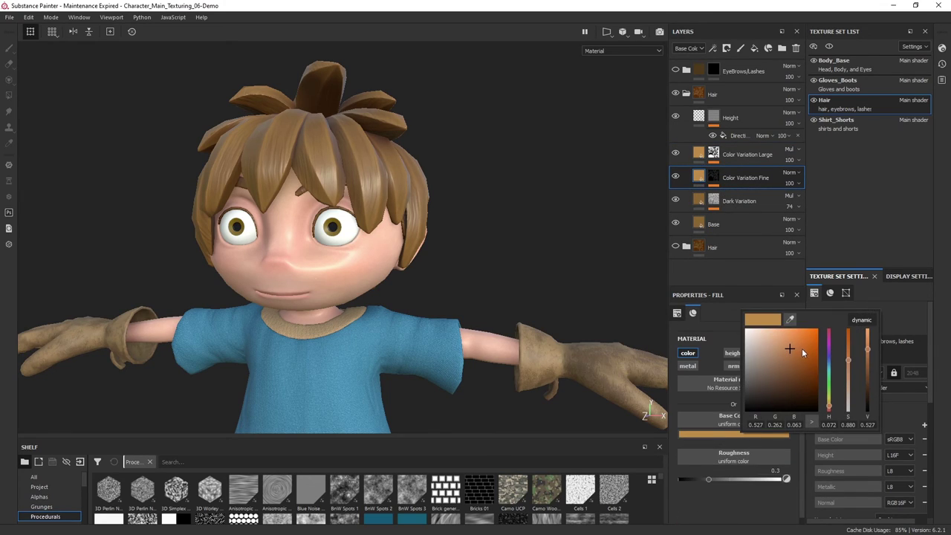
pyautogui.moveTo(792, 350); pyautogui.dragTo(766, 367)
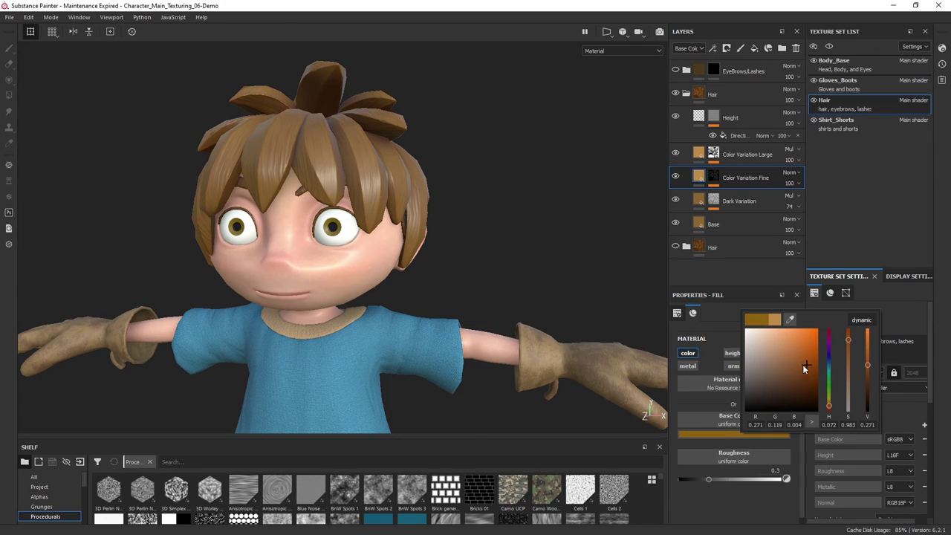
pyautogui.moveTo(461, 223)
pyautogui.keyDown('alt'); pyautogui.mouseDown()
pyautogui.moveTo(344, 215)
pyautogui.moveTo(316, 194)
pyautogui.moveTo(364, 231)
pyautogui.mouseUp(); pyautogui.keyUp('alt')
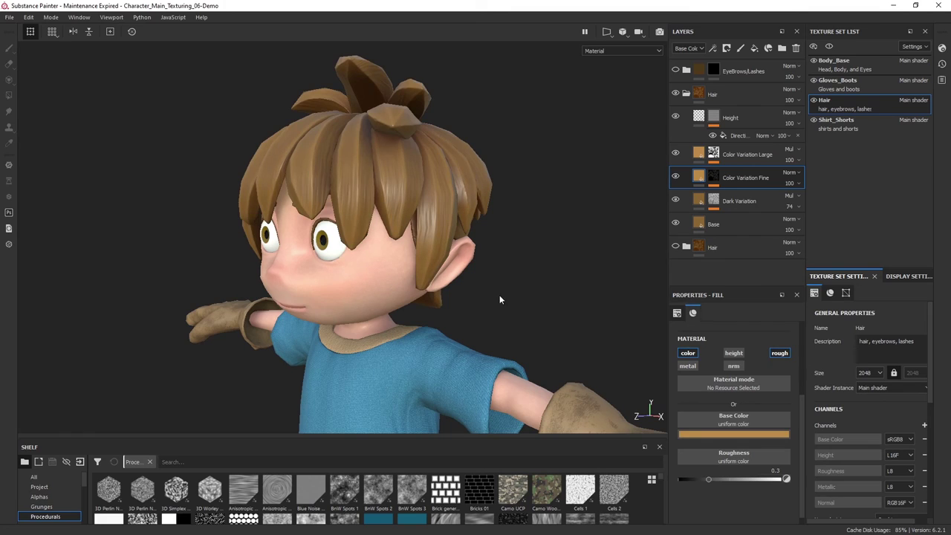
pyautogui.moveTo(499, 296)
pyautogui.keyDown('alt'); pyautogui.mouseDown()
pyautogui.moveTo(493, 263)
pyautogui.moveTo(497, 304)
pyautogui.moveTo(505, 278)
pyautogui.mouseUp(); pyautogui.keyUp('alt')
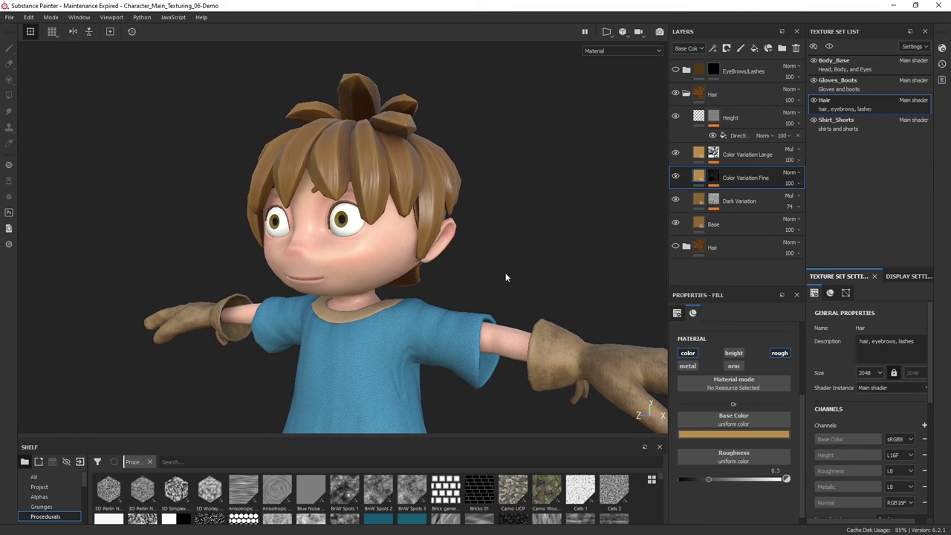
pyautogui.keyDown('alt'); pyautogui.moveTo(503, 272); pyautogui.dragTo(496, 276); pyautogui.keyUp('alt')
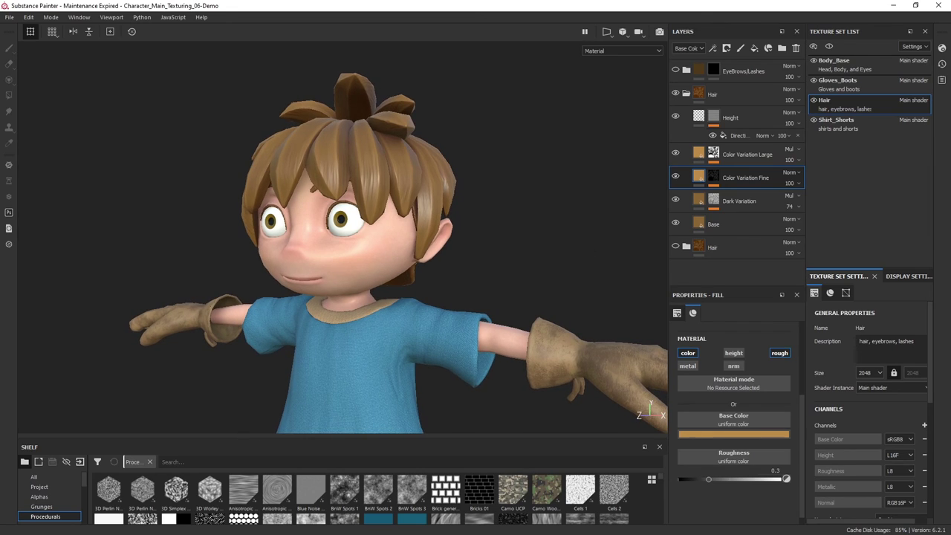
pyautogui.keyDown('alt'); pyautogui.moveTo(476, 286); pyautogui.dragTo(474, 244); pyautogui.keyUp('alt')
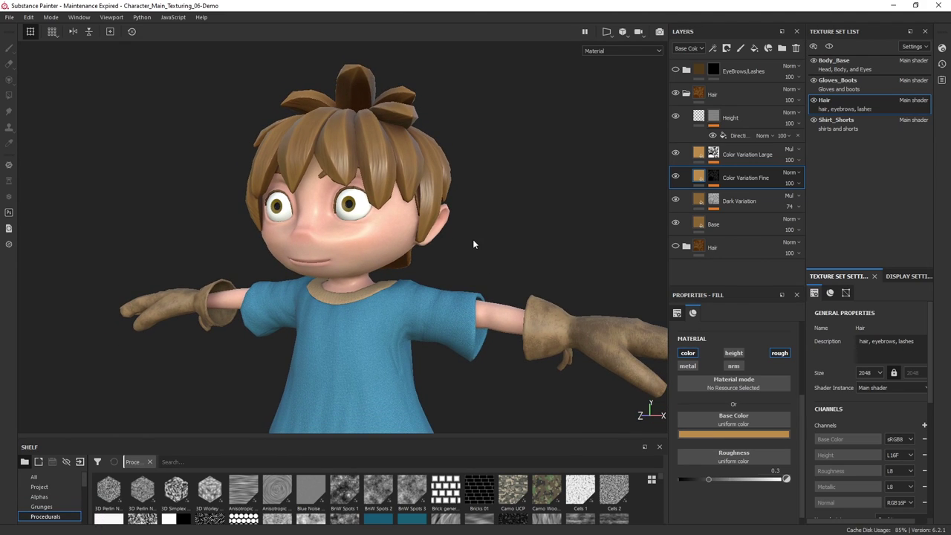
pyautogui.moveTo(361, 240)
pyautogui.keyDown('alt'); pyautogui.mouseDown()
pyautogui.moveTo(527, 185)
pyautogui.moveTo(548, 228)
pyautogui.moveTo(428, 239)
pyautogui.mouseUp(); pyautogui.keyUp('alt')
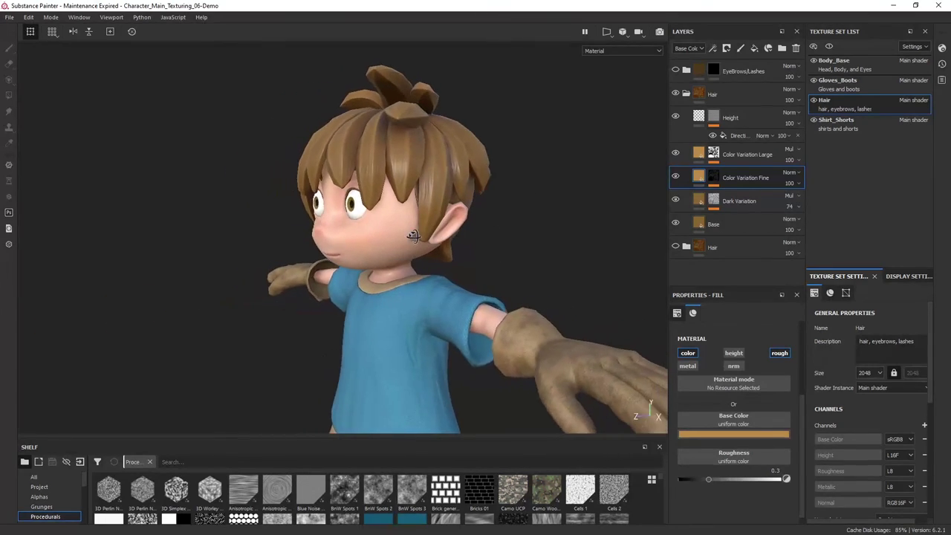